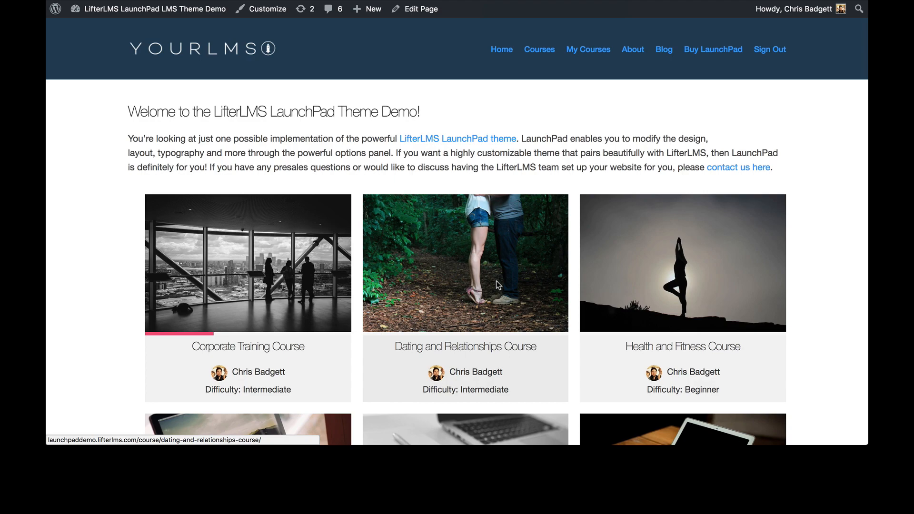
# - Look over the demo site's home page, from the welcome text and course catalog down to the footer
pyautogui.scroll(-7, 498, 285)
pyautogui.scroll(7, 498, 285)
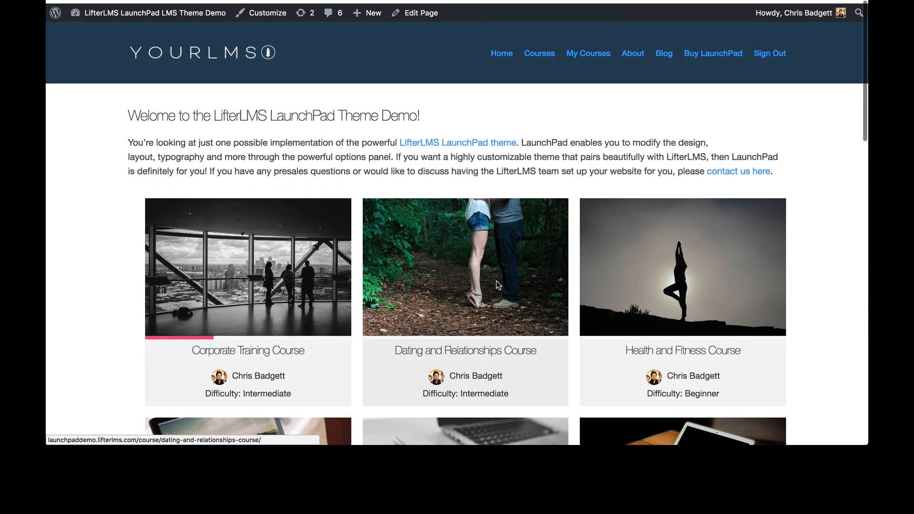
pyautogui.scroll(-20, 497, 285)
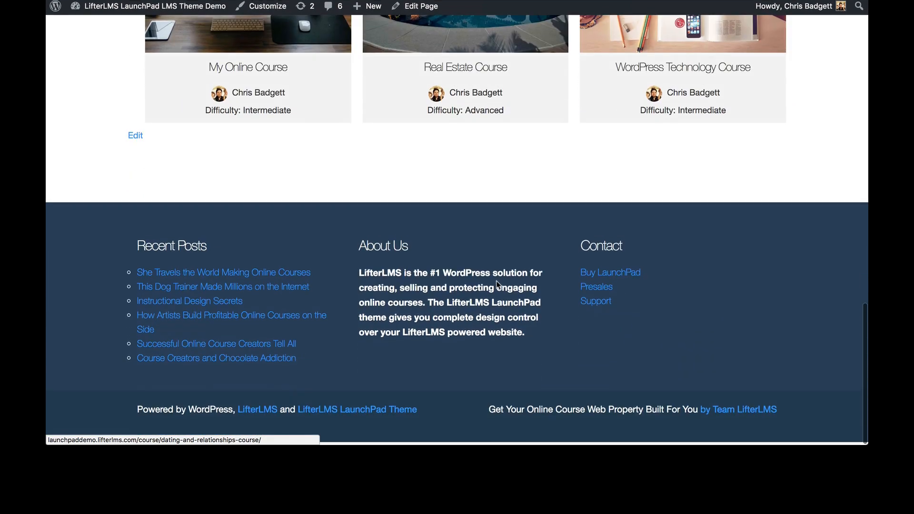
pyautogui.scroll(15, 498, 284)
pyautogui.scroll(6, 498, 285)
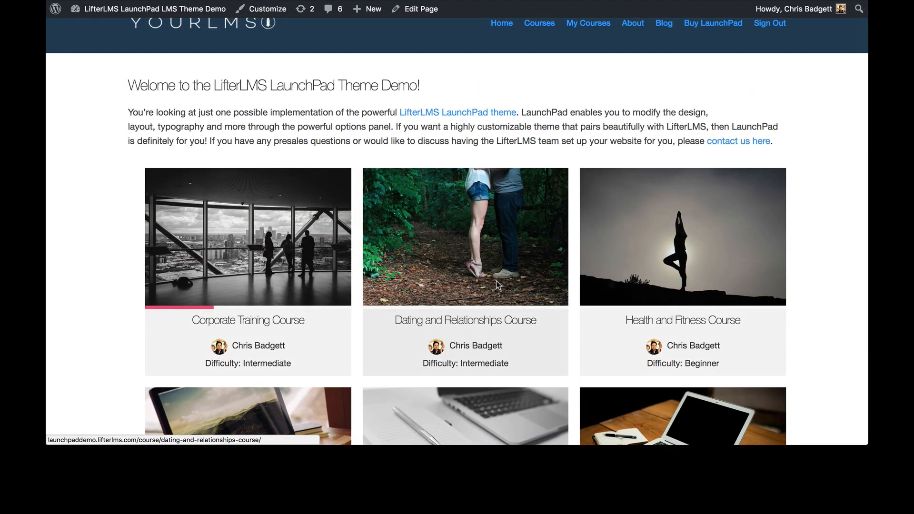
pyautogui.scroll(-10, 501, 228)
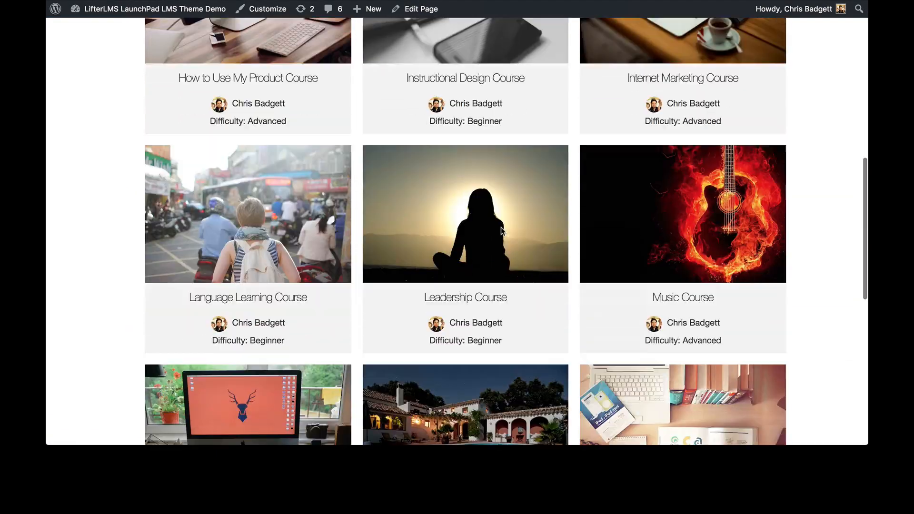
pyautogui.scroll(1, 501, 227)
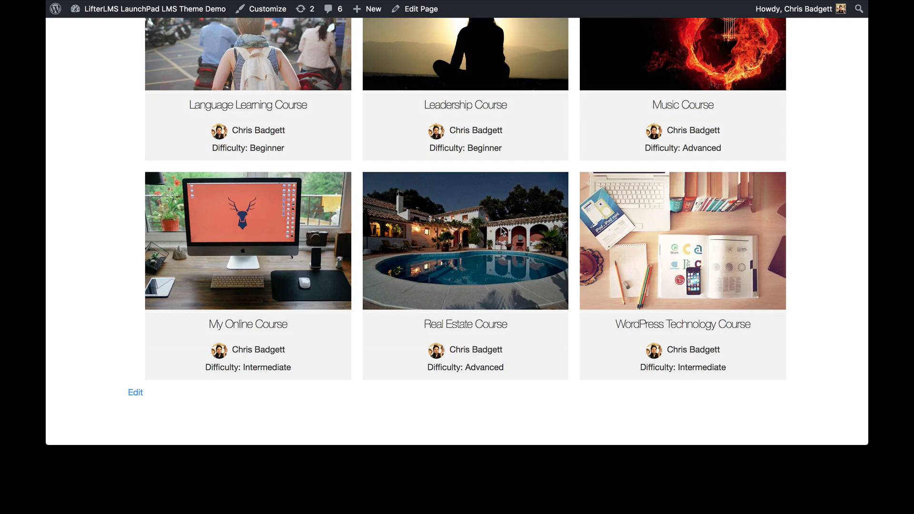
pyautogui.scroll(10, 501, 227)
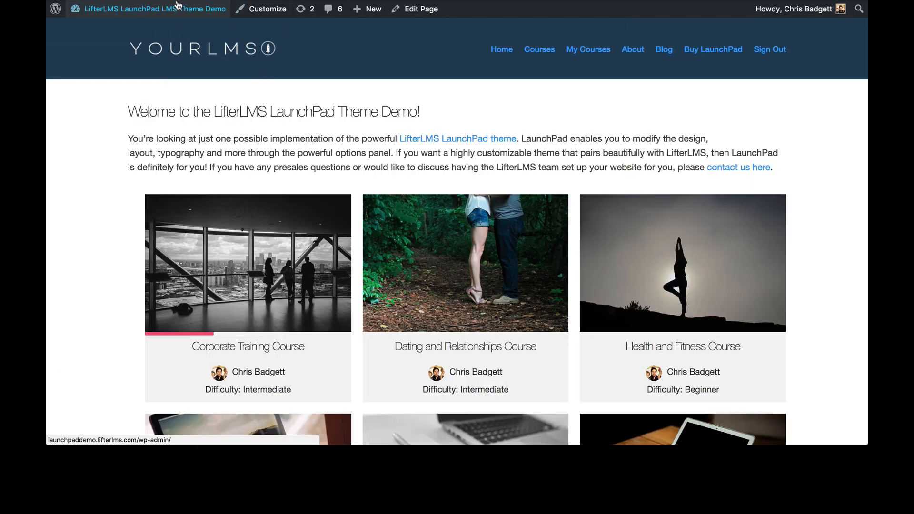
# - Go to the site's admin dashboard and open the LaunchPad theme settings
pyautogui.moveTo(143, 9)
pyautogui.click(109, 31)
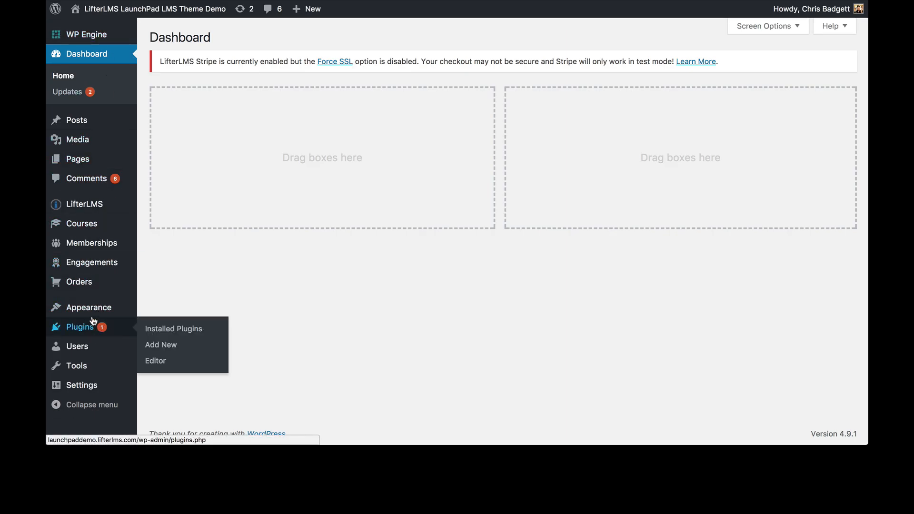
pyautogui.moveTo(63, 309)
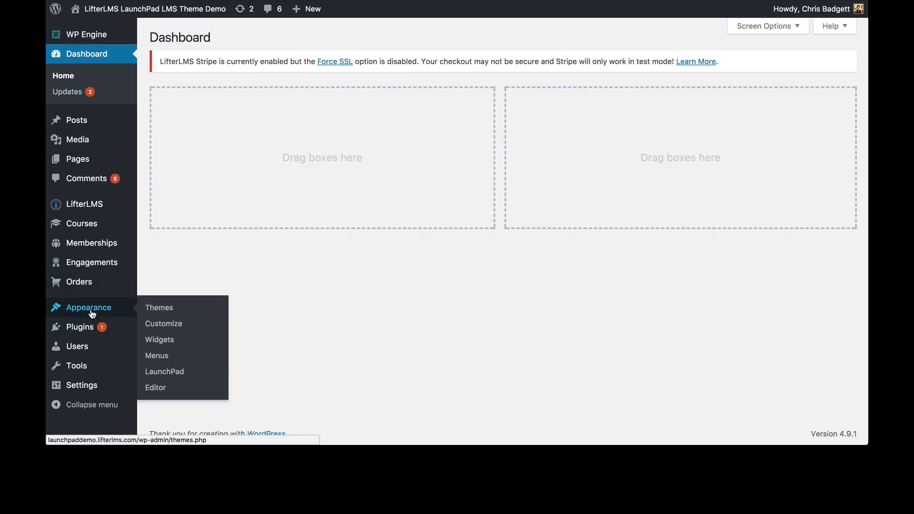
pyautogui.click(167, 377)
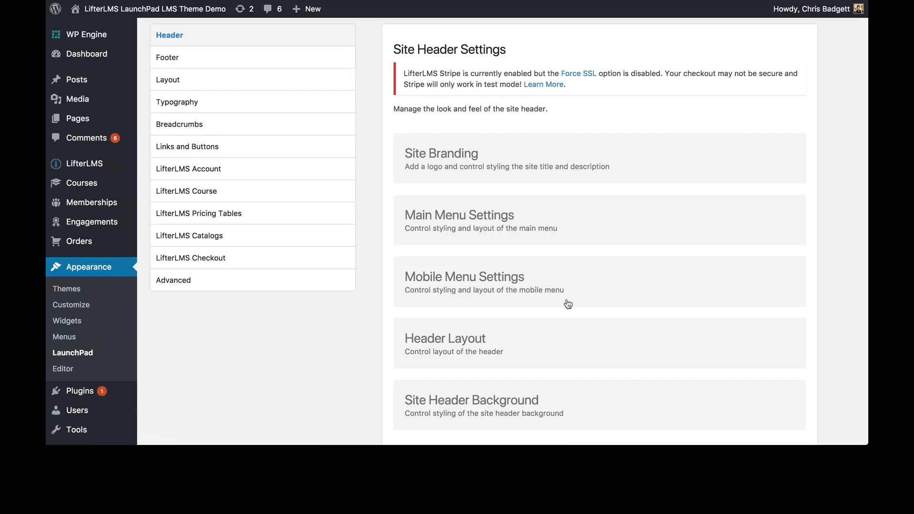
# - Review the sections of the Site Header Settings and expand Site Branding
pyautogui.scroll(-5, 567, 304)
pyautogui.scroll(5, 480, 213)
pyautogui.click(451, 174)
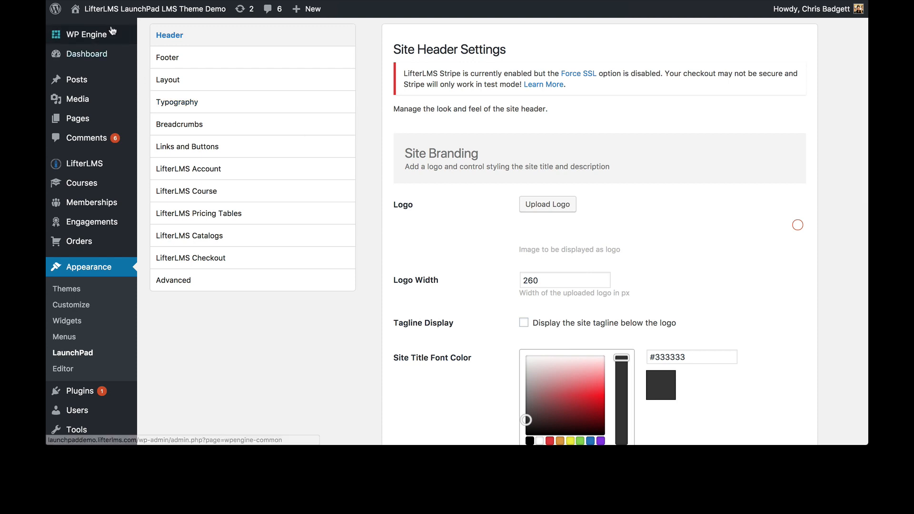
# - View the Footer settings, then return to the Header settings and expand Site Branding again
pyautogui.moveTo(107, 9)
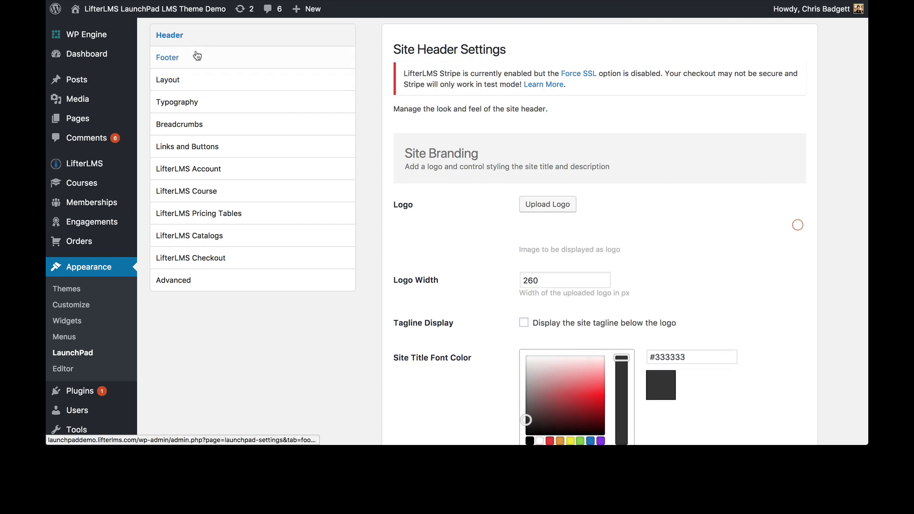
pyautogui.click(188, 86)
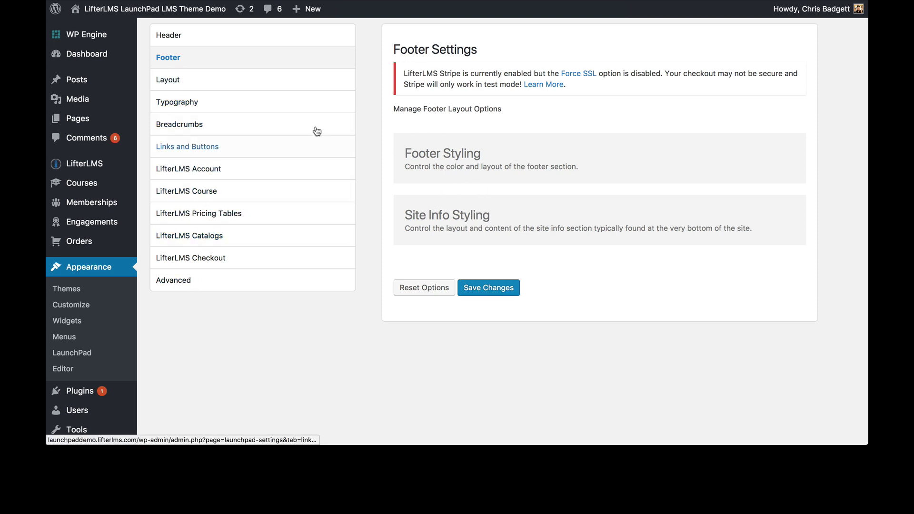
pyautogui.click(177, 35)
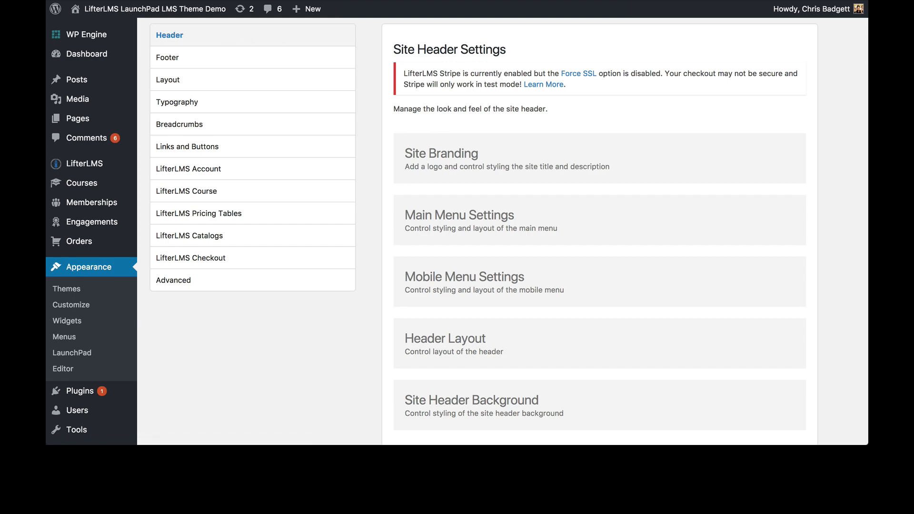
pyautogui.click(153, 8)
pyautogui.click(466, 179)
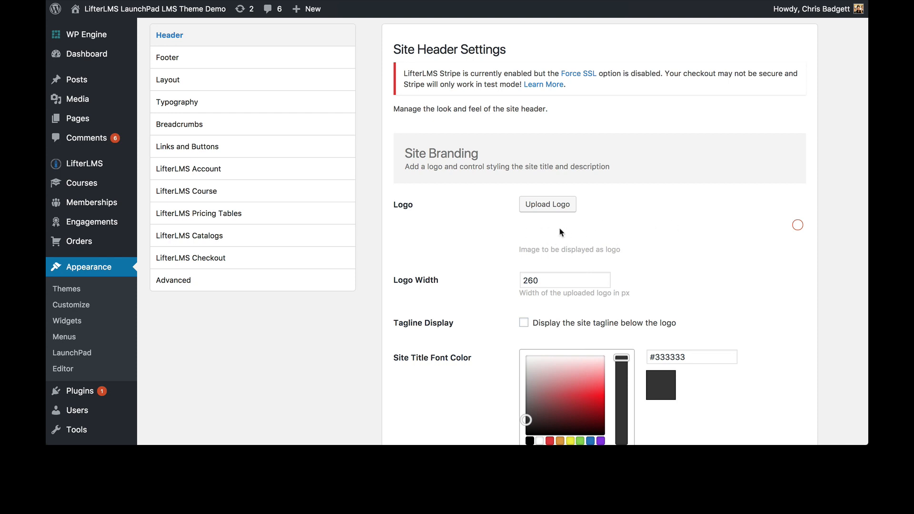
# - Examine the Site Branding options for logo, logo width, tagline display, and site title and description font colors
pyautogui.scroll(-1, 607, 258)
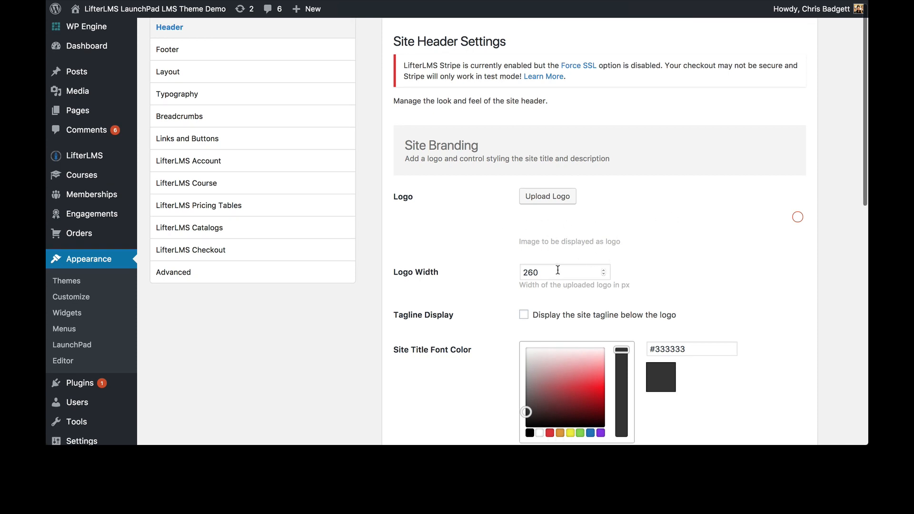
pyautogui.scroll(-3, 558, 274)
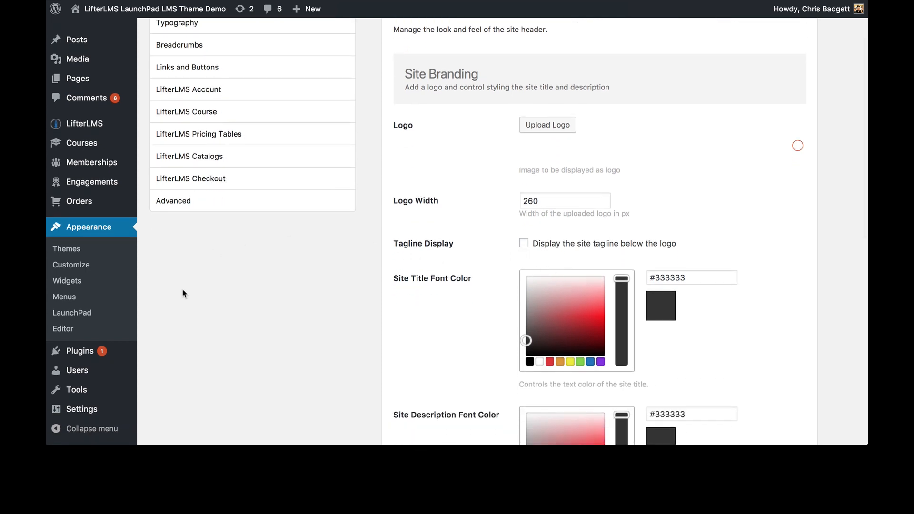
pyautogui.moveTo(83, 398)
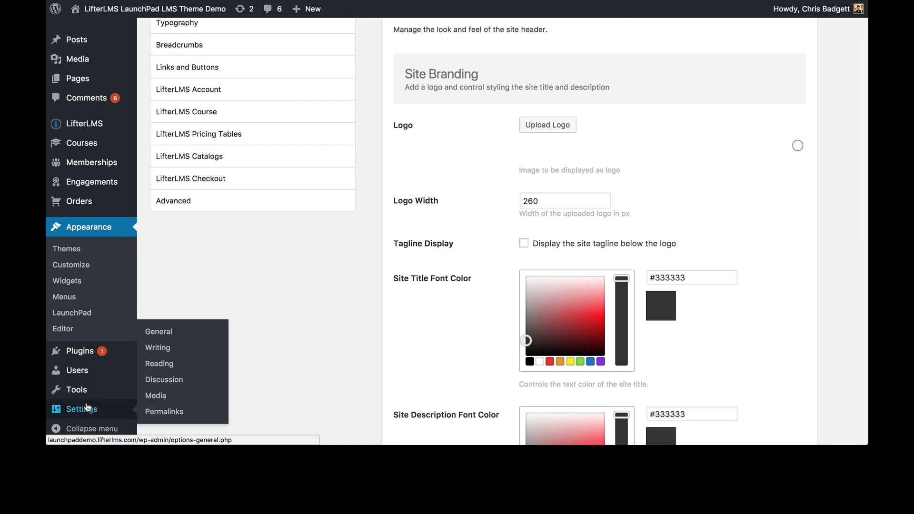
pyautogui.scroll(-5, 479, 353)
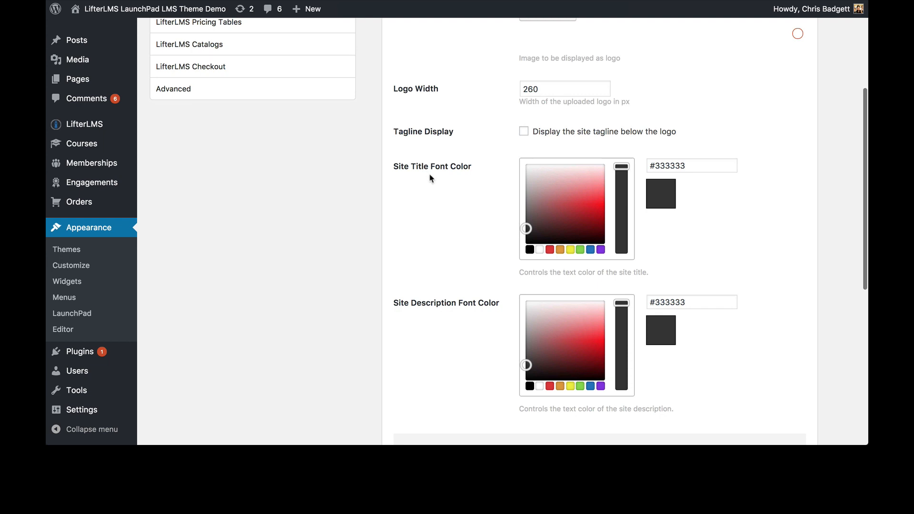
pyautogui.scroll(5, 660, 152)
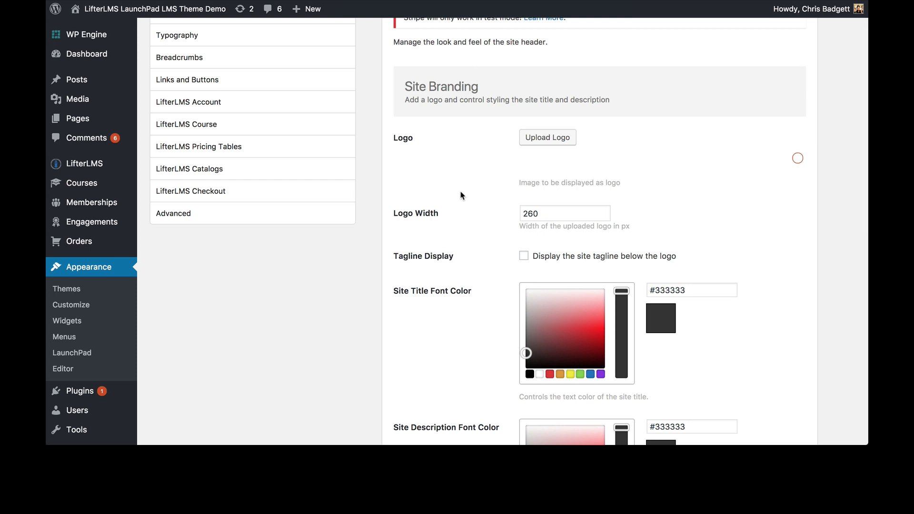
pyautogui.scroll(-5, 482, 286)
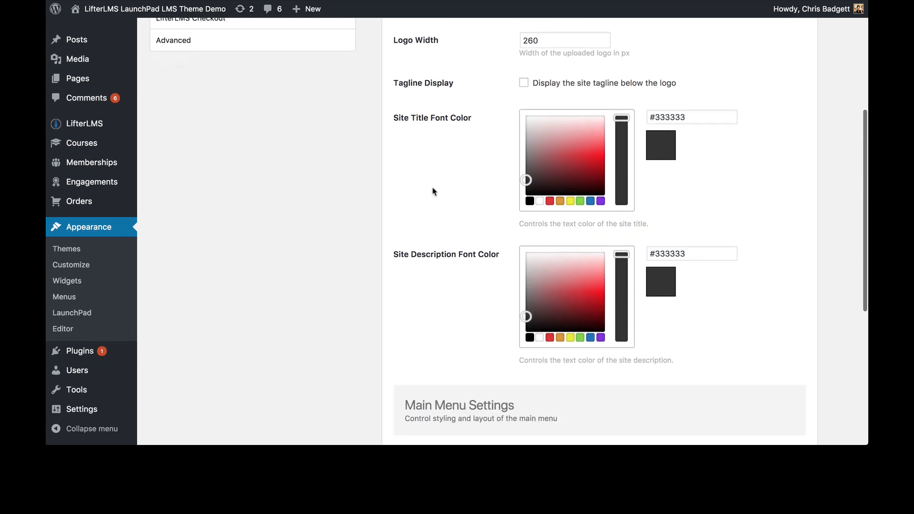
pyautogui.scroll(-3, 484, 303)
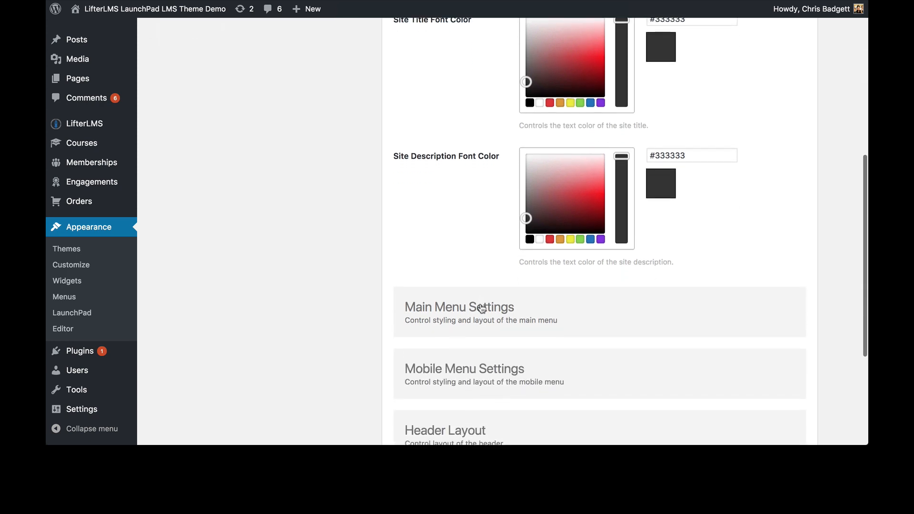
# - Expand Main Menu Settings and examine the main menu and submenu font and hover color options
pyautogui.click(429, 313)
pyautogui.scroll(-2, 430, 316)
pyautogui.scroll(-5, 430, 316)
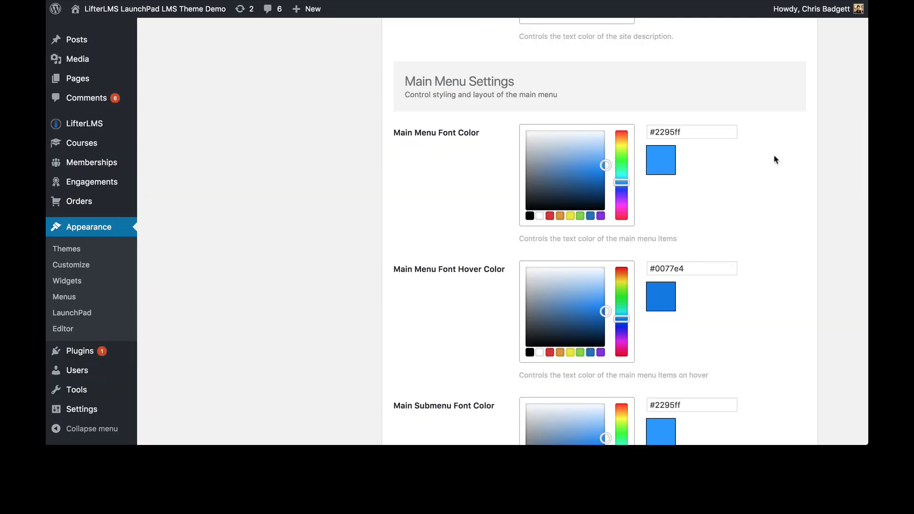
pyautogui.scroll(-1, 775, 158)
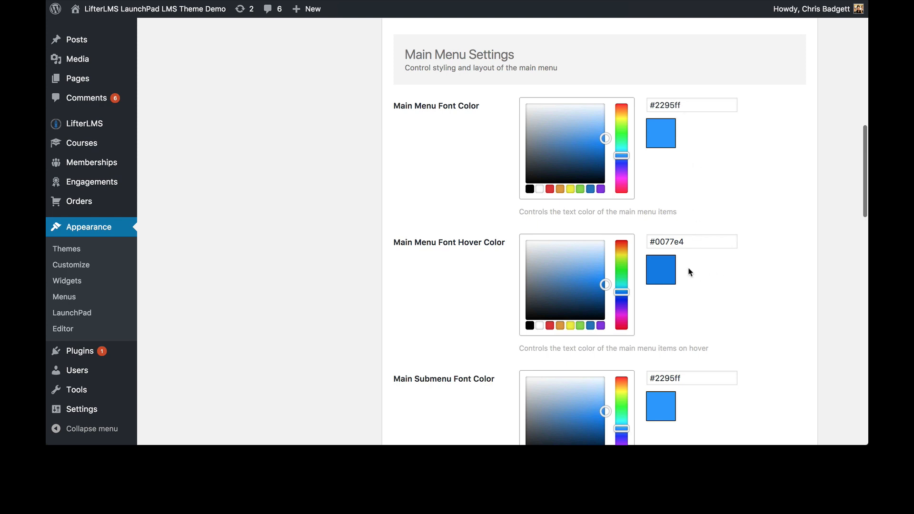
pyautogui.scroll(-1, 691, 306)
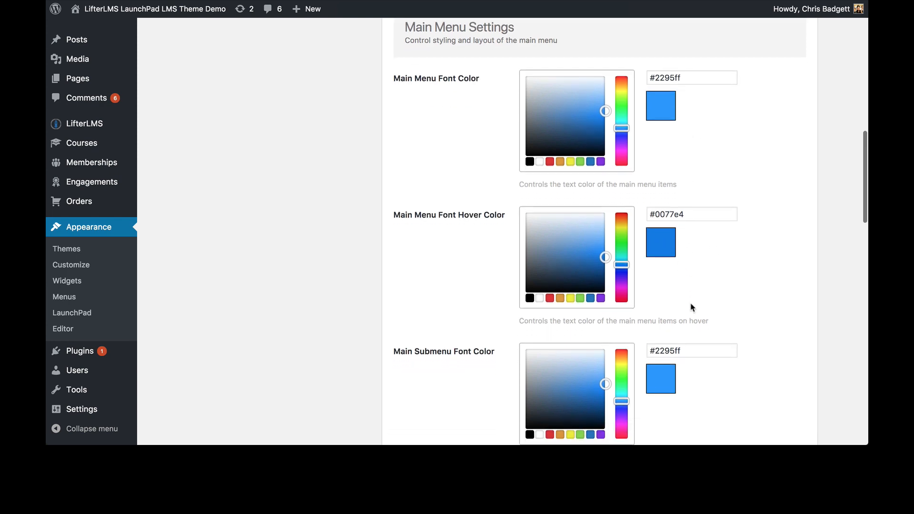
pyautogui.scroll(-1, 692, 307)
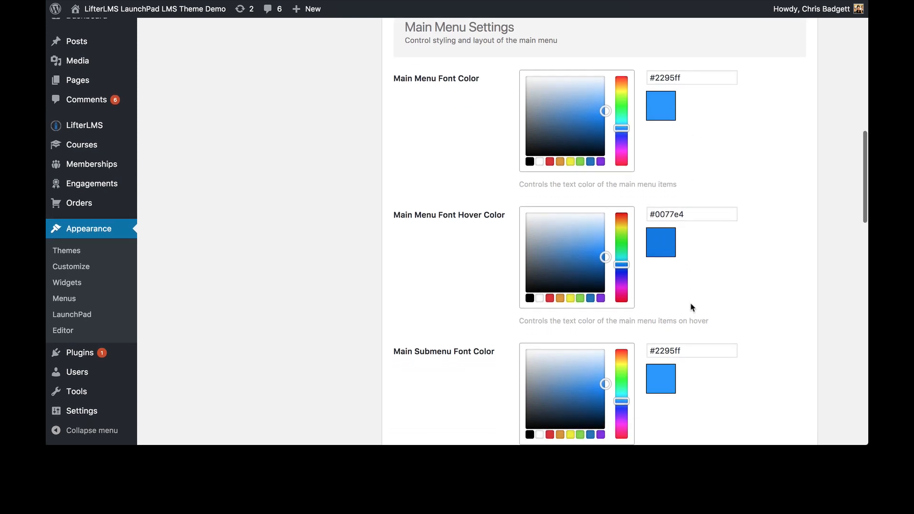
pyautogui.scroll(-2, 443, 356)
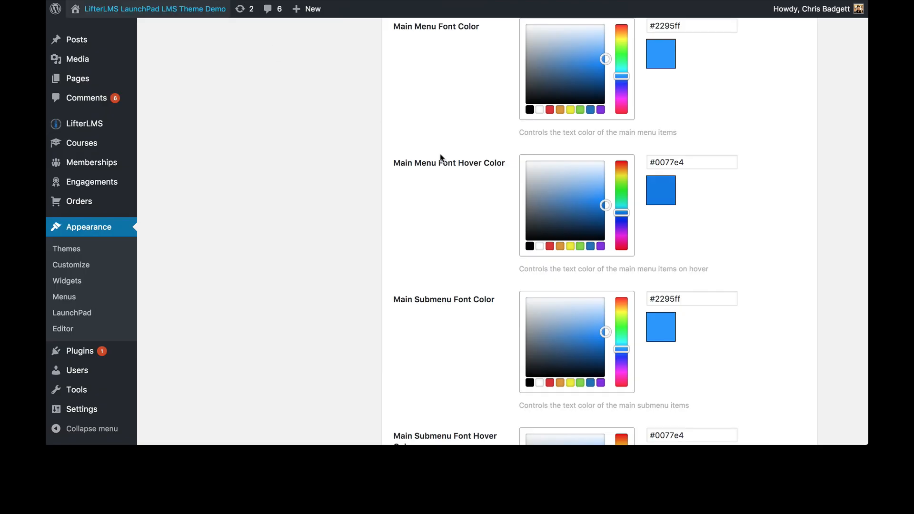
pyautogui.scroll(-5, 581, 239)
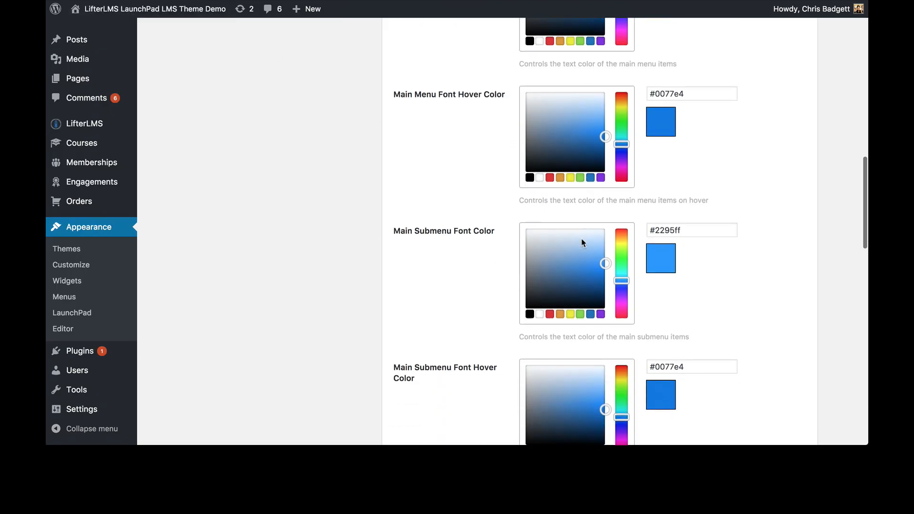
# - Set the Main Submenu Font Hover Color to the near-black #030a11
pyautogui.scroll(-2, 582, 238)
pyautogui.click(582, 238)
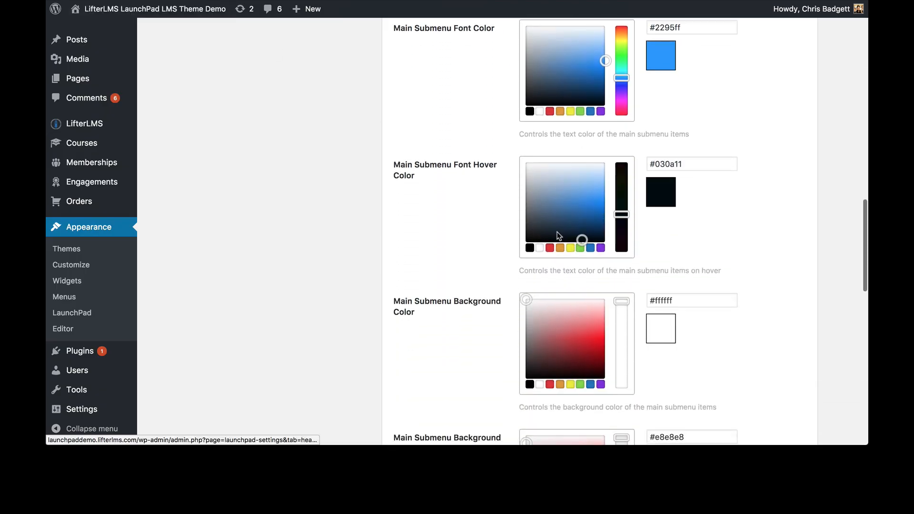
pyautogui.scroll(1, 484, 228)
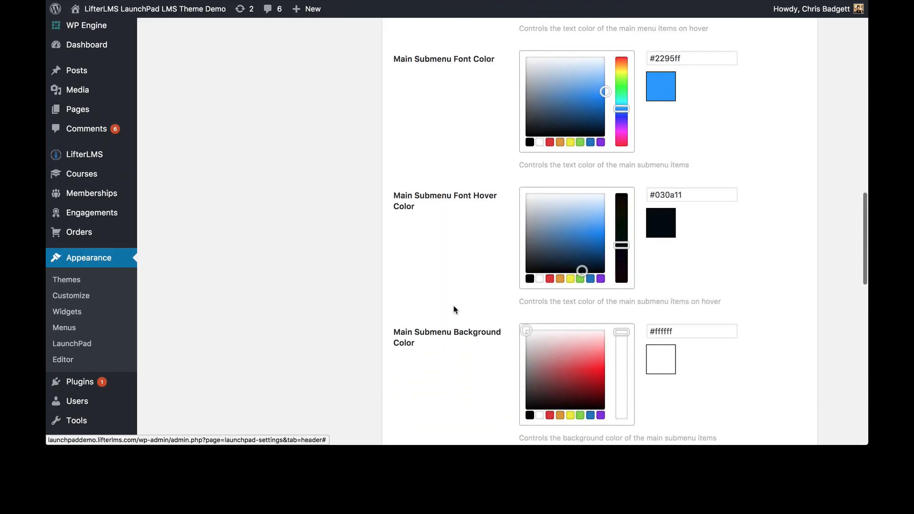
pyautogui.scroll(4, 428, 94)
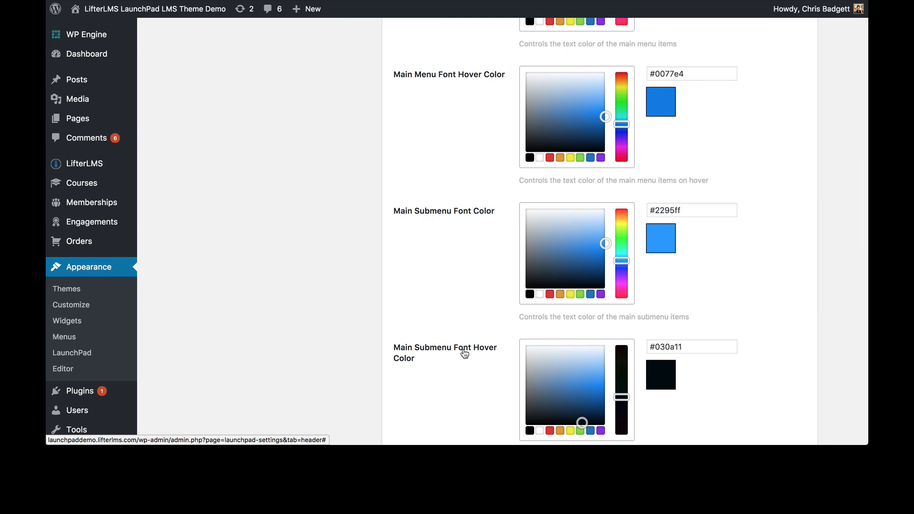
# - Examine the main submenu's background, background hover, border color and border width options
pyautogui.scroll(-3, 464, 353)
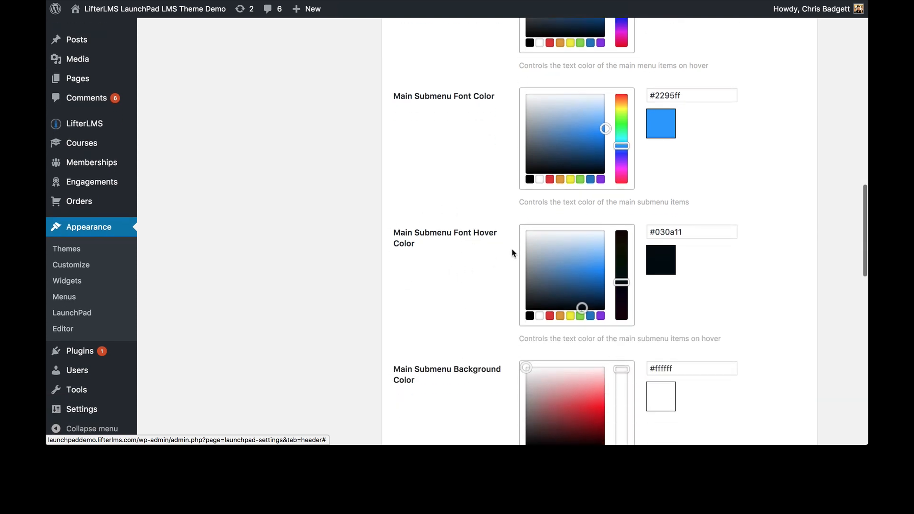
pyautogui.scroll(-3, 440, 302)
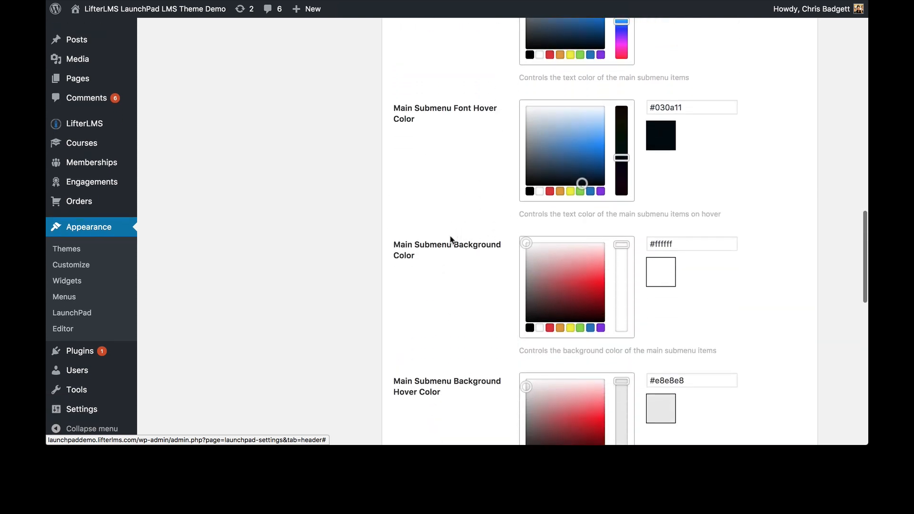
pyautogui.scroll(-3, 445, 331)
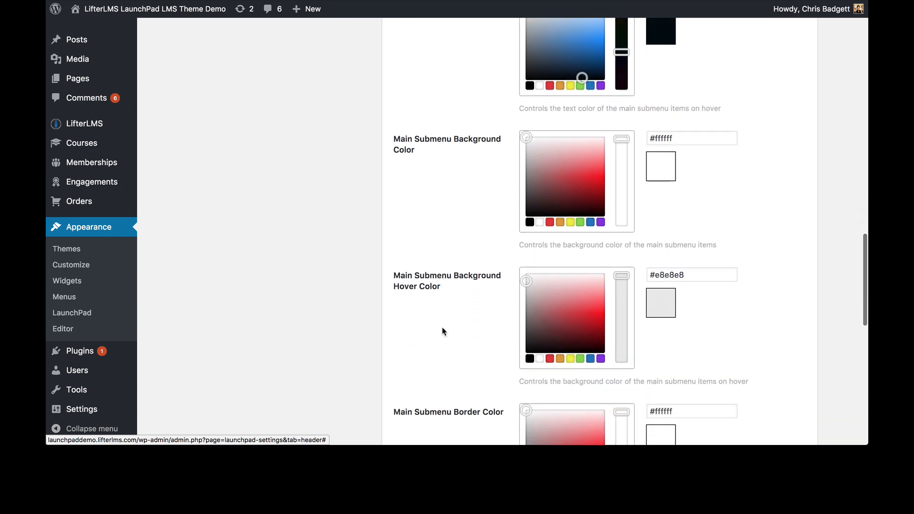
pyautogui.scroll(-3, 435, 310)
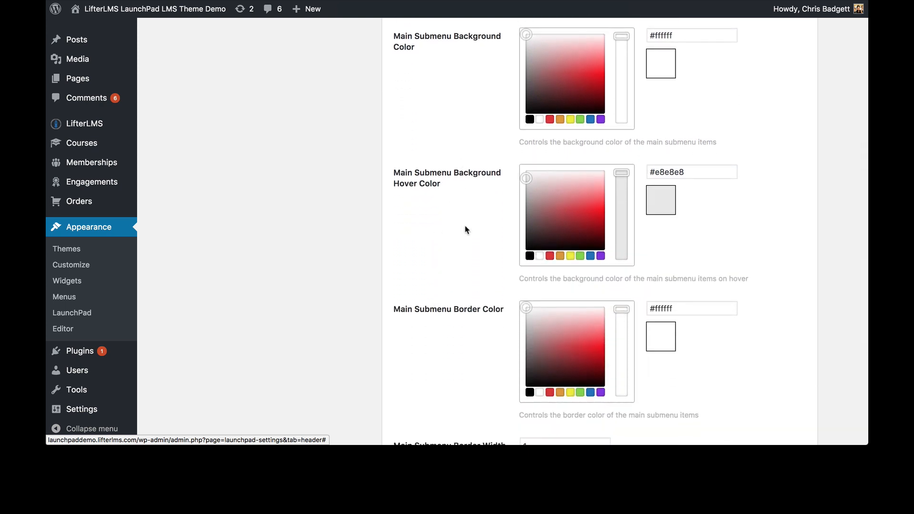
pyautogui.scroll(-1, 465, 230)
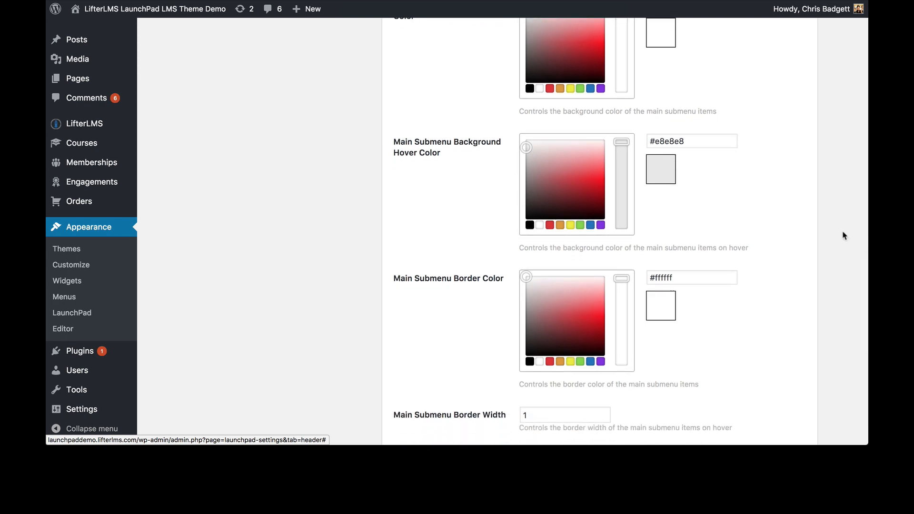
# - Set the Main Menu Font Size to 18 pixels and save the header settings
pyautogui.scroll(-3, 843, 235)
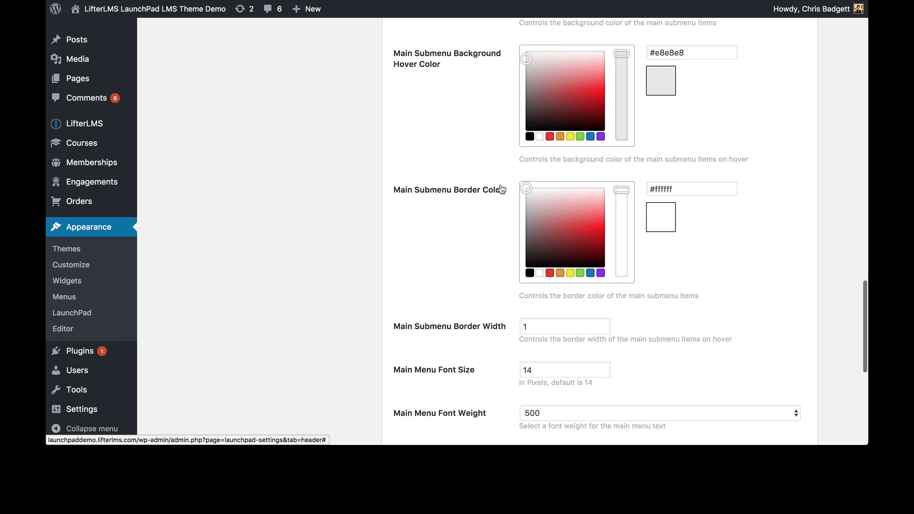
pyautogui.scroll(-1, 496, 329)
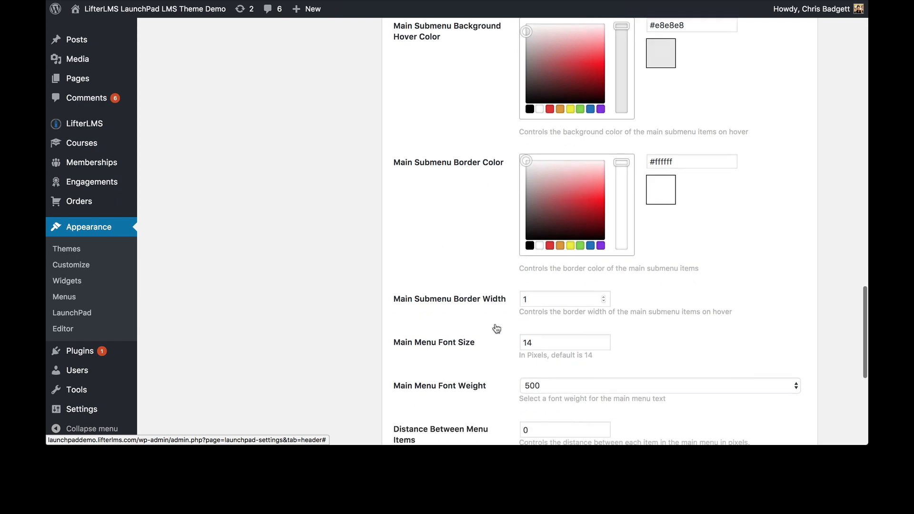
pyautogui.scroll(-2, 497, 329)
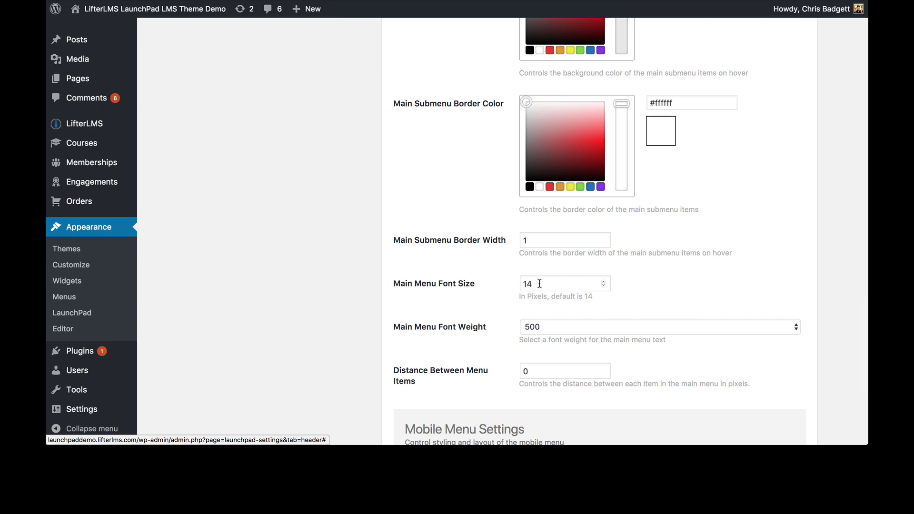
pyautogui.moveTo(539, 284); pyautogui.dragTo(502, 284)
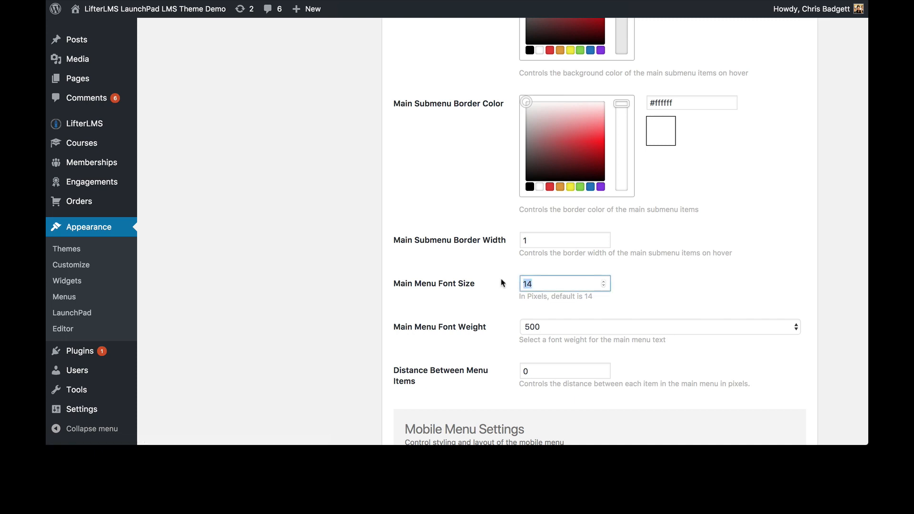
pyautogui.write('18')
pyautogui.scroll(-6, 457, 333)
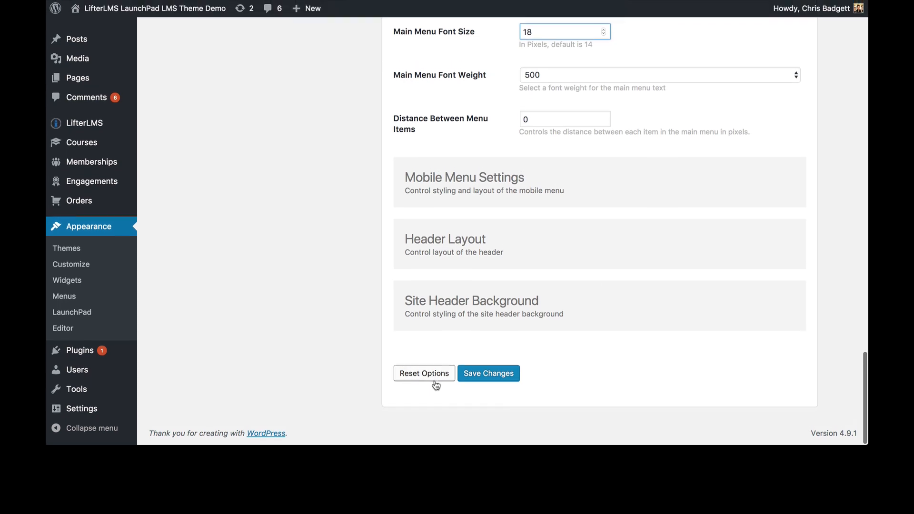
pyautogui.click(483, 375)
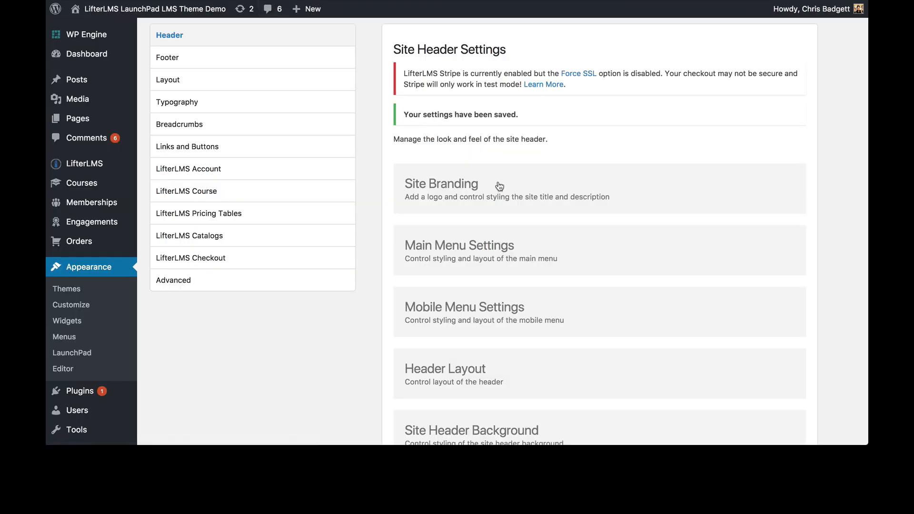
# - Expand Main Menu Settings again and examine the available Main Menu Font Weight values without choosing another
pyautogui.click(486, 257)
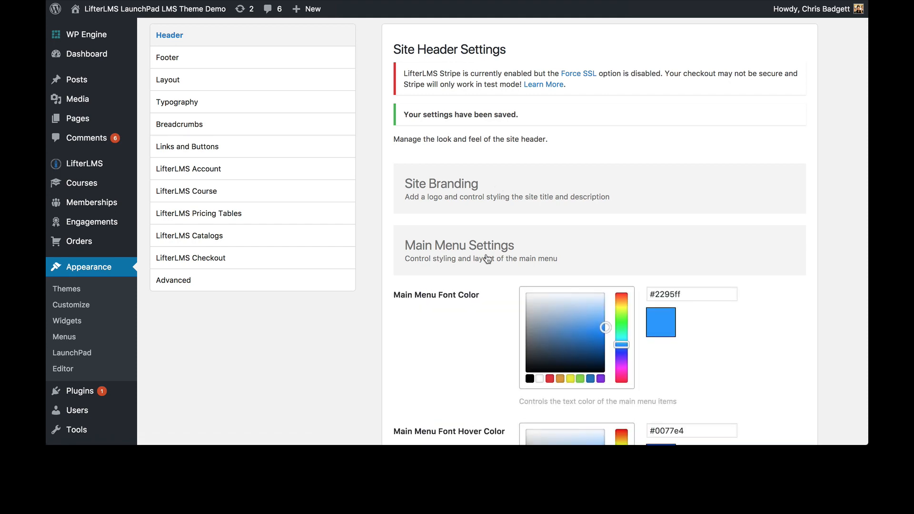
pyautogui.scroll(-10, 486, 257)
pyautogui.scroll(-10, 486, 258)
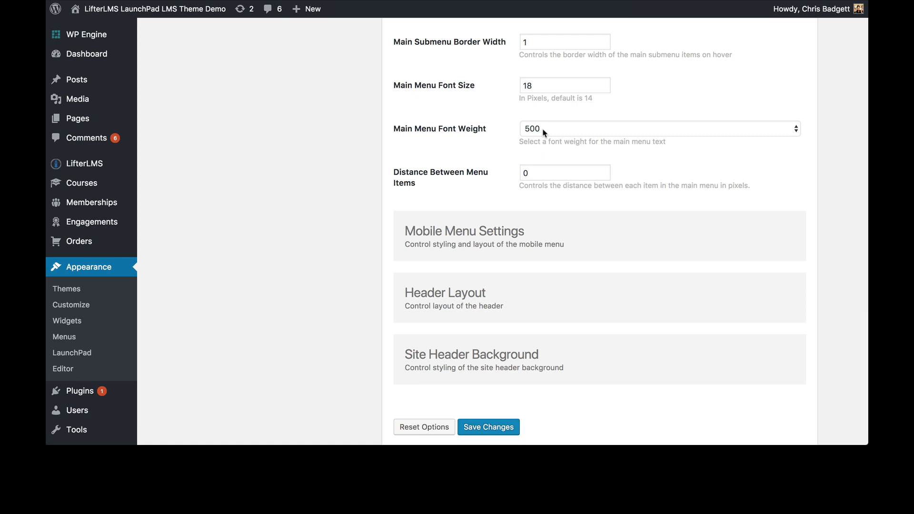
pyautogui.click(545, 133)
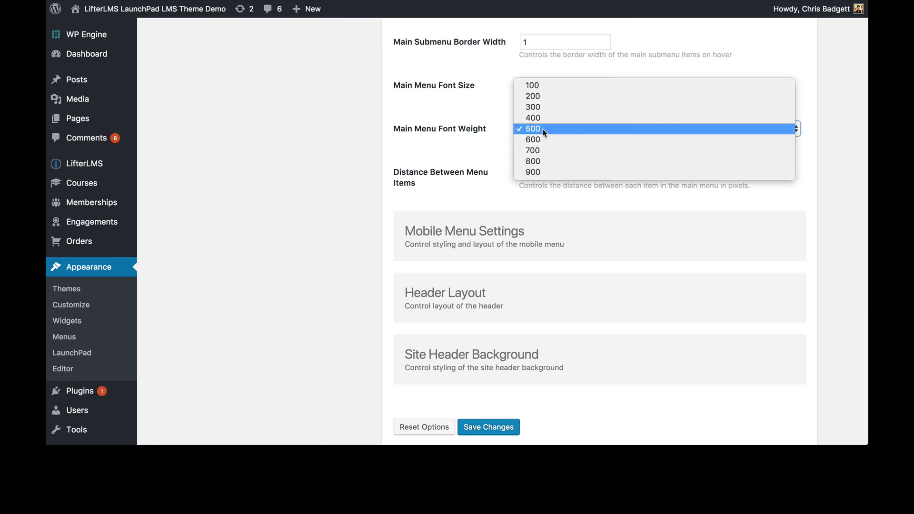
pyautogui.press('Escape')
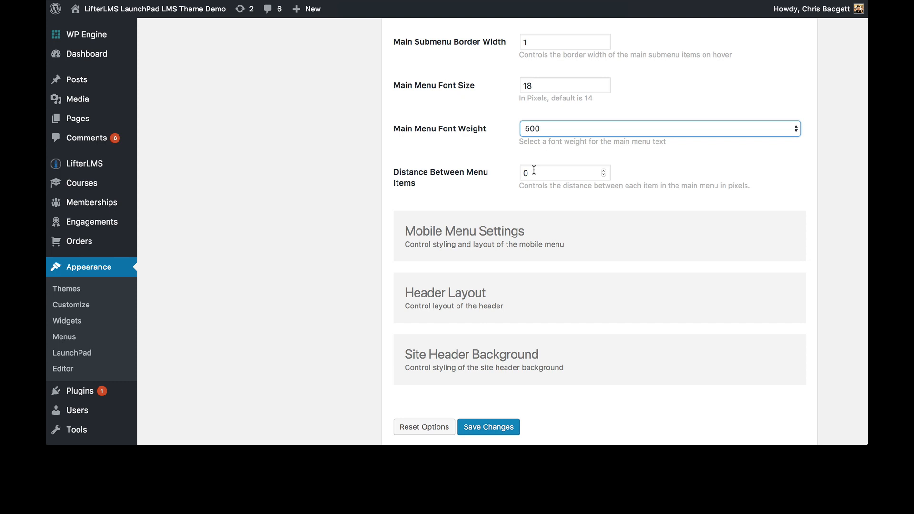
# - Expand Mobile Menu Settings and examine the mobile menu's font size, font color and background color options
pyautogui.click(531, 224)
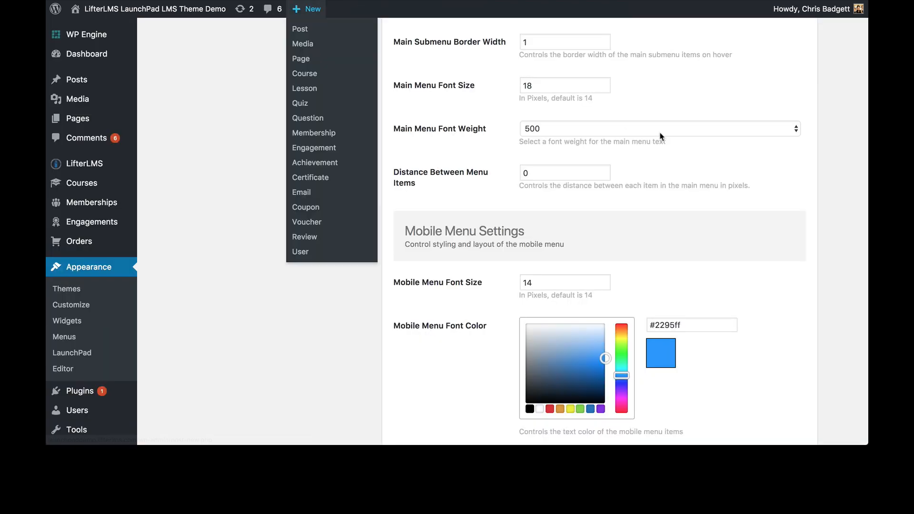
pyautogui.scroll(-3, 661, 137)
pyautogui.scroll(-3, 661, 137)
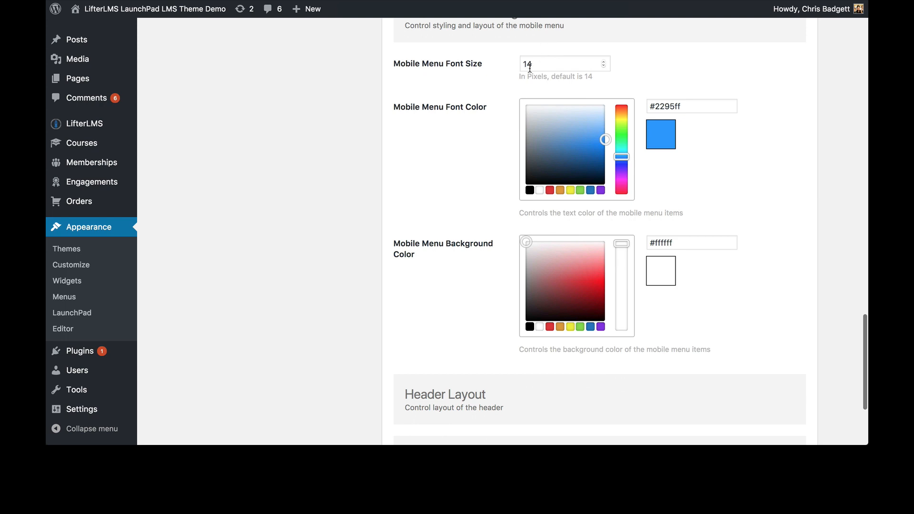
pyautogui.scroll(-1, 636, 186)
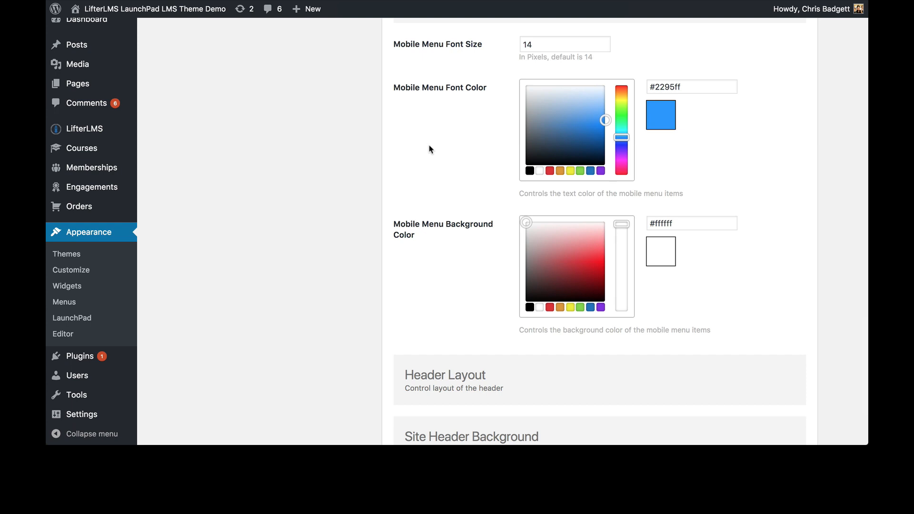
# - Expand Header Layout and examine the layout choices and the logo and navigation Content Widths options
pyautogui.scroll(-5, 429, 149)
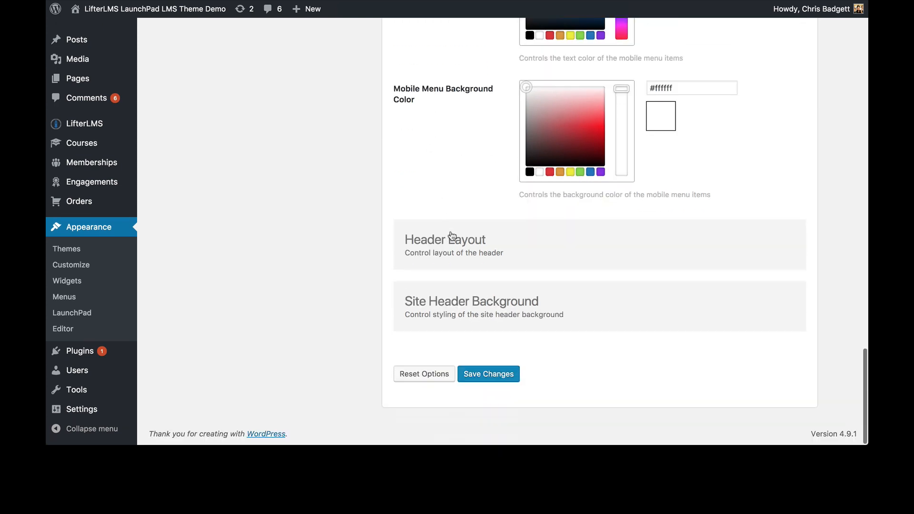
pyautogui.click(451, 237)
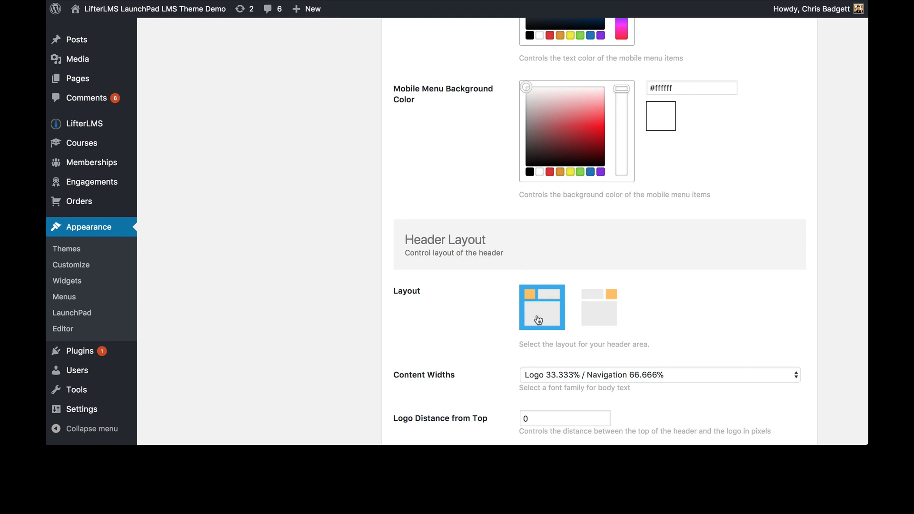
pyautogui.click(413, 1)
pyautogui.scroll(-3, 750, 330)
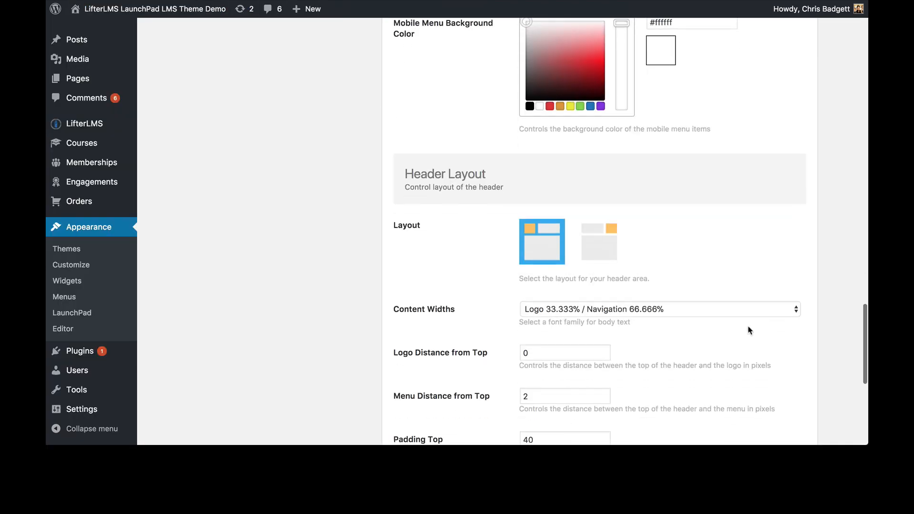
pyautogui.click(711, 314)
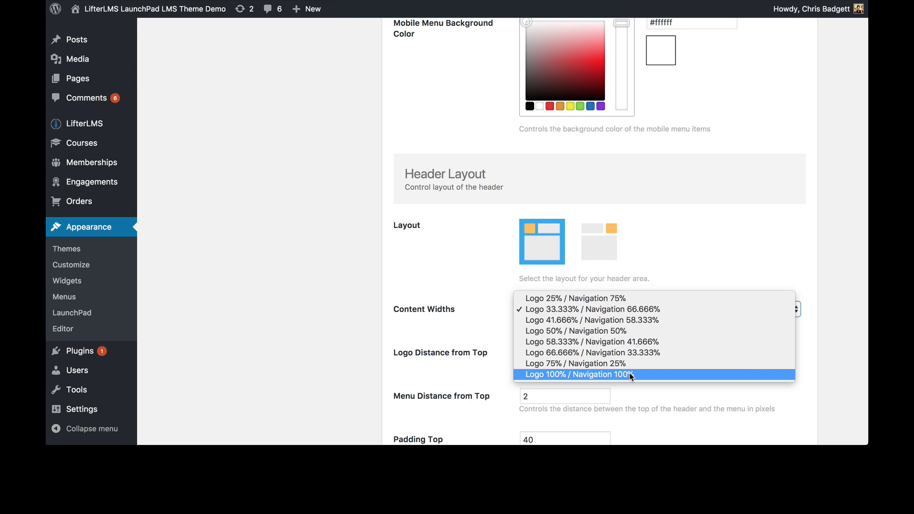
pyautogui.click(685, 242)
pyautogui.scroll(-1, 686, 243)
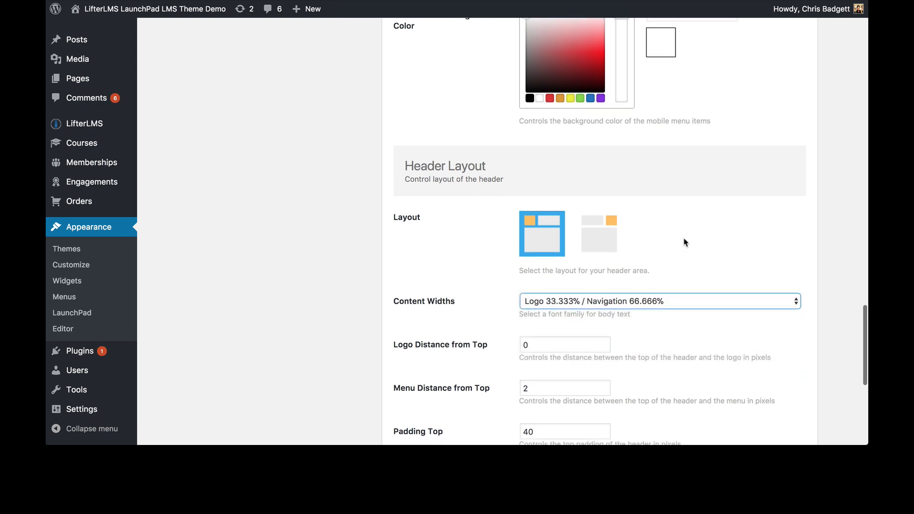
# - Examine the header's logo and menu distance from top and its top, bottom, right and left padding options
pyautogui.scroll(-3, 685, 242)
pyautogui.click(577, 238)
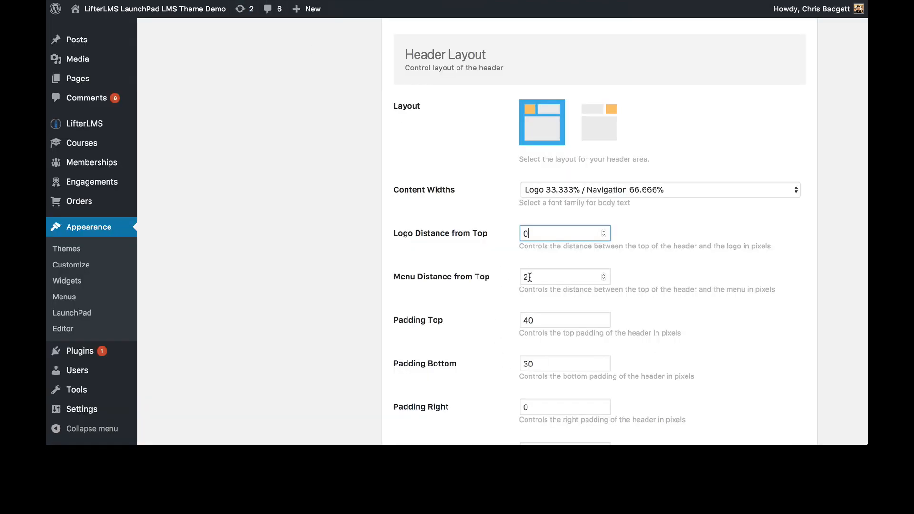
pyautogui.scroll(-2, 529, 293)
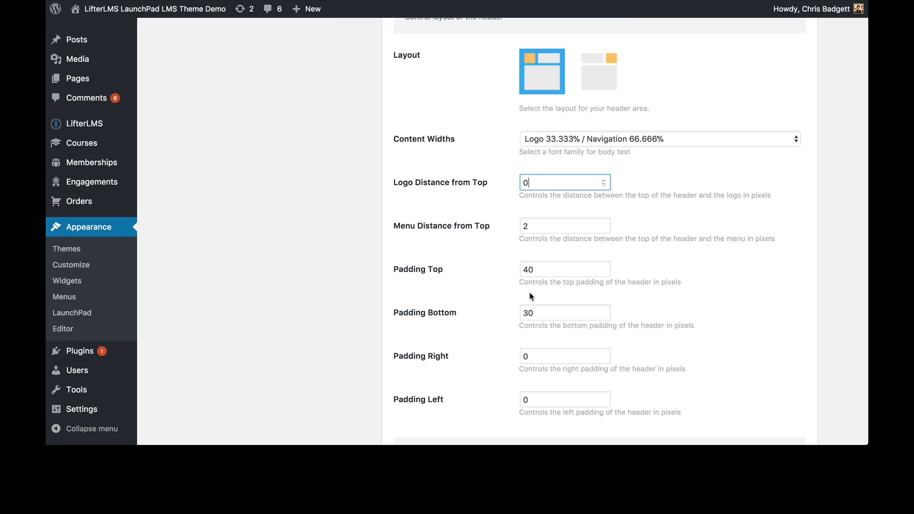
pyautogui.scroll(-3, 532, 296)
pyautogui.scroll(1, 524, 292)
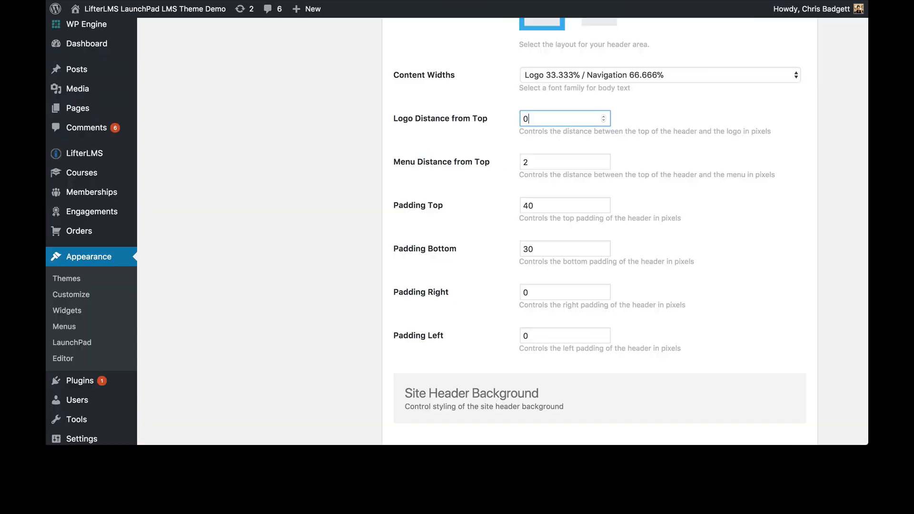
# - Expand Site Header Background and examine the background image, horizontal and vertical positioning, repeat and background color options
pyautogui.scroll(-2, 465, 310)
pyautogui.click(465, 310)
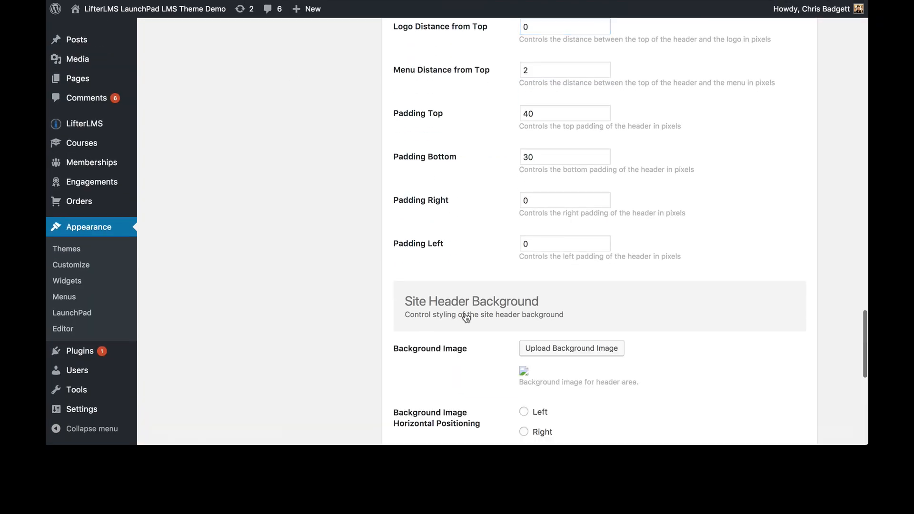
pyautogui.scroll(-1, 466, 317)
pyautogui.scroll(-5, 467, 318)
pyautogui.scroll(2, 466, 316)
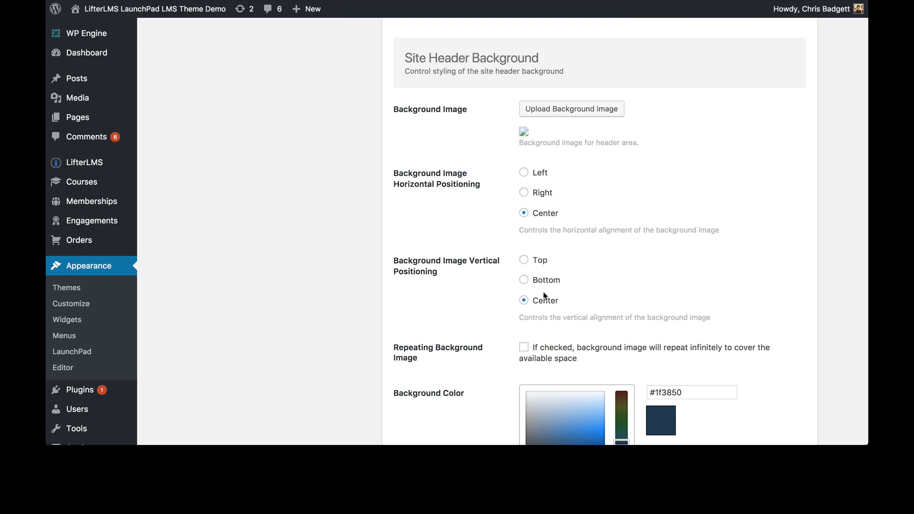
pyautogui.scroll(-3, 544, 295)
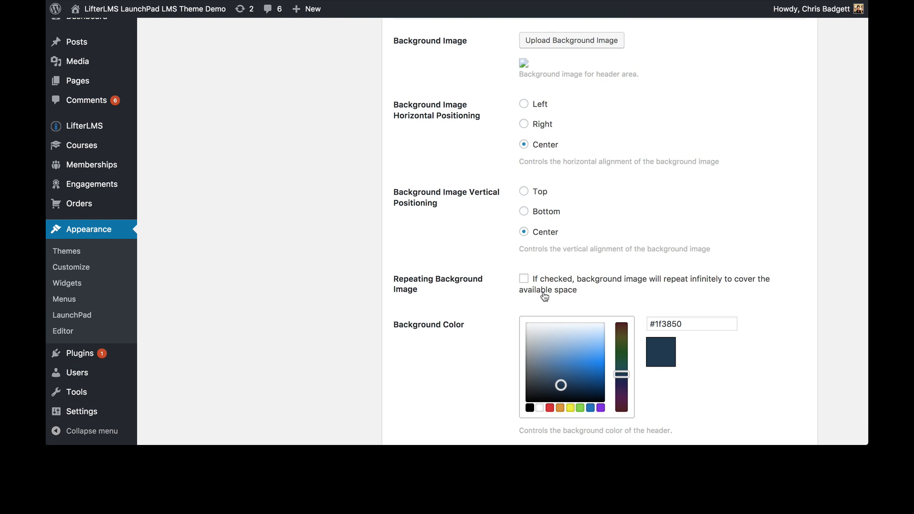
pyautogui.scroll(-5, 544, 295)
# - Open the theme's Footer settings and look over the demo site's home page down to its footer
pyautogui.scroll(20, 471, 281)
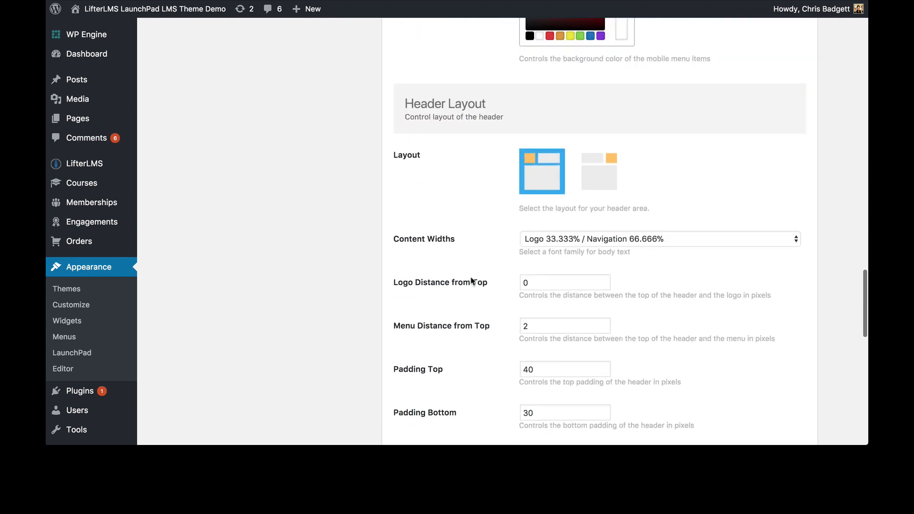
pyautogui.scroll(15, 472, 281)
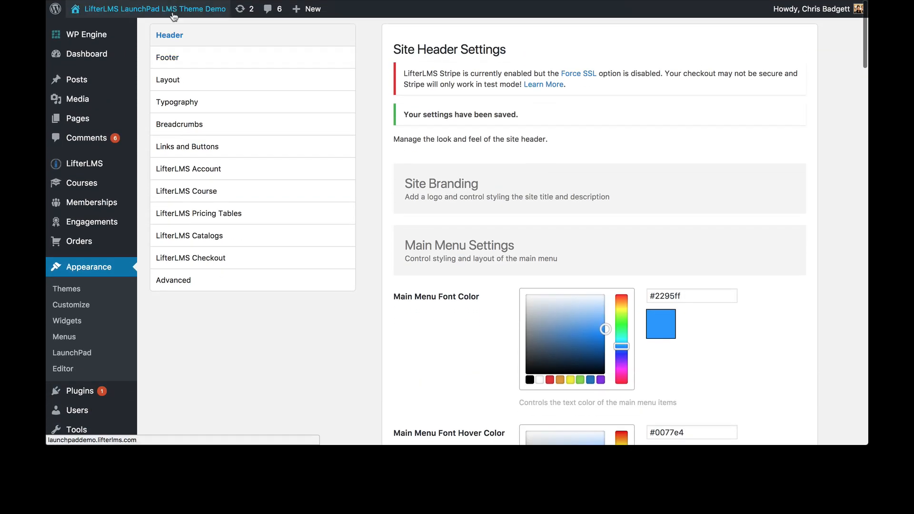
pyautogui.click(186, 60)
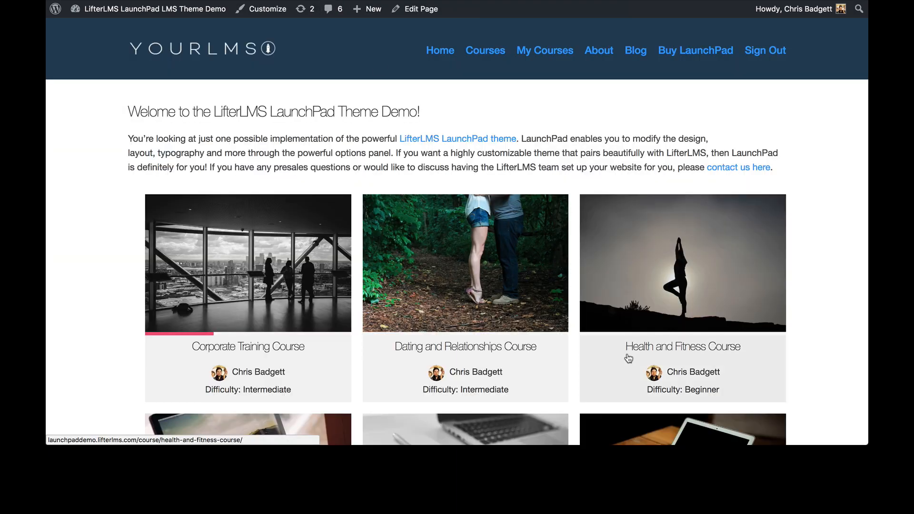
pyautogui.scroll(-15, 629, 358)
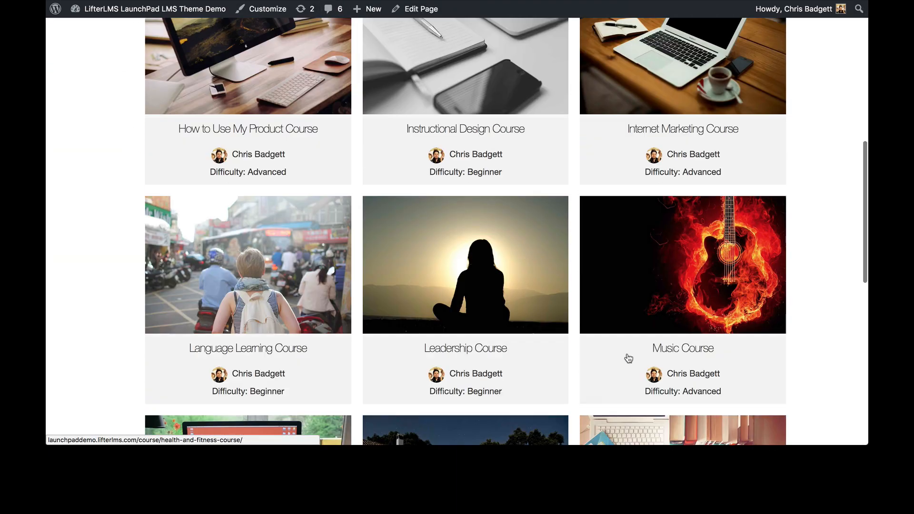
pyautogui.scroll(-3, 629, 359)
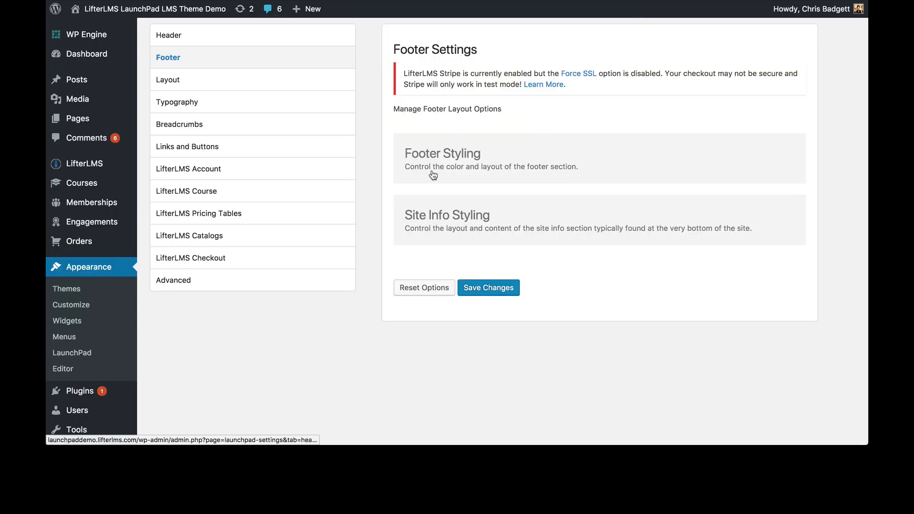
# - Expand Footer Styling and examine the footer's background, font, widget title, link and link hover color options
pyautogui.click(431, 174)
pyautogui.scroll(-3, 657, 298)
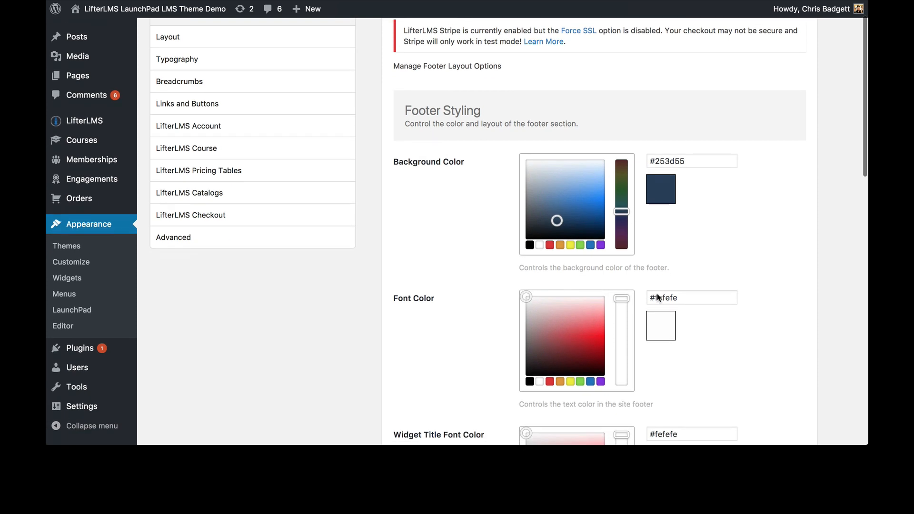
pyautogui.scroll(-2, 769, 288)
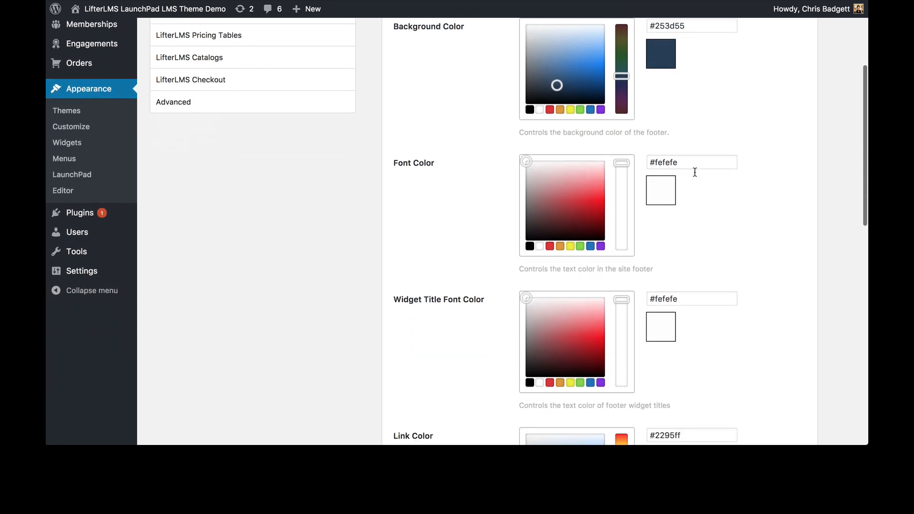
pyautogui.scroll(-2, 769, 274)
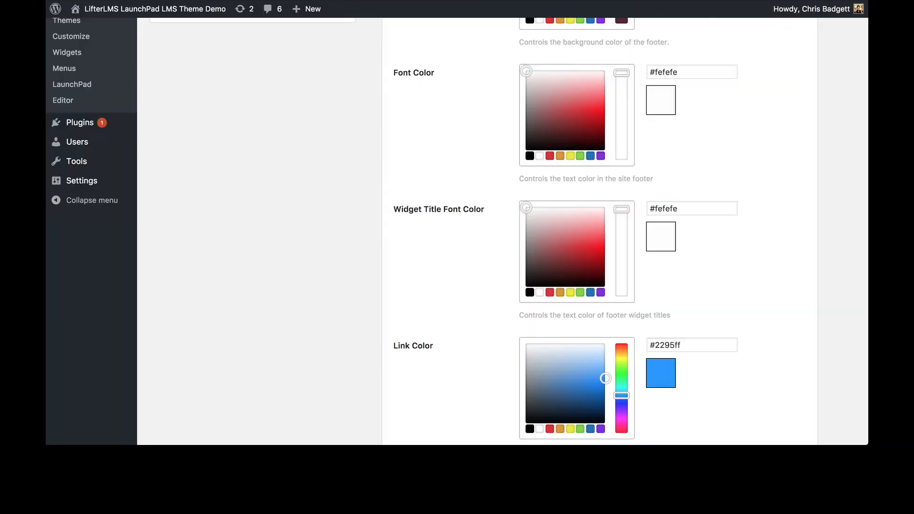
pyautogui.scroll(-3, 665, 405)
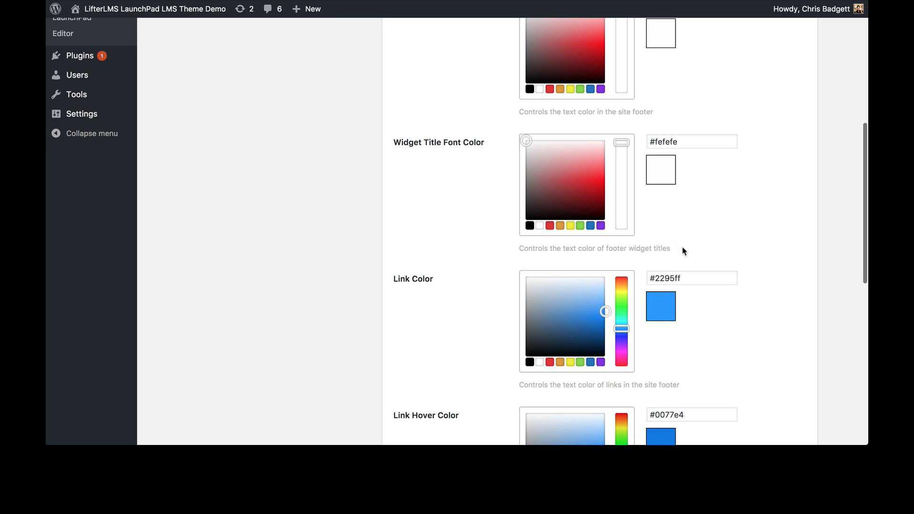
pyautogui.scroll(-4, 695, 260)
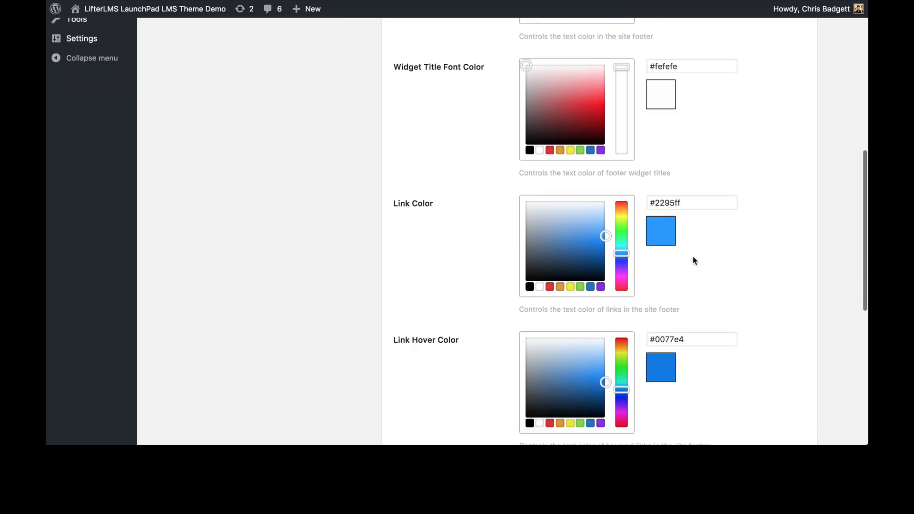
pyautogui.scroll(-1, 695, 260)
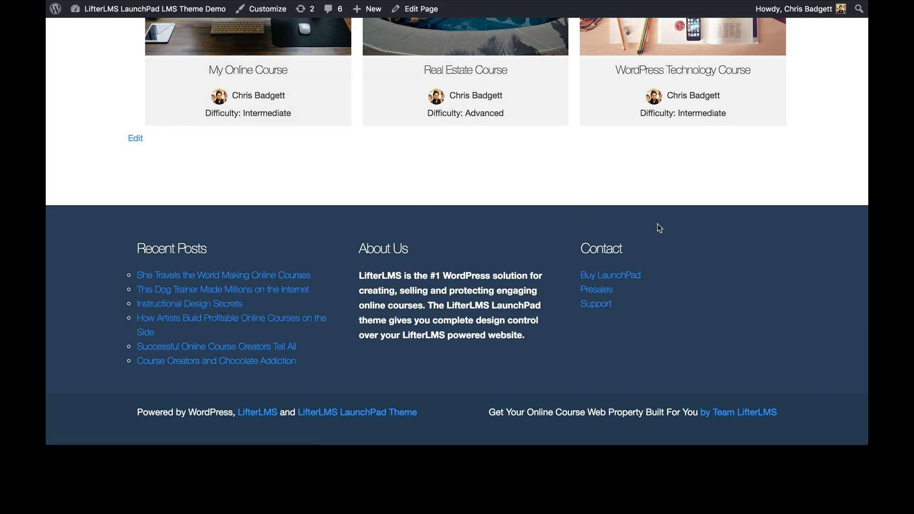
# - Check the demo site's footer, then examine the footer's top, bottom, right and left padding options
pyautogui.scroll(3, 729, 239)
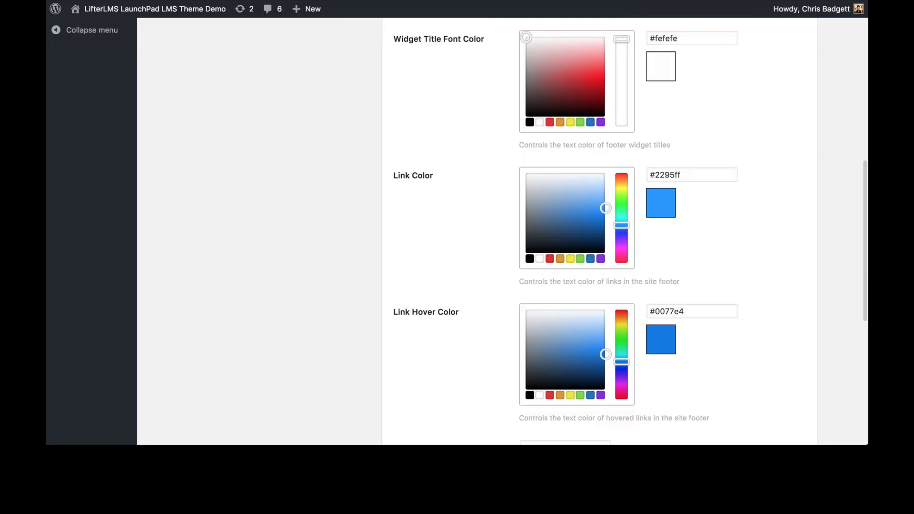
pyautogui.scroll(-6, 688, 333)
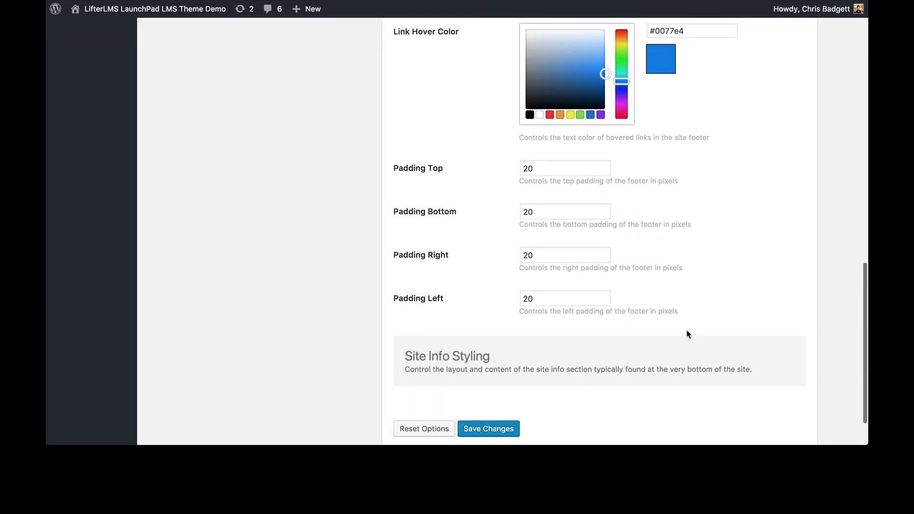
pyautogui.scroll(2, 576, 276)
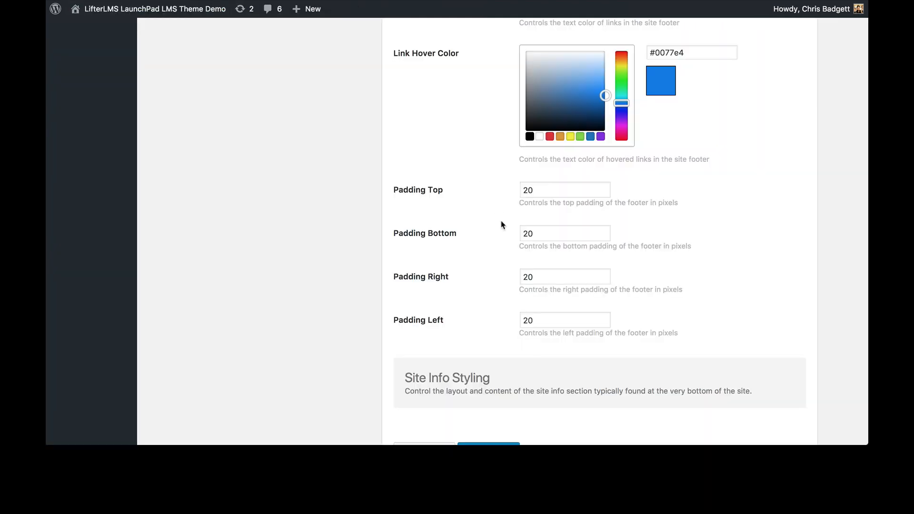
pyautogui.scroll(-2, 501, 225)
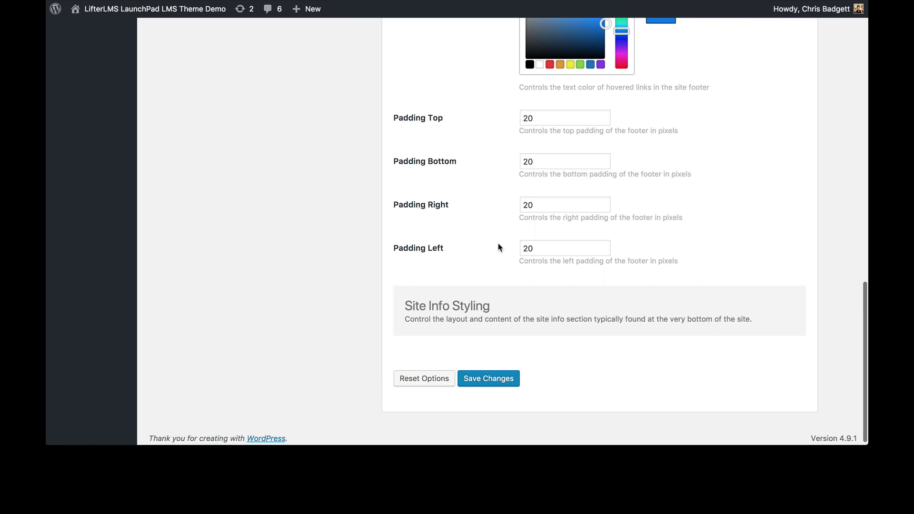
# - Expand Site Info Styling and examine the site info bar's background, font, link and link hover color options
pyautogui.click(456, 331)
pyautogui.scroll(-5, 456, 331)
pyautogui.scroll(-2, 455, 331)
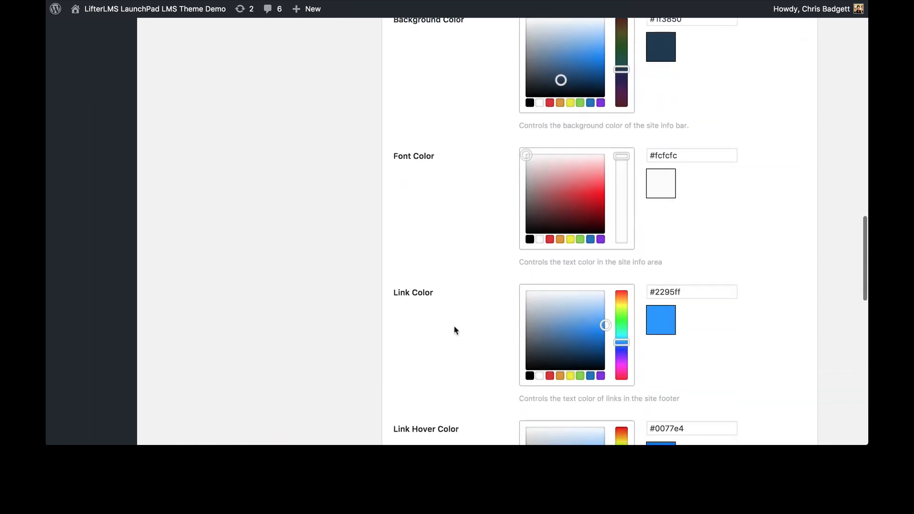
pyautogui.scroll(3, 455, 331)
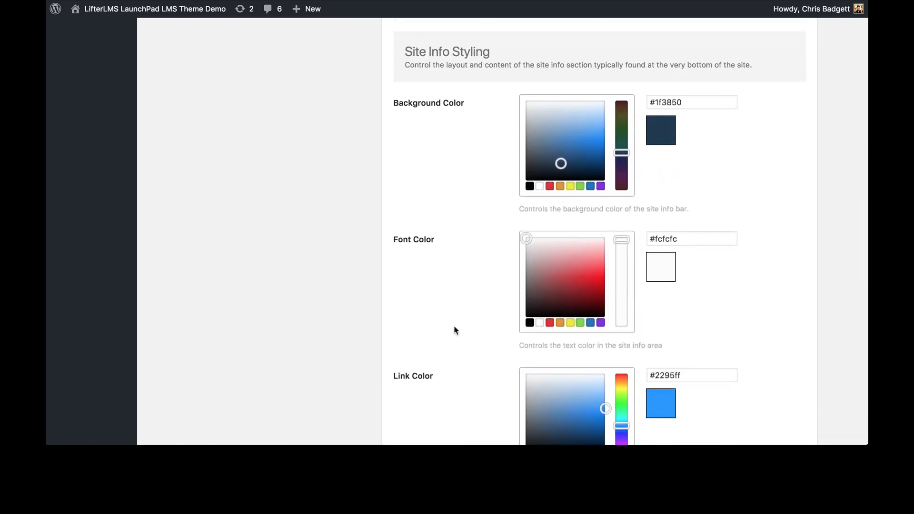
pyautogui.scroll(-3, 690, 286)
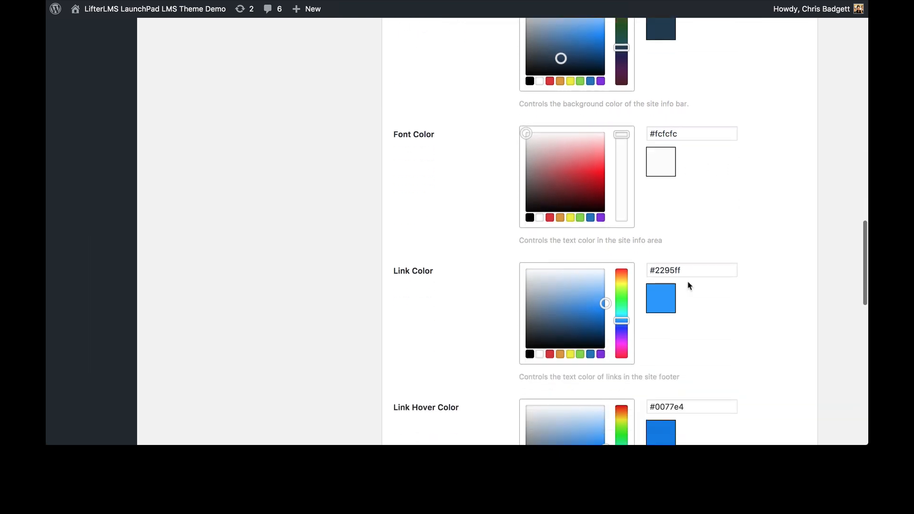
pyautogui.scroll(-5, 693, 257)
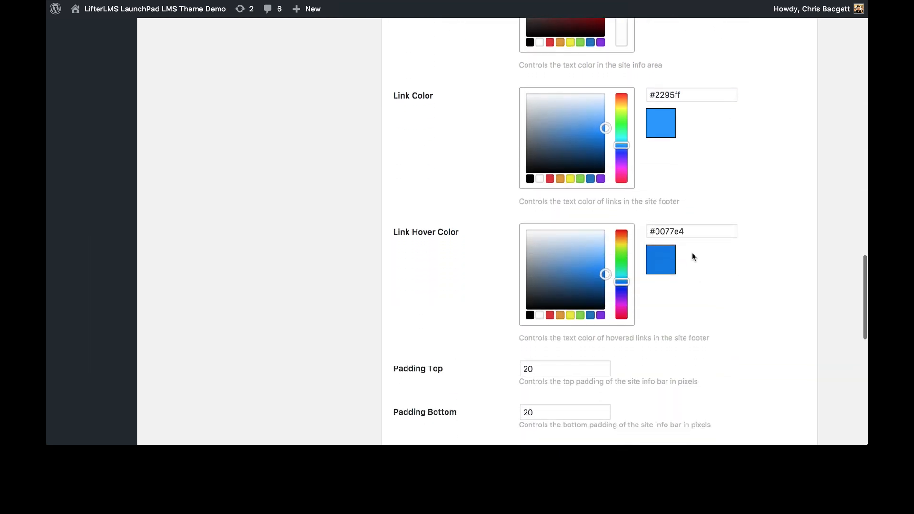
# - Examine the site info bar's padding options and its left side and right side text editors
pyautogui.scroll(-6, 722, 329)
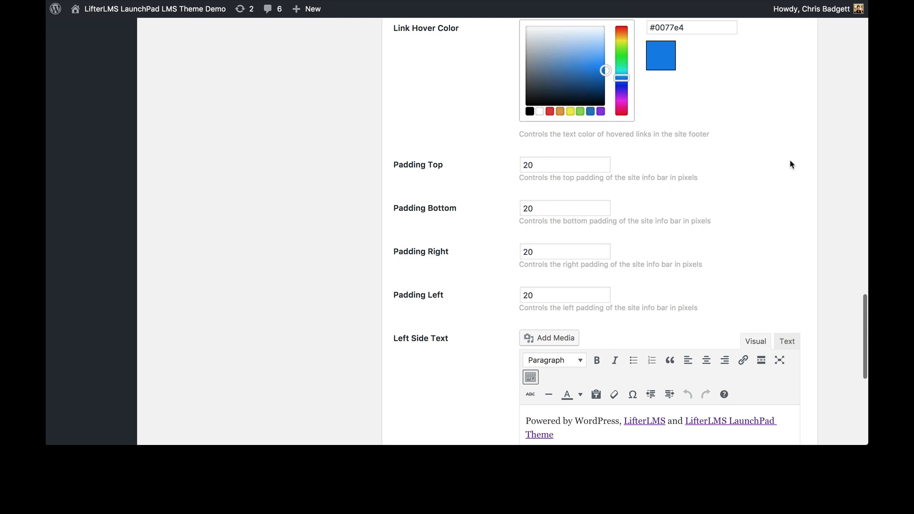
pyautogui.scroll(-4, 791, 162)
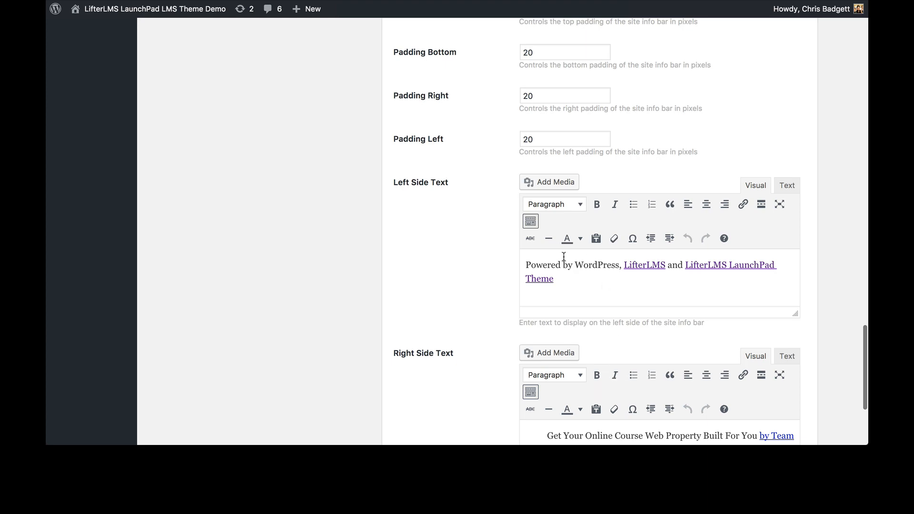
pyautogui.scroll(-3, 591, 301)
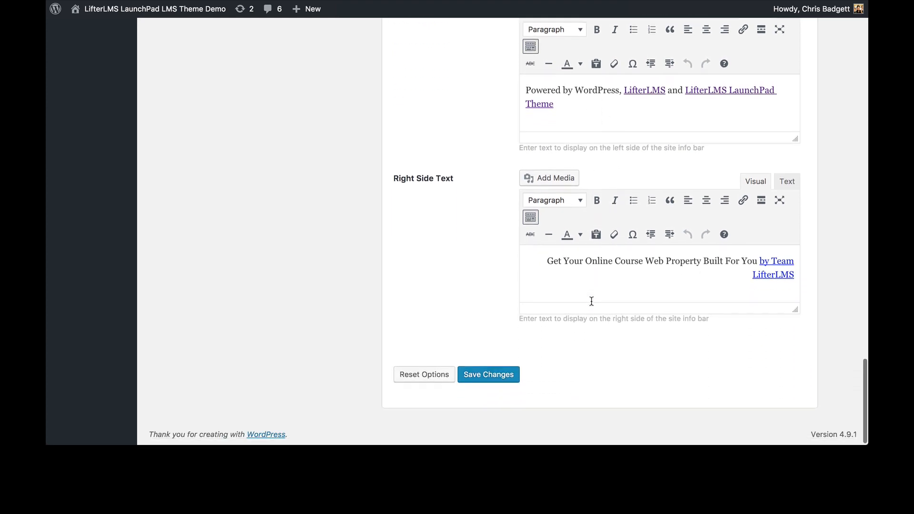
# - Open the theme's Layout settings and examine the maximum site width and the content top and bottom margin options
pyautogui.scroll(15, 592, 301)
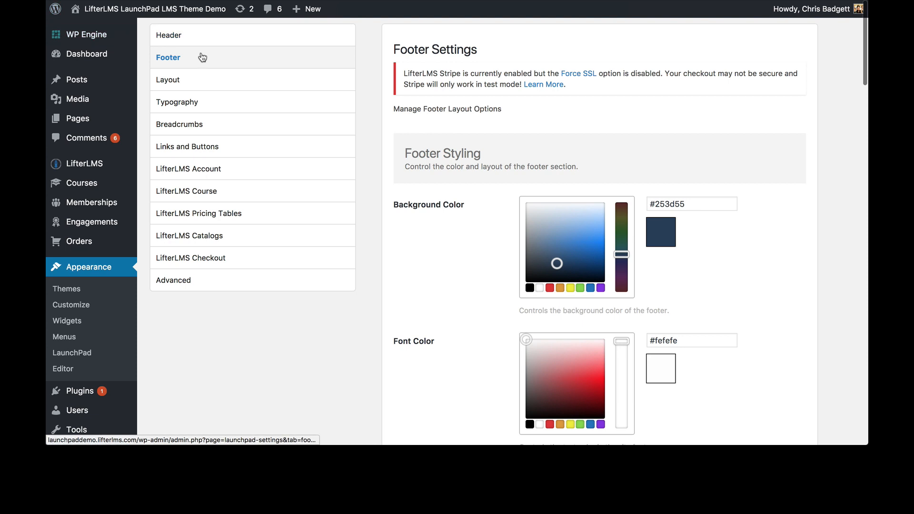
pyautogui.click(178, 83)
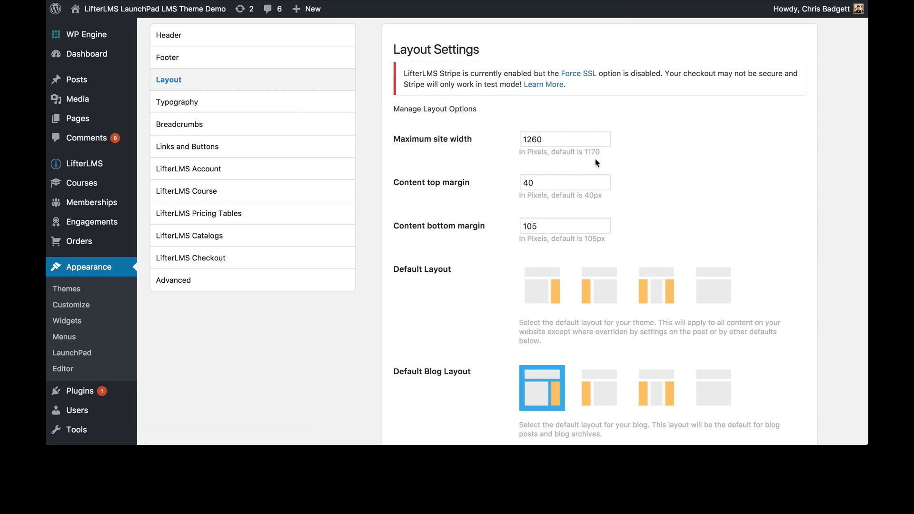
pyautogui.scroll(-1, 651, 156)
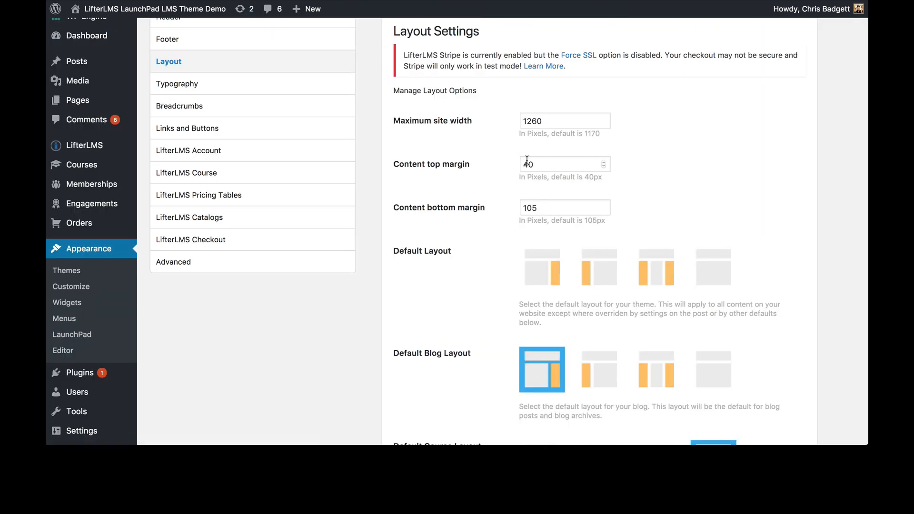
pyautogui.scroll(1, 545, 169)
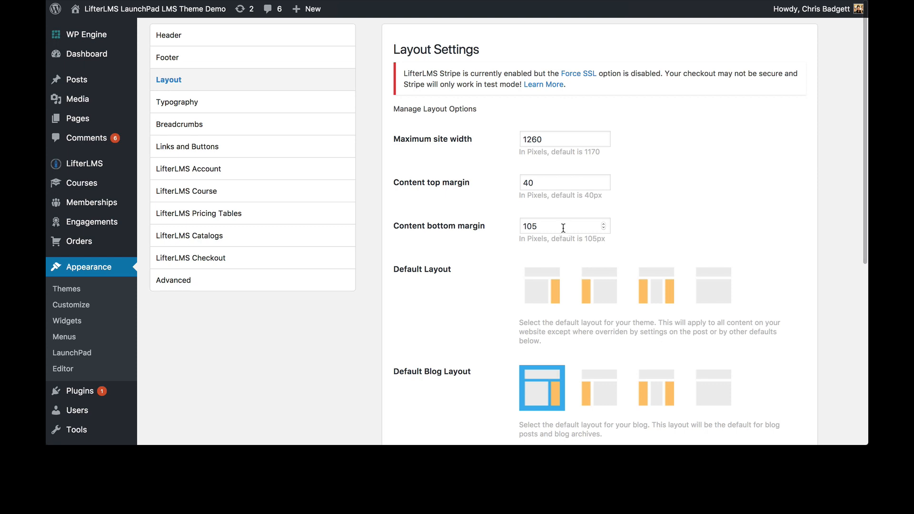
pyautogui.scroll(-4, 469, 262)
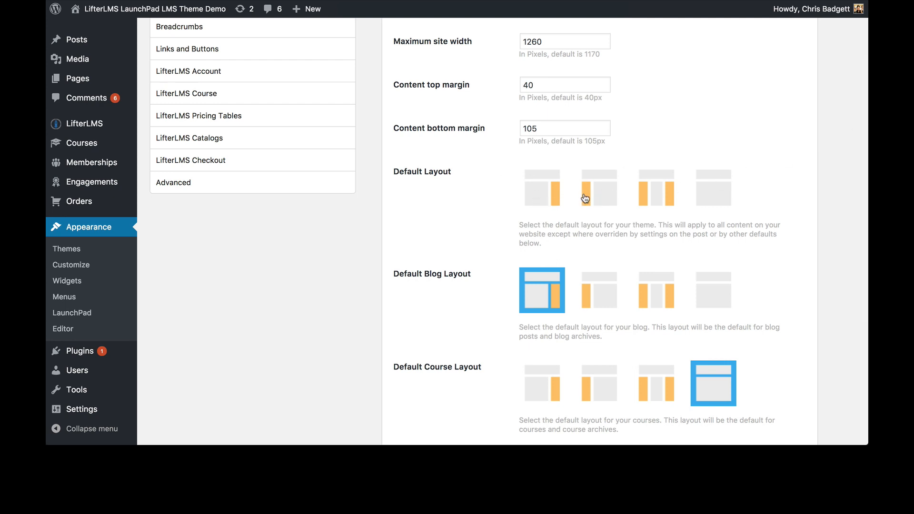
# - Set the Default Layout to full width without a sidebar and the Default Course Layout to a right sidebar
pyautogui.click(703, 195)
pyautogui.scroll(-2, 562, 222)
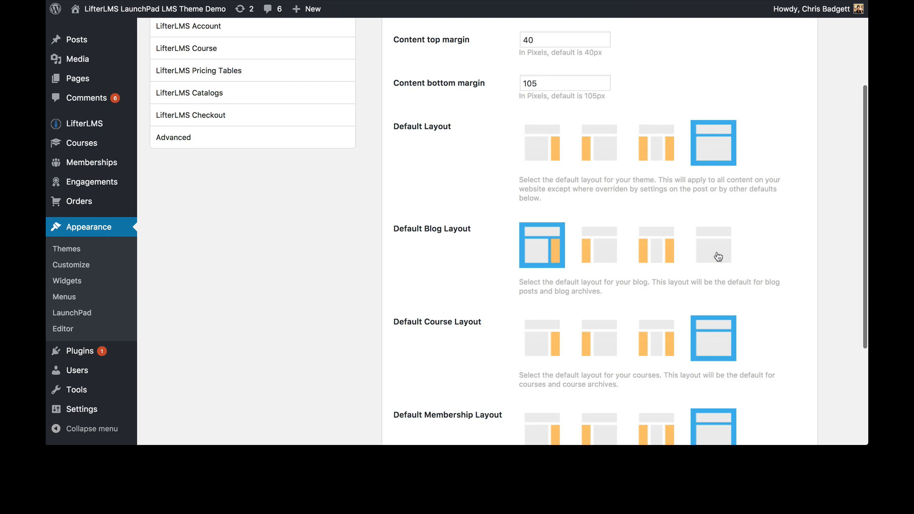
pyautogui.scroll(-3, 669, 312)
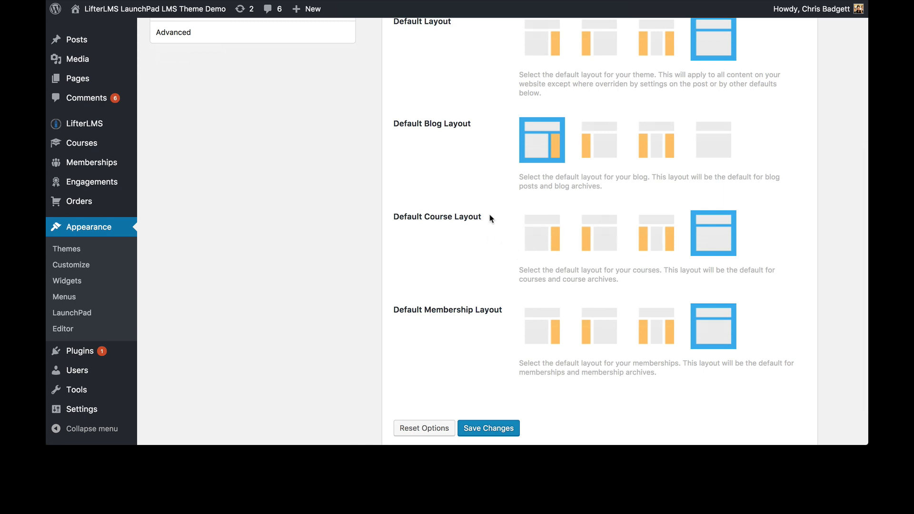
pyautogui.click(559, 226)
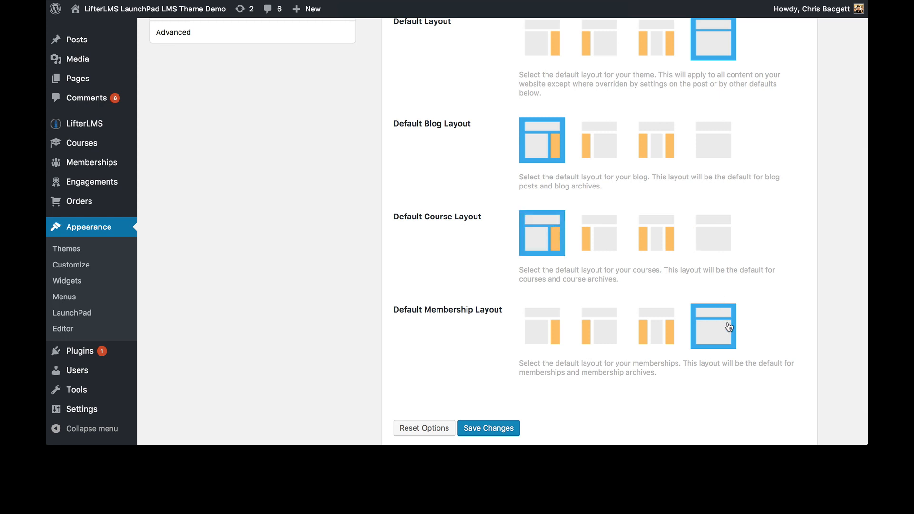
pyautogui.scroll(1, 573, 277)
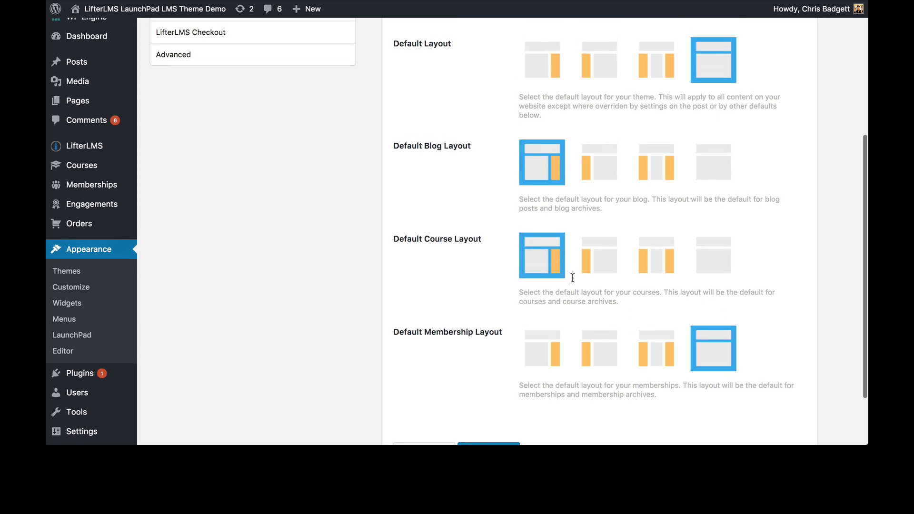
# - Open the Typography settings, expand Font Family Options and browse the fonts available for the body font family
pyautogui.scroll(10, 579, 300)
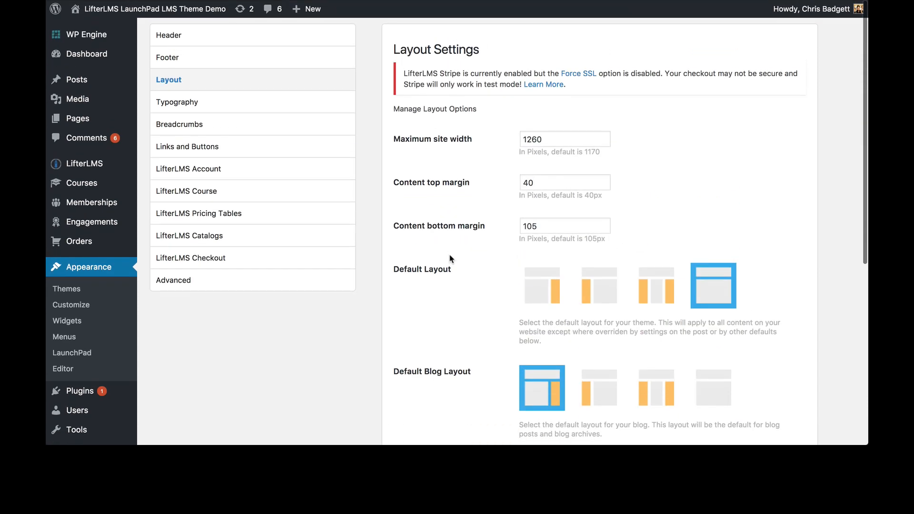
pyautogui.click(174, 102)
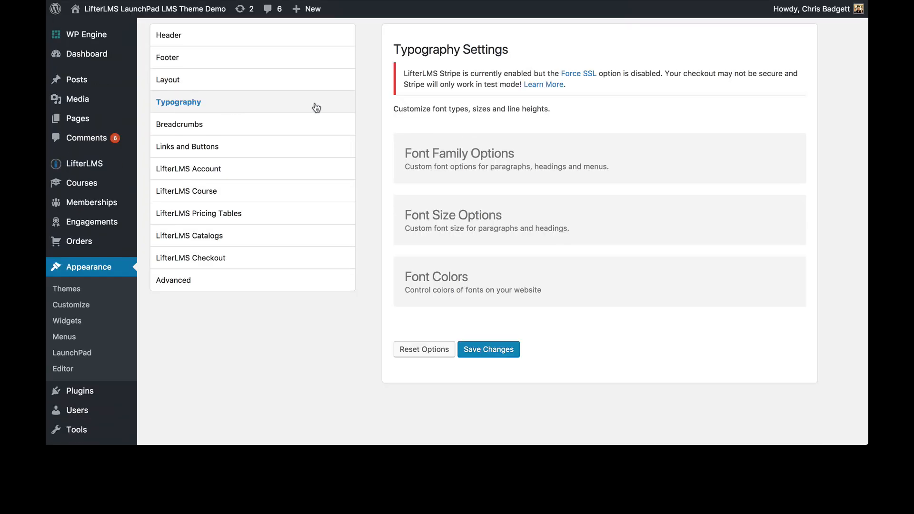
pyautogui.click(547, 164)
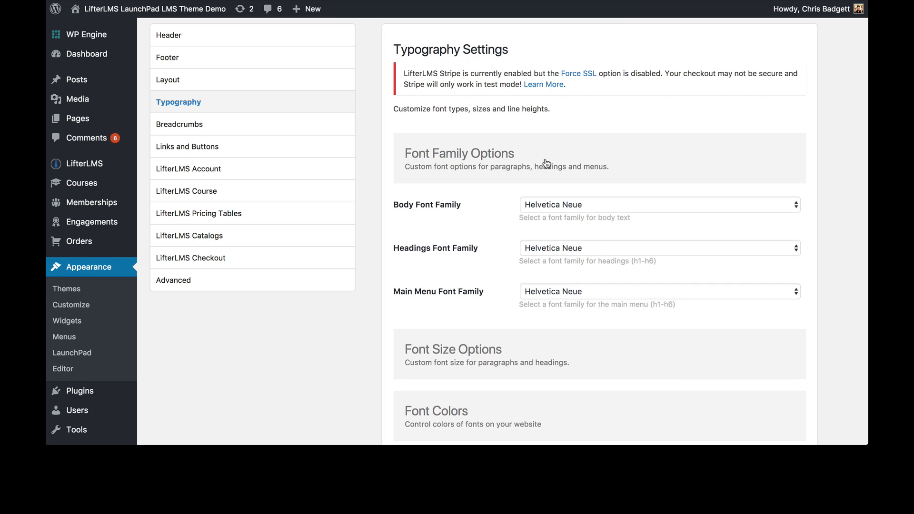
pyautogui.click(575, 204)
pyautogui.scroll(-3, 581, 240)
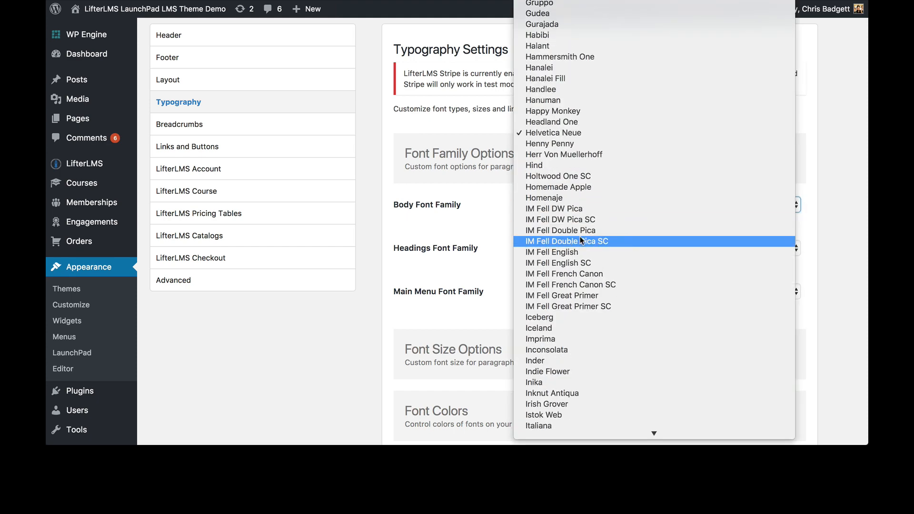
pyautogui.scroll(-20, 581, 241)
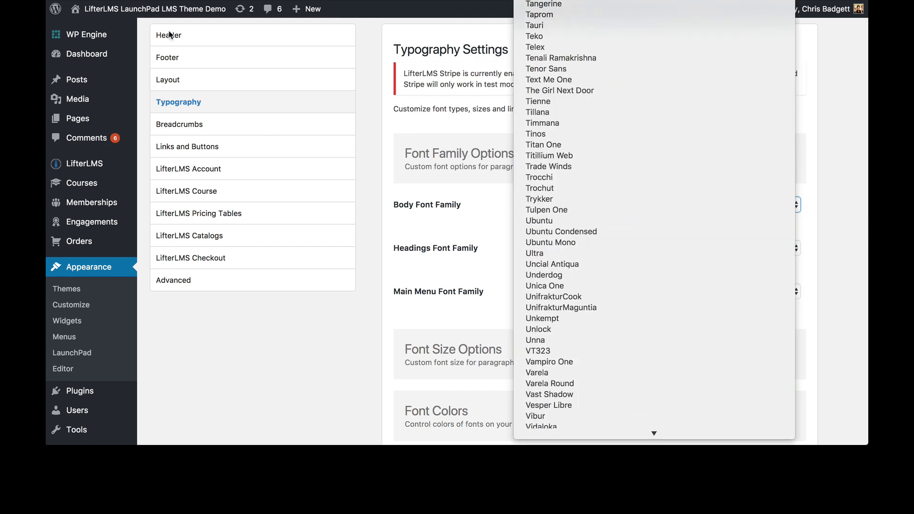
pyautogui.press('Escape')
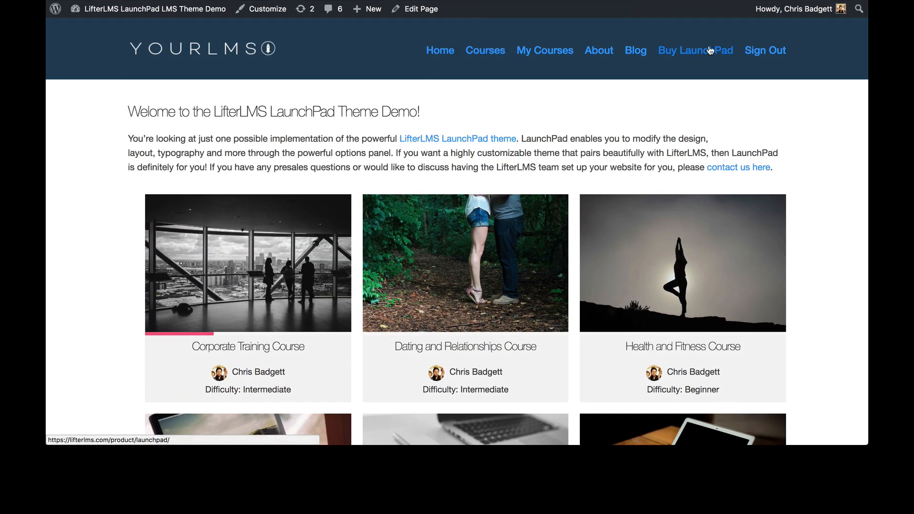
# - Highlight the welcome heading and the intro paragraph on the demo site's home page to point out their fonts
pyautogui.moveTo(421, 111); pyautogui.dragTo(153, 94)
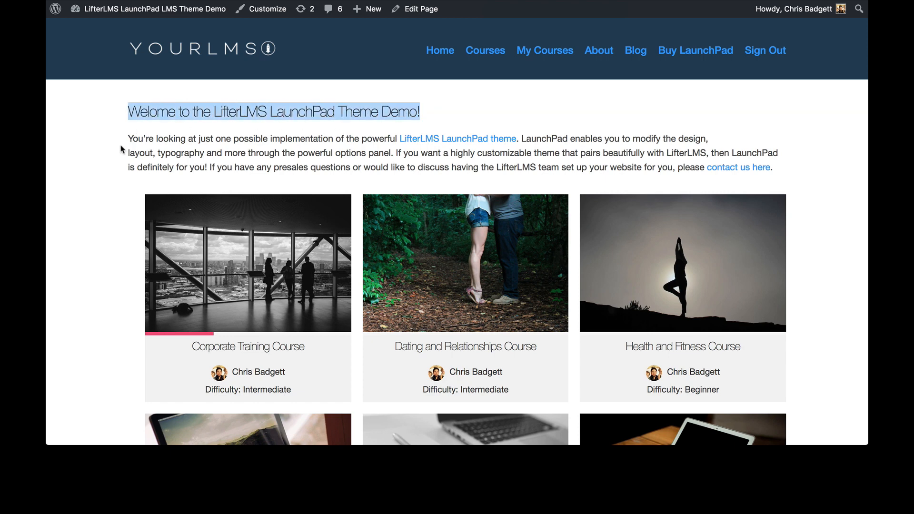
pyautogui.moveTo(120, 139); pyautogui.dragTo(217, 163)
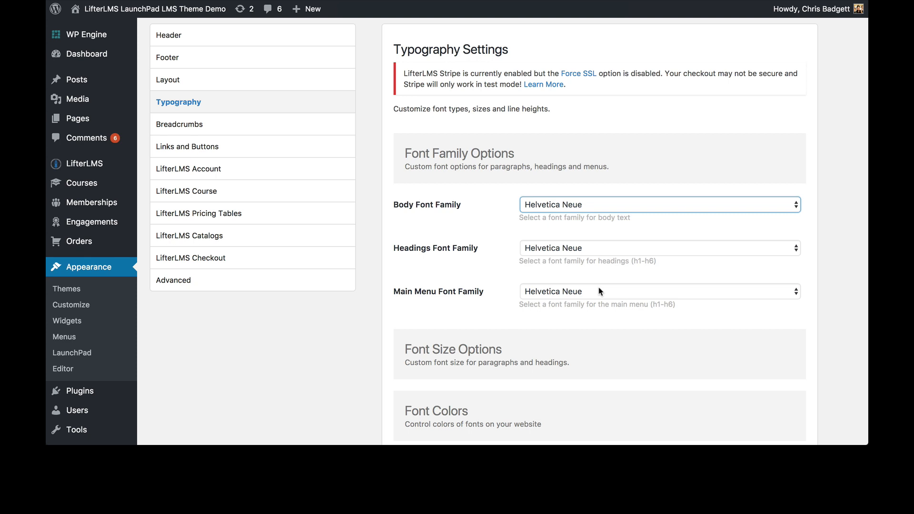
# - Expand Font Size Options and examine the size settings for the site title, H1 to H6 headings, paragraphs and lists
pyautogui.scroll(-3, 599, 291)
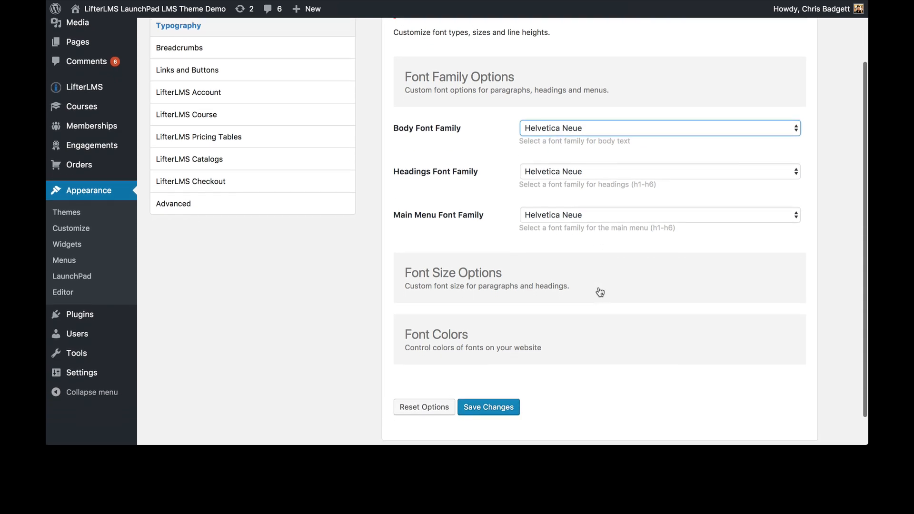
pyautogui.scroll(-2, 600, 292)
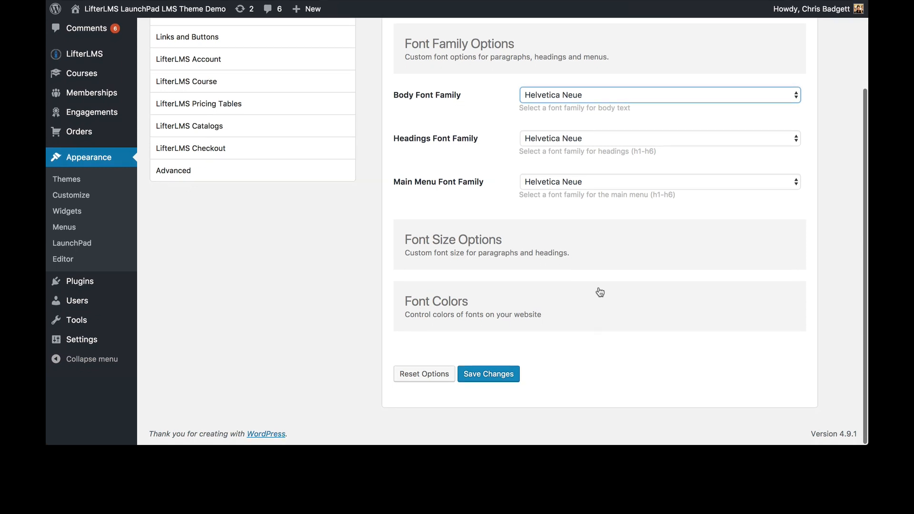
pyautogui.click(586, 229)
pyautogui.scroll(-2, 587, 228)
pyautogui.scroll(-5, 588, 228)
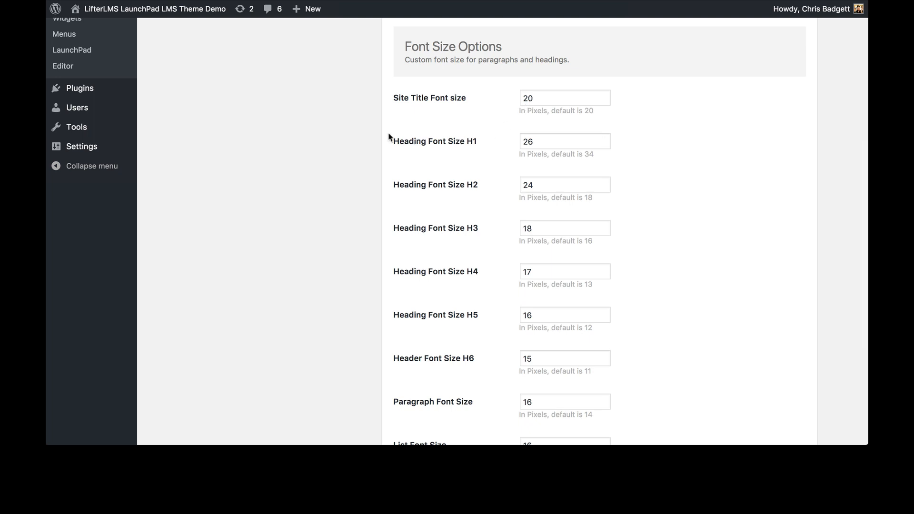
pyautogui.scroll(-1, 429, 153)
pyautogui.scroll(-2, 429, 154)
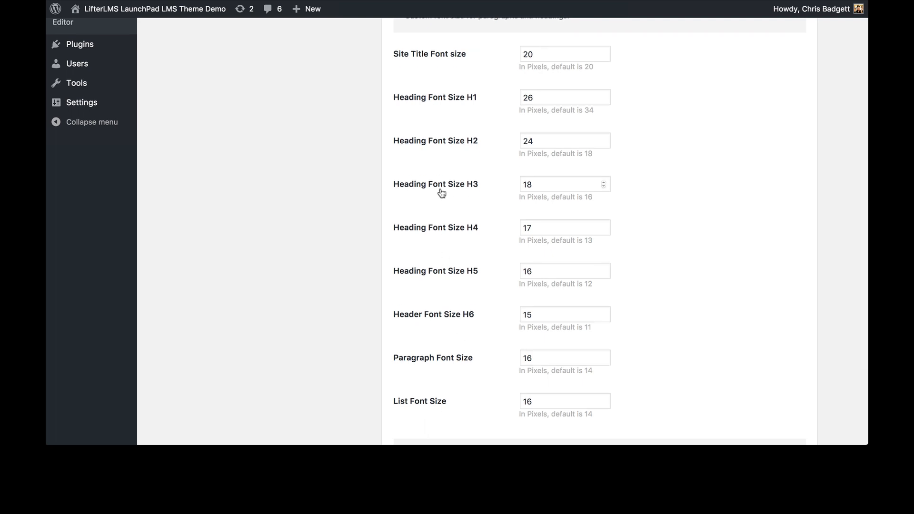
pyautogui.scroll(-5, 441, 193)
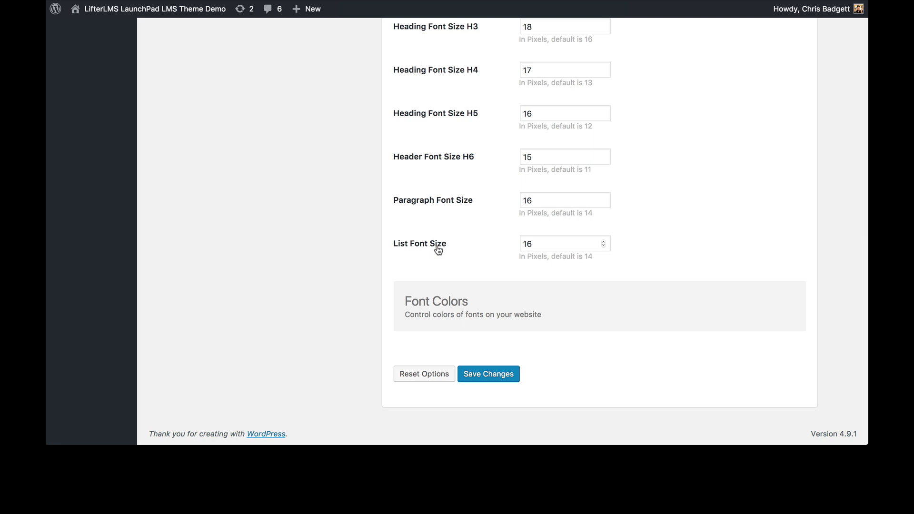
# - Expand Font Colors and examine the color settings for the main text and the H1 to H6 headings
pyautogui.click(489, 298)
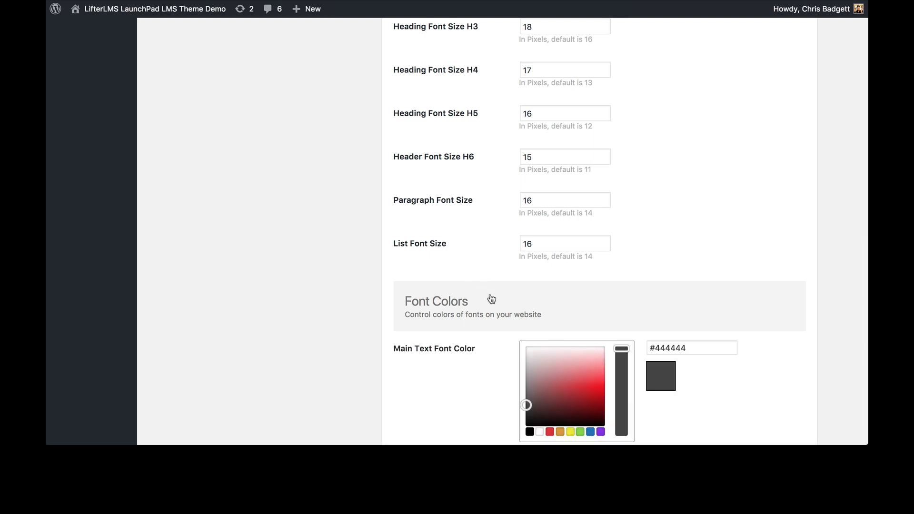
pyautogui.scroll(-1, 491, 299)
pyautogui.scroll(-5, 491, 299)
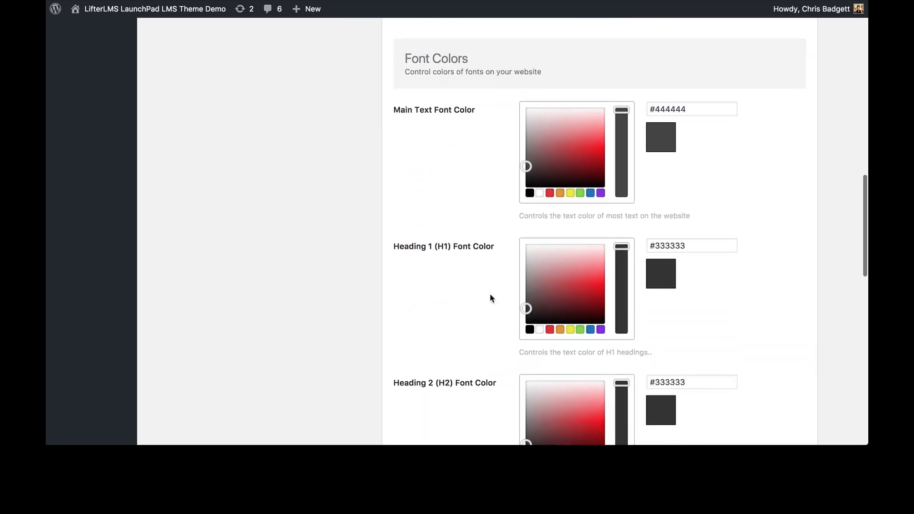
pyautogui.scroll(-1, 491, 299)
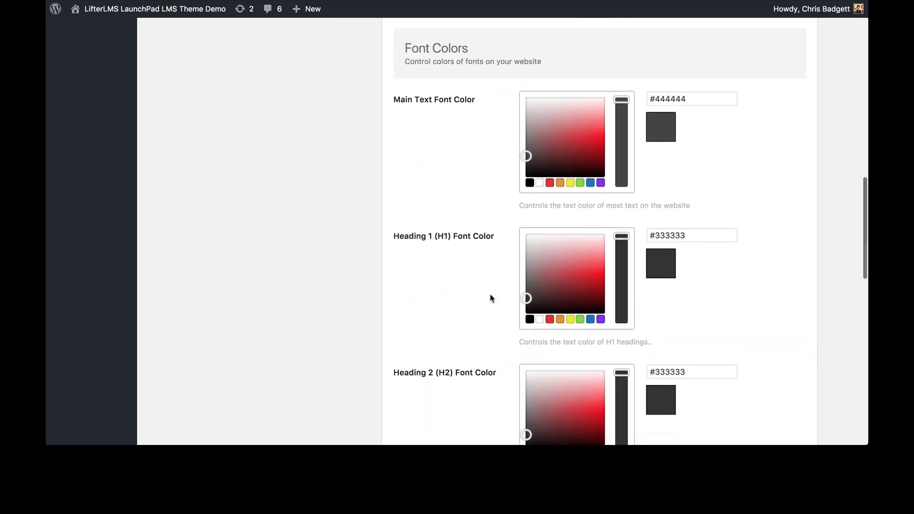
pyautogui.scroll(-1, 384, 297)
pyautogui.scroll(3, 382, 298)
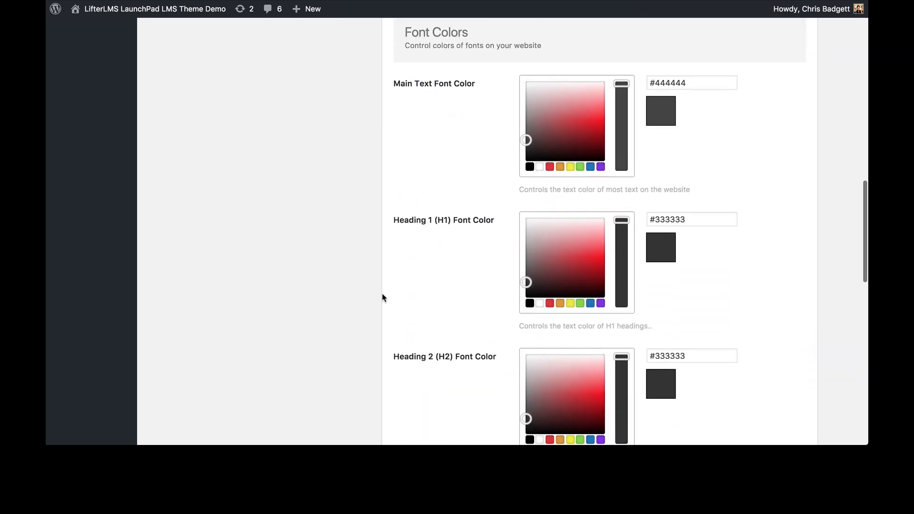
pyautogui.scroll(-3, 726, 310)
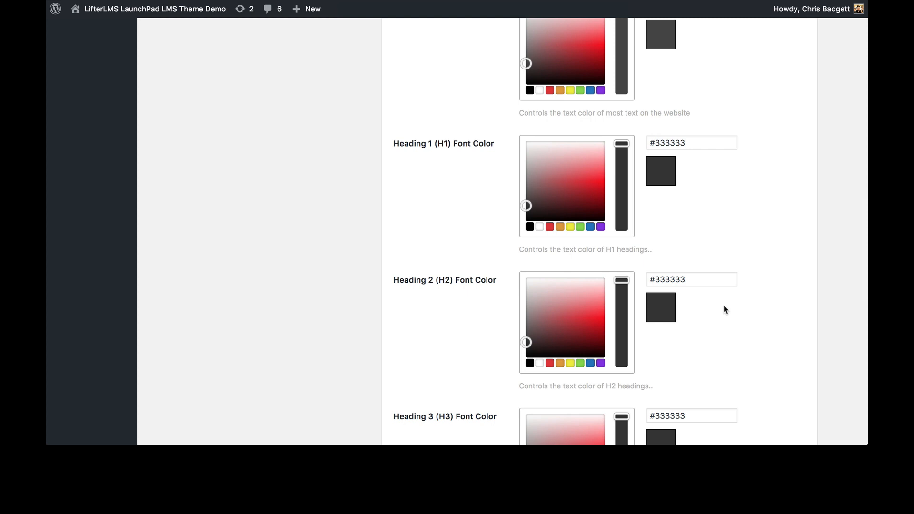
pyautogui.scroll(1, 703, 237)
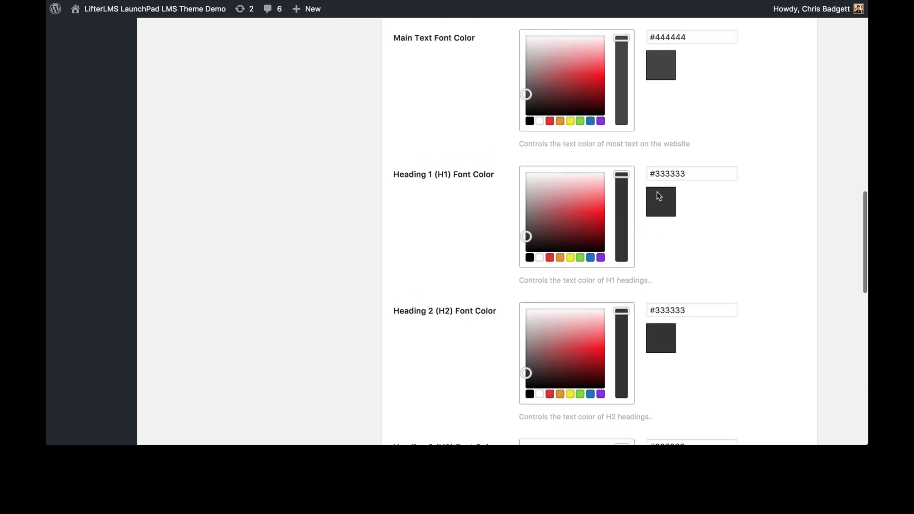
pyautogui.scroll(1, 771, 220)
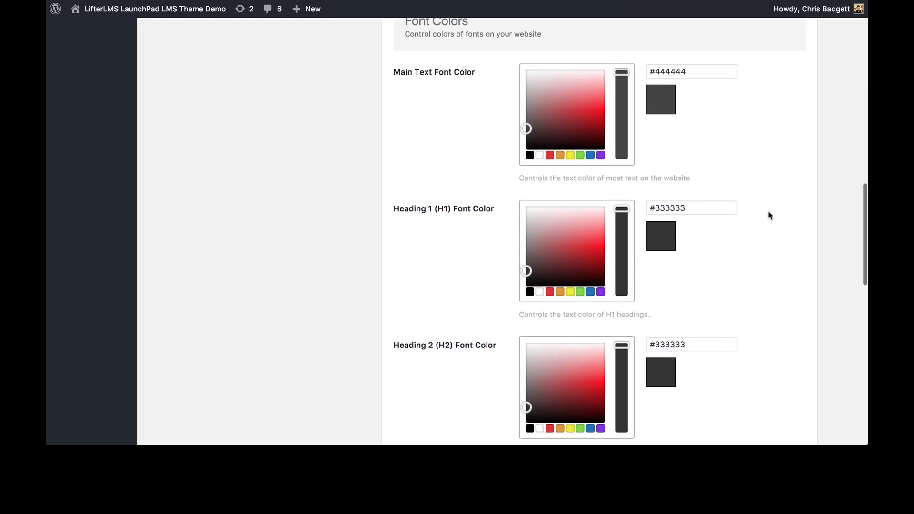
pyautogui.scroll(-15, 770, 215)
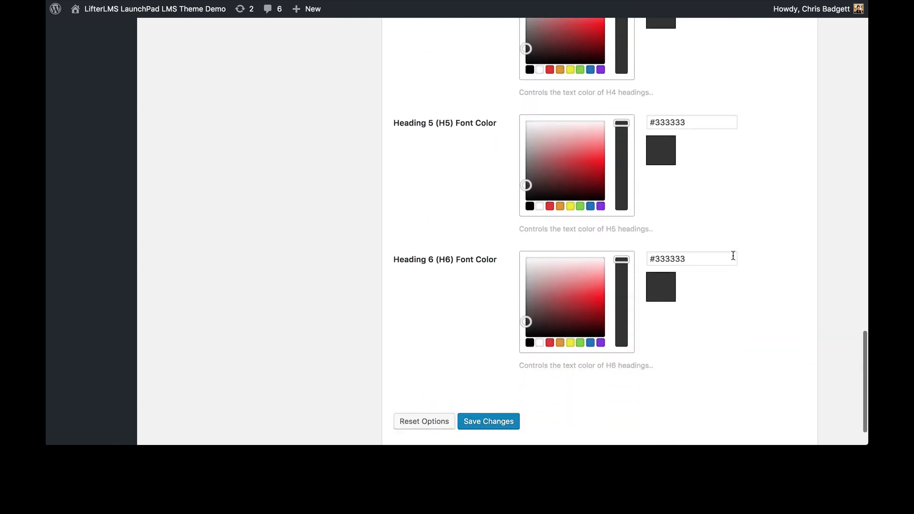
pyautogui.scroll(-2, 734, 257)
pyautogui.scroll(7, 735, 260)
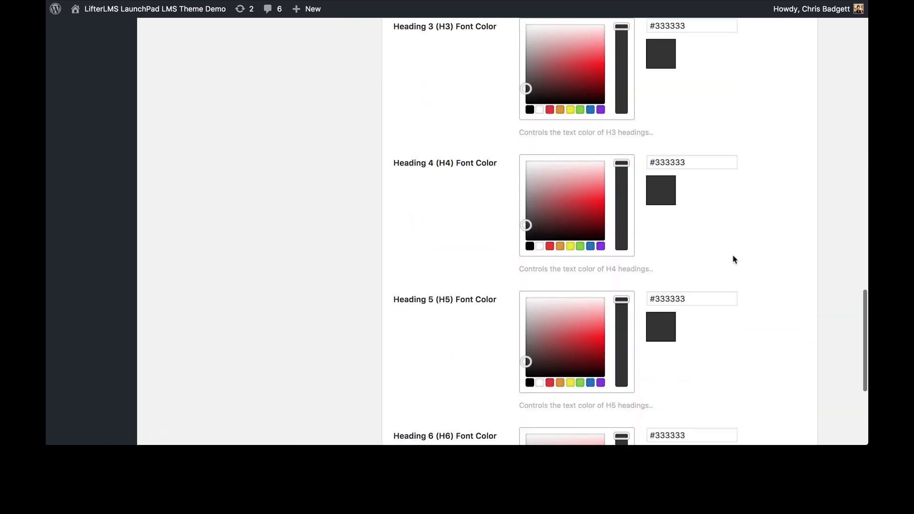
pyautogui.scroll(20, 734, 260)
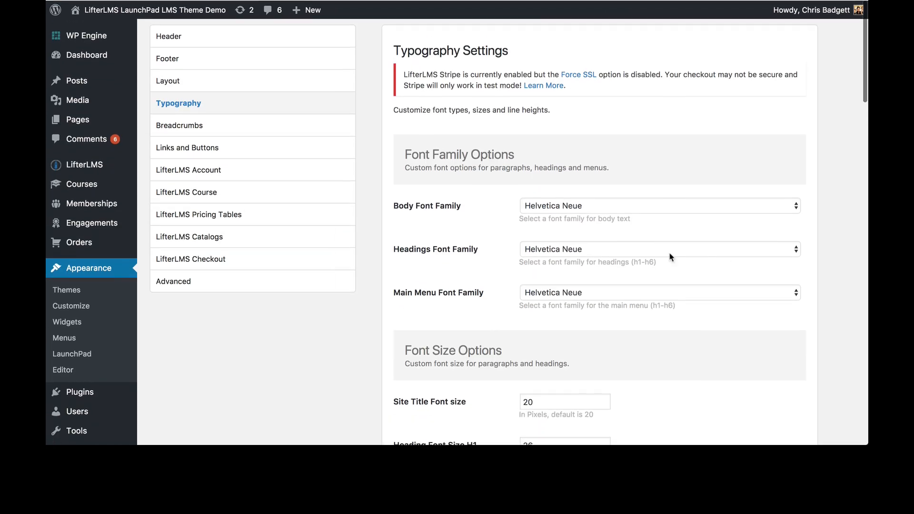
pyautogui.scroll(-12, 310, 242)
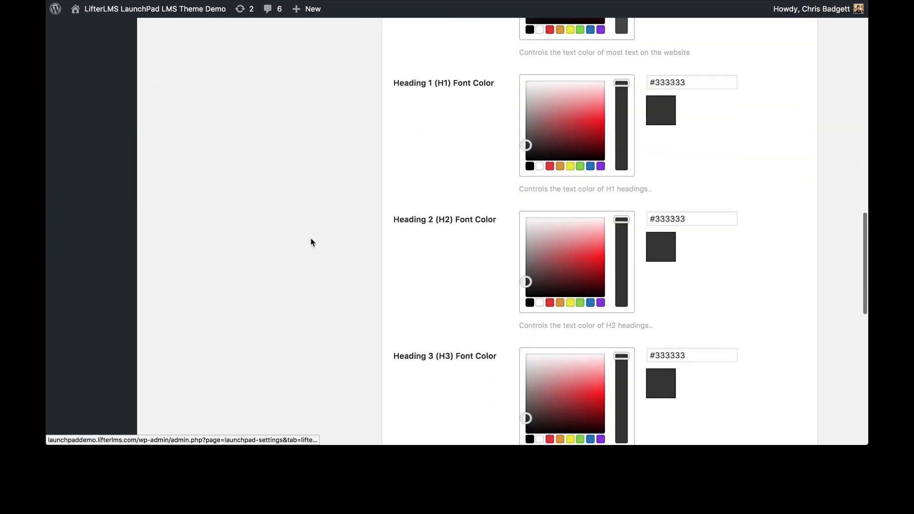
pyautogui.scroll(4, 312, 243)
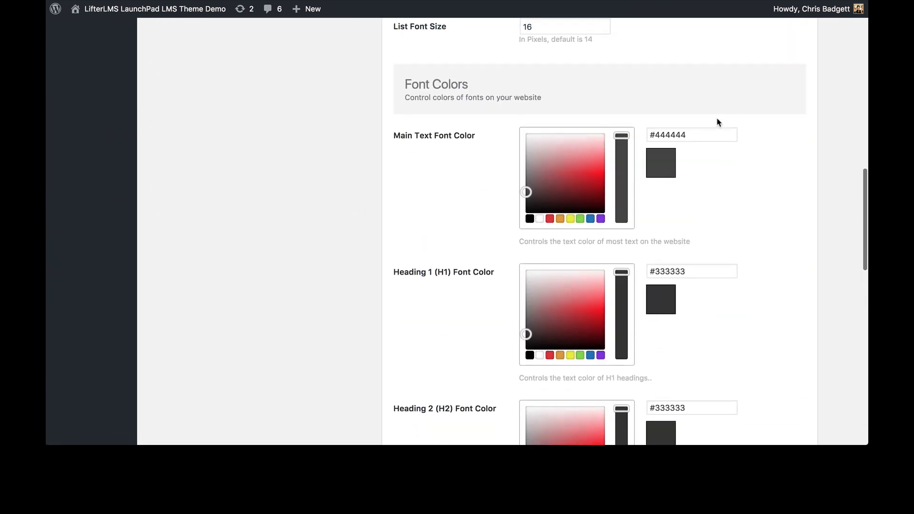
# - Open the Breadcrumbs settings, enable breadcrumbs across the entire site and save the changes
pyautogui.scroll(10, 718, 122)
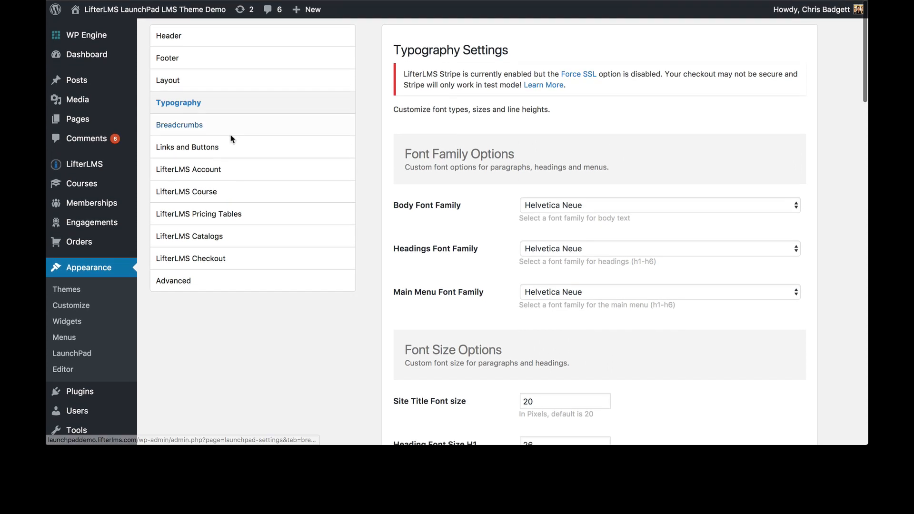
pyautogui.click(206, 130)
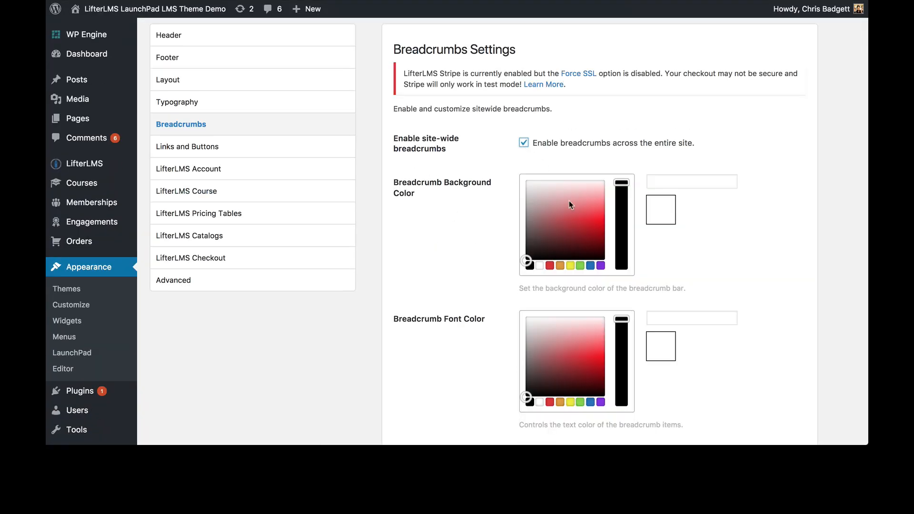
pyautogui.scroll(-10, 569, 201)
pyautogui.click(487, 375)
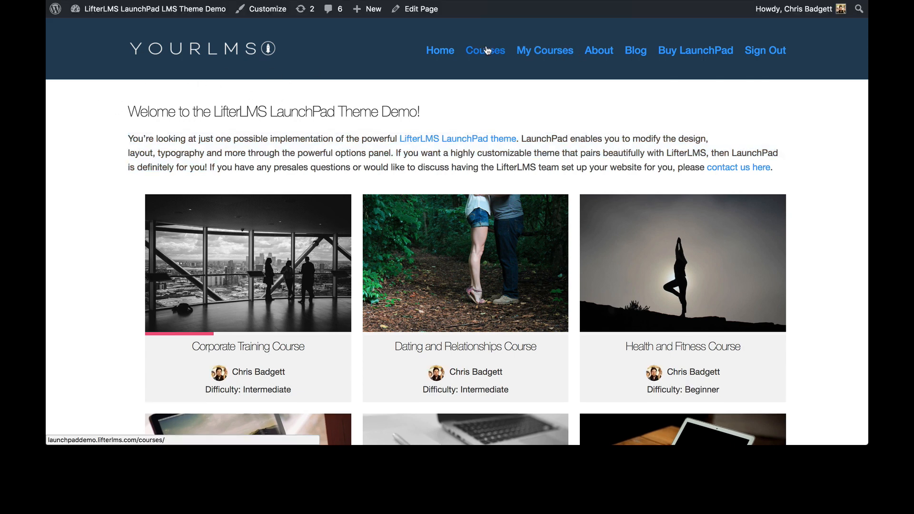
# - Open the Courses page on the demo site and highlight the breadcrumb text above the page title
pyautogui.click(582, 48)
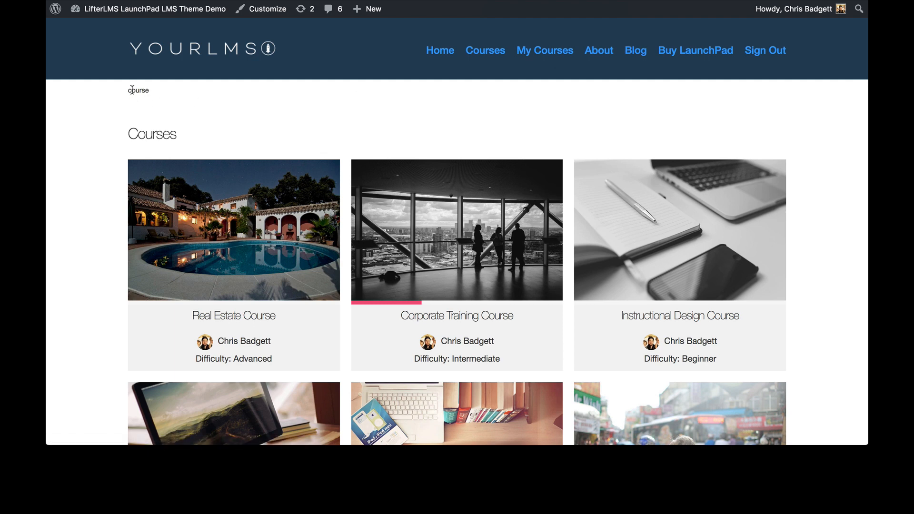
pyautogui.moveTo(135, 90)
pyautogui.mouseDown()
pyautogui.moveTo(154, 92)
pyautogui.moveTo(138, 88)
pyautogui.mouseUp()
pyautogui.moveTo(190, 95); pyautogui.dragTo(96, 90)
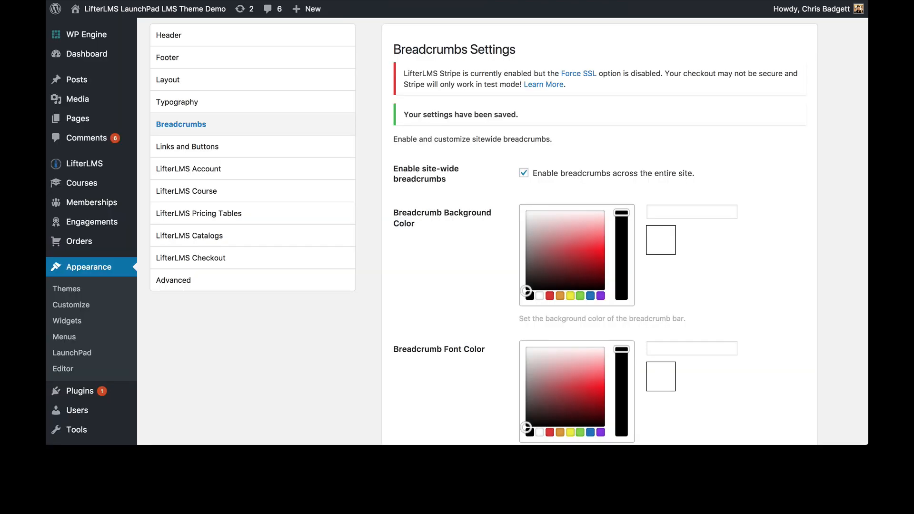
# - Disable breadcrumbs across the entire site and review the breadcrumb font, current page and separator color settings
pyautogui.click(523, 174)
pyautogui.scroll(-2, 495, 205)
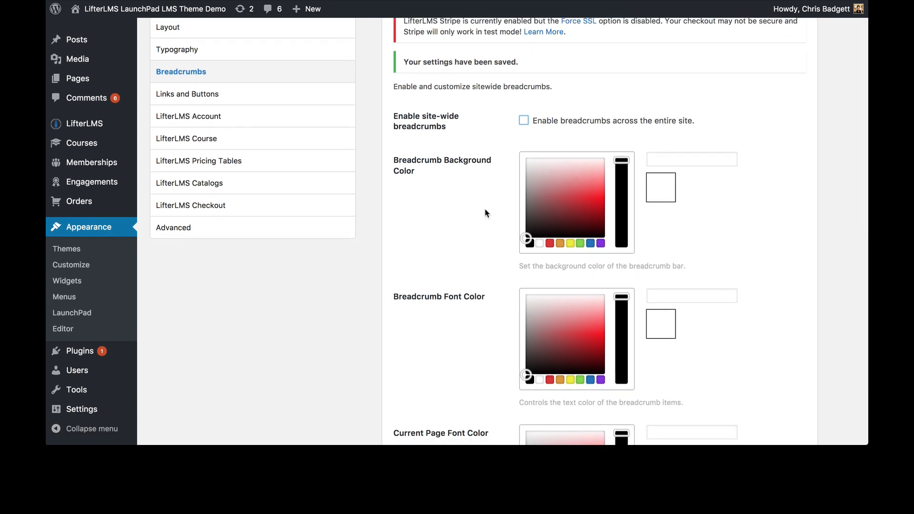
pyautogui.scroll(-8, 486, 213)
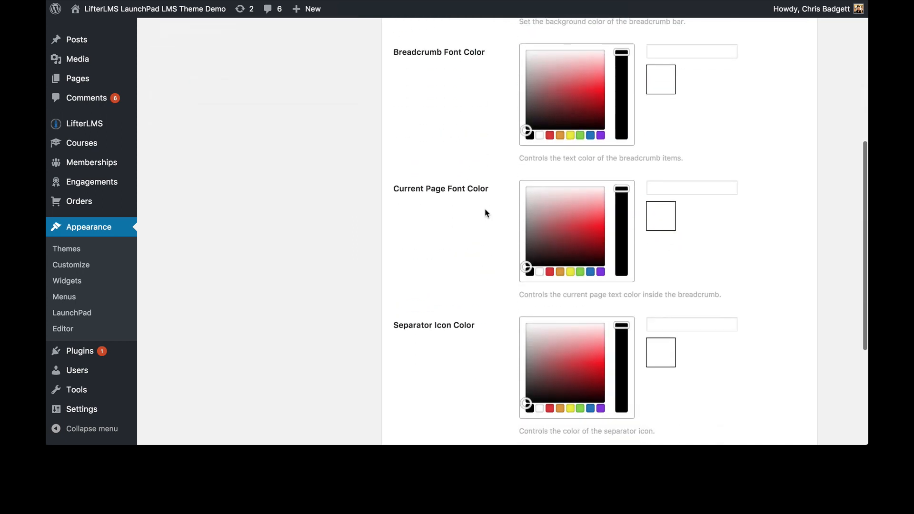
pyautogui.scroll(-2, 485, 213)
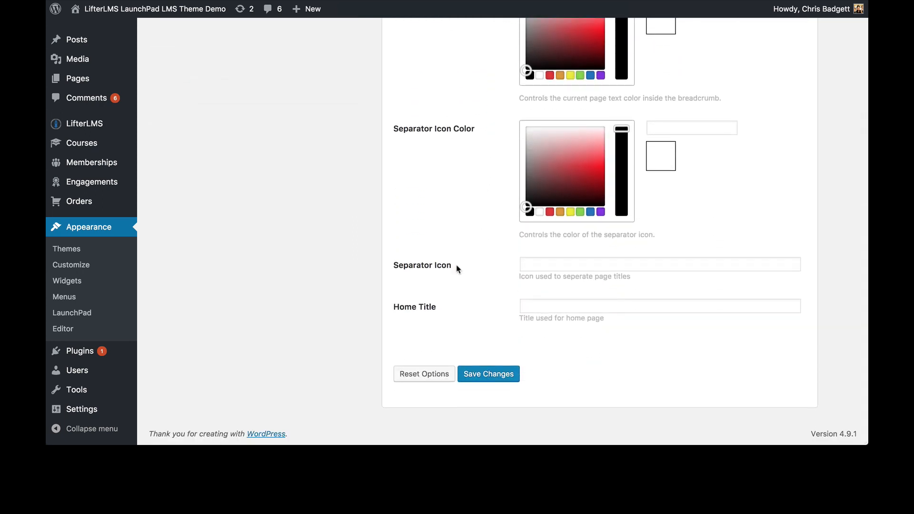
# - Set the breadcrumb Separator Icon to "-", leave the Home Title empty and save the Breadcrumbs settings
pyautogui.click(525, 267)
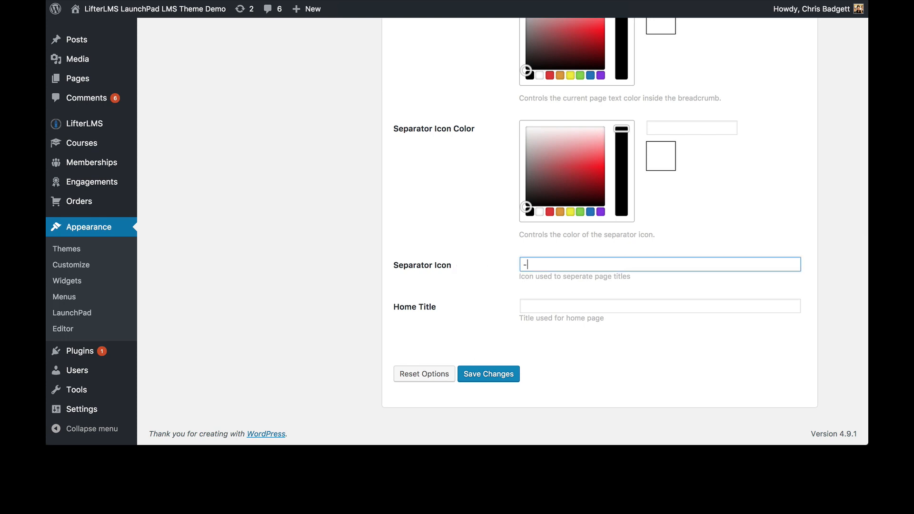
pyautogui.click(555, 311)
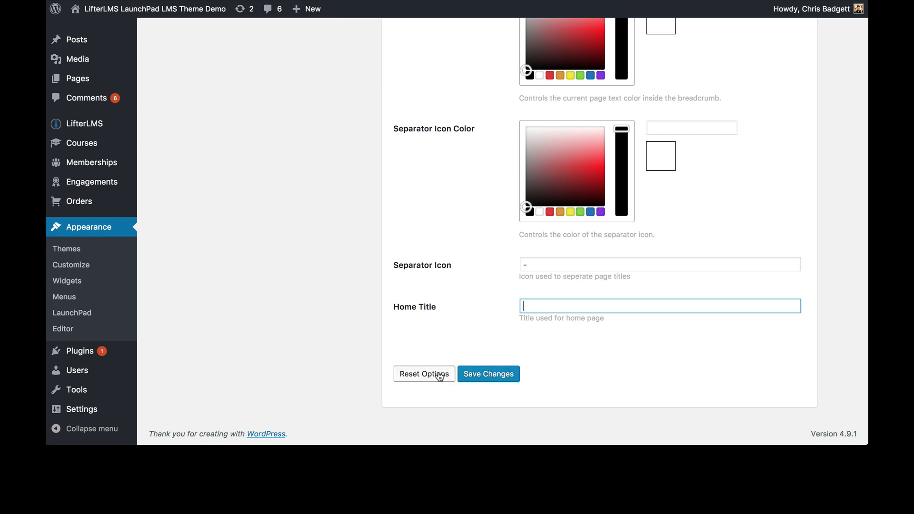
pyautogui.scroll(10, 528, 355)
pyautogui.scroll(-5, 527, 354)
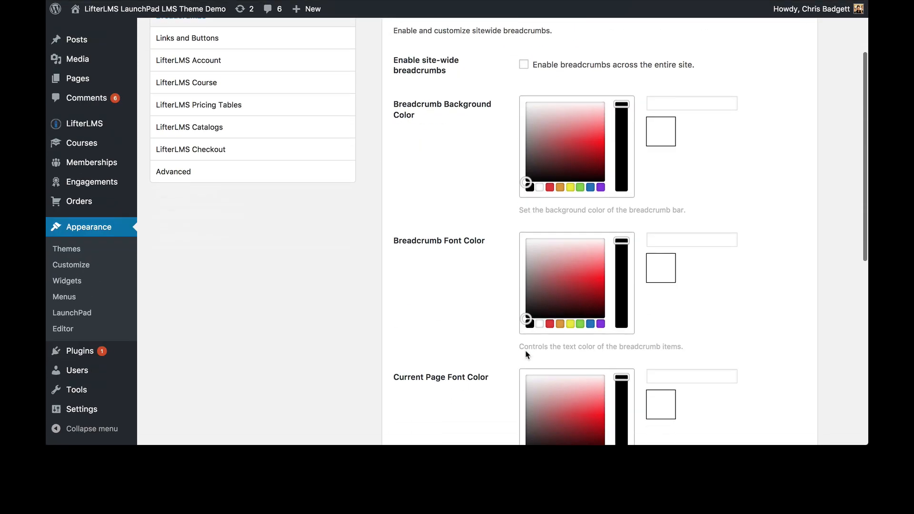
pyautogui.scroll(-5, 527, 355)
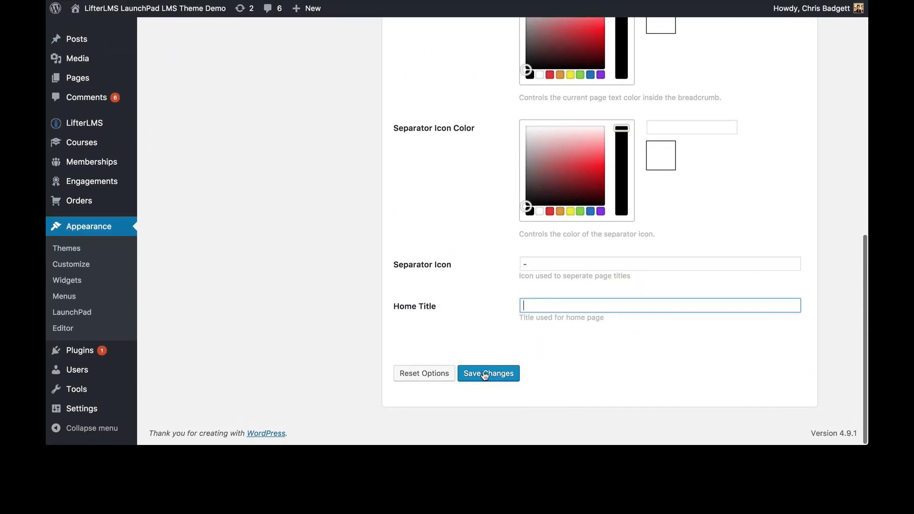
pyautogui.click(486, 375)
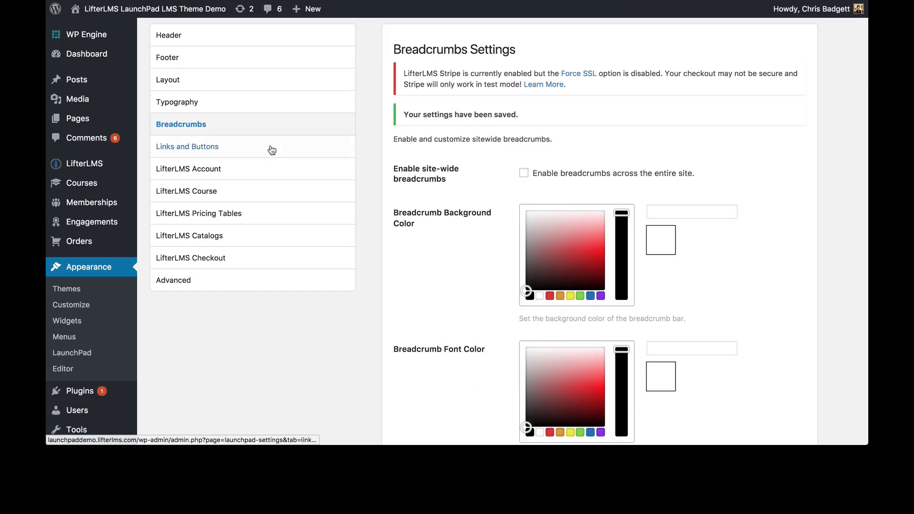
# - Open the Links and Buttons settings, expand Link Styling and examine the primary link and hover colors
pyautogui.click(227, 150)
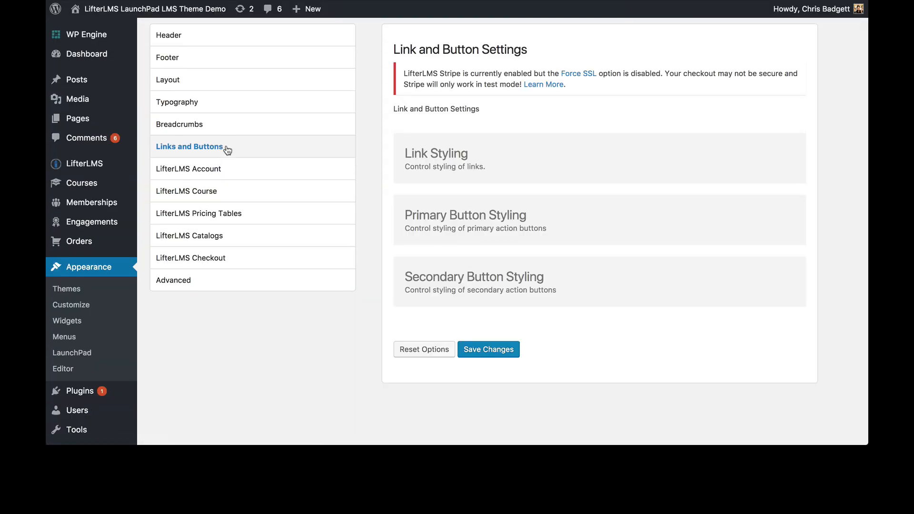
pyautogui.click(452, 178)
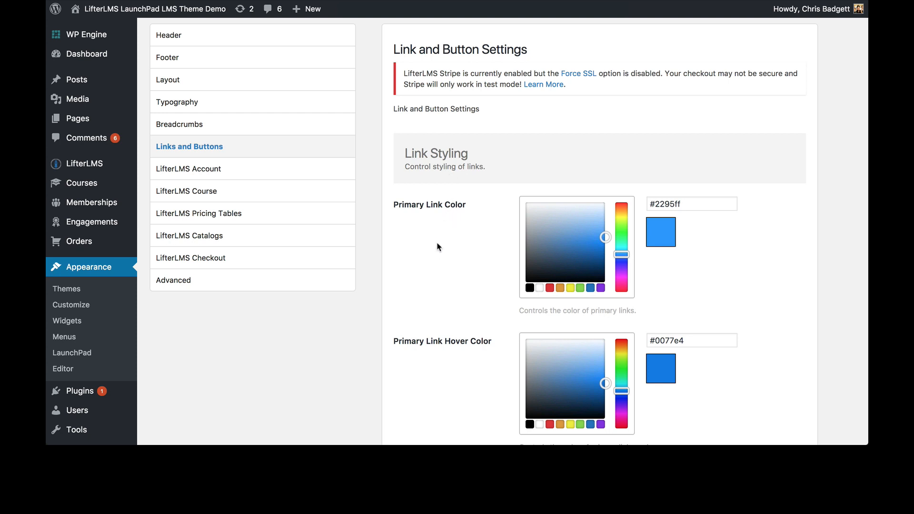
pyautogui.scroll(-4, 438, 246)
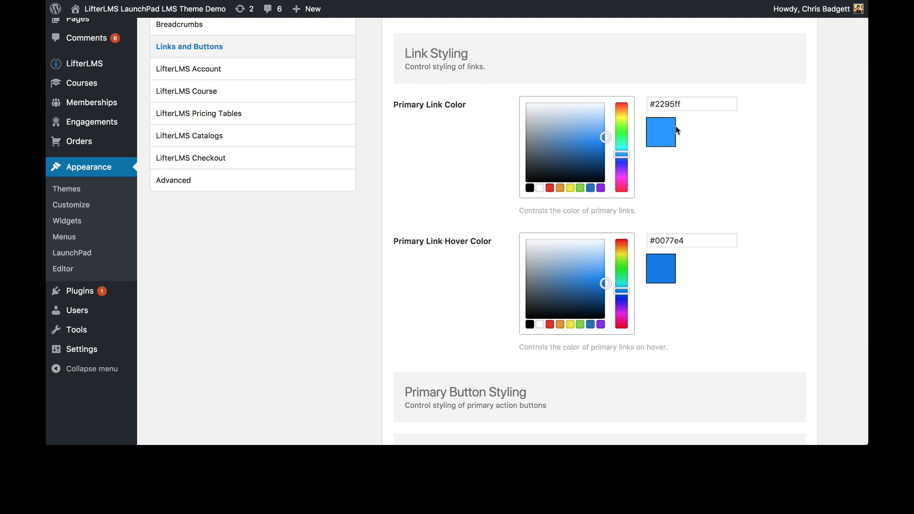
pyautogui.scroll(-2, 669, 308)
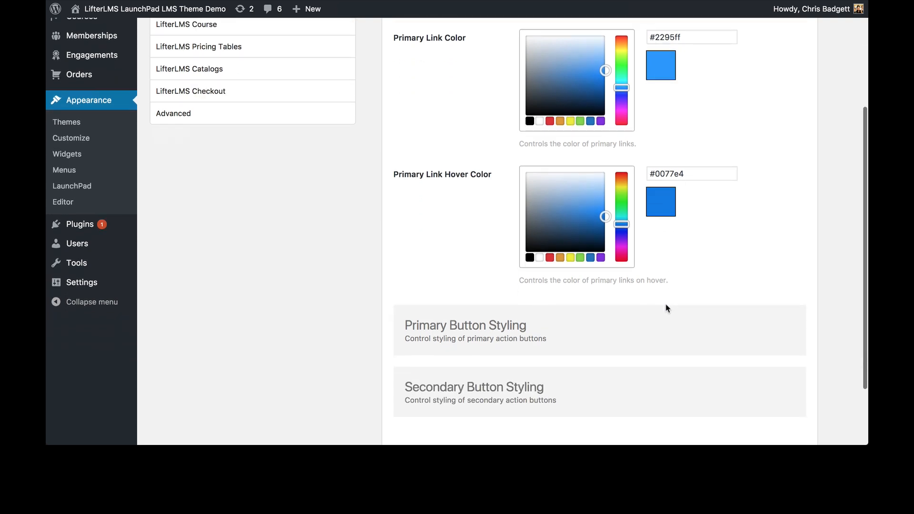
# - Expand Primary Button Styling and examine the background, font, border and hover colors and the padding settings
pyautogui.click(634, 327)
pyautogui.scroll(-5, 637, 324)
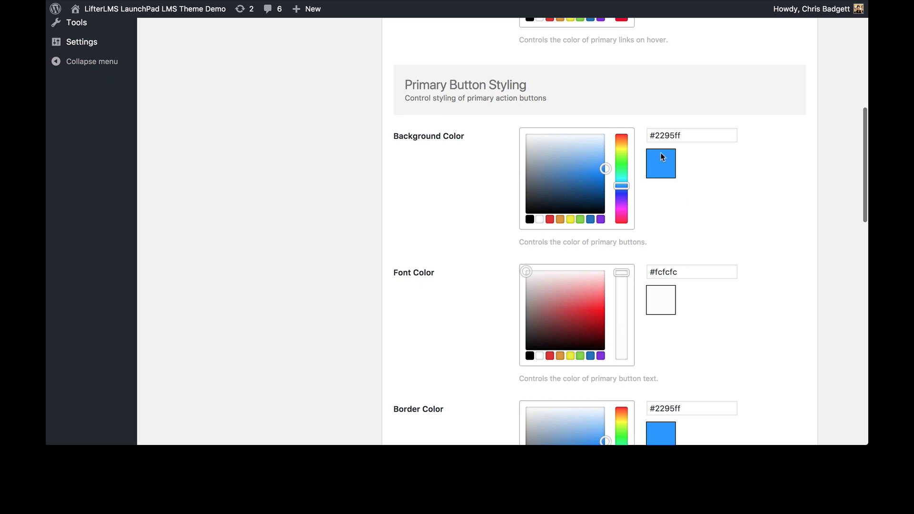
pyautogui.scroll(-1, 707, 314)
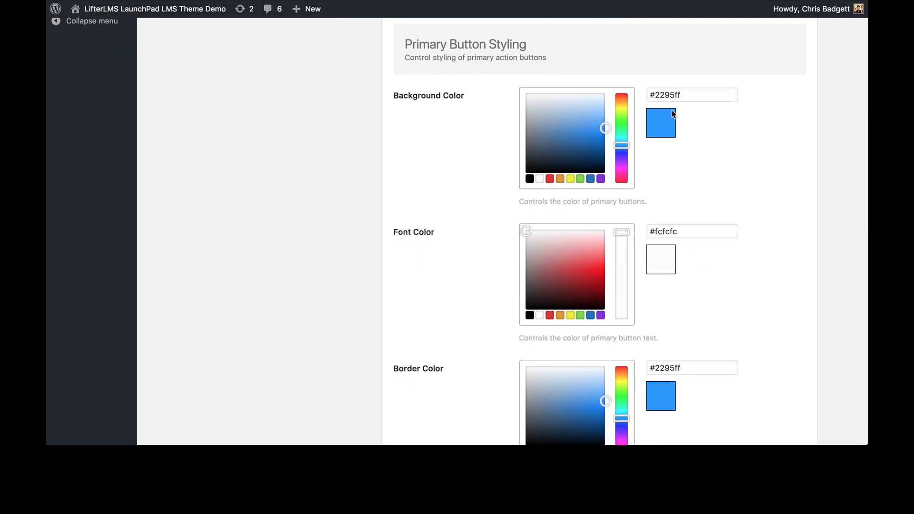
pyautogui.scroll(-9, 664, 286)
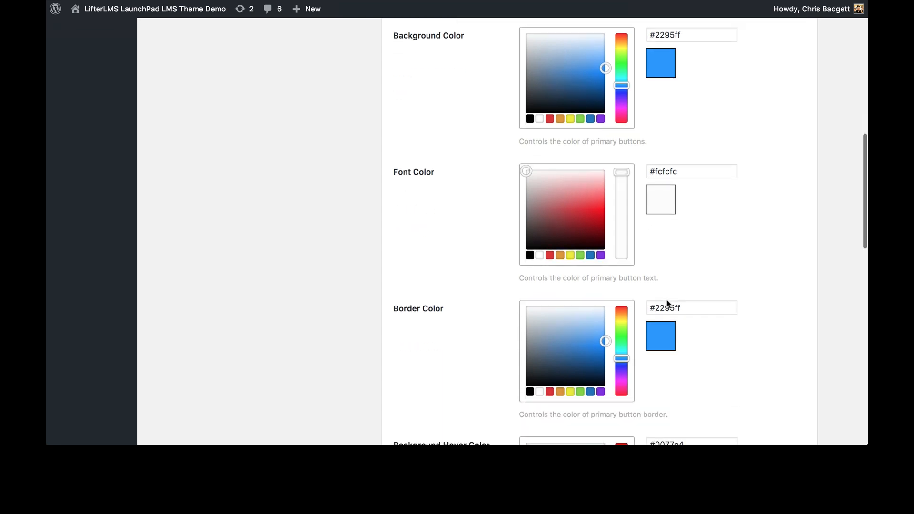
pyautogui.scroll(-1, 666, 290)
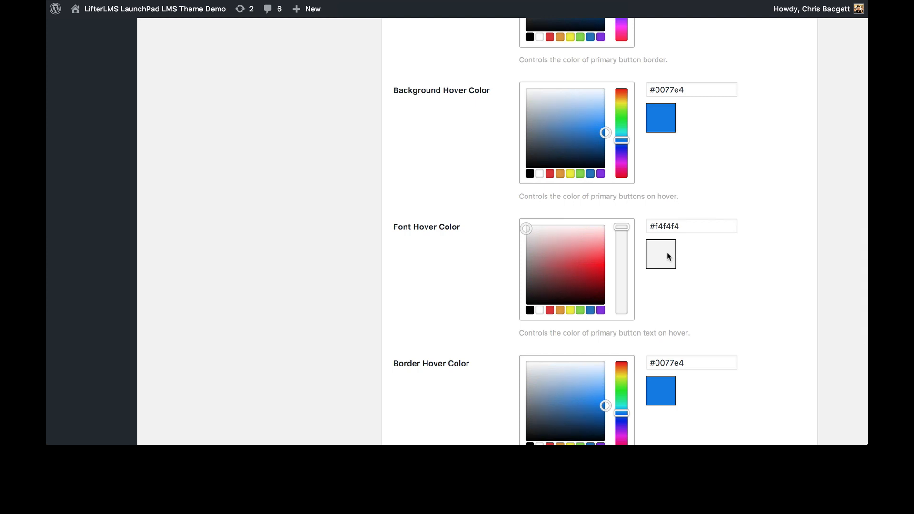
pyautogui.scroll(-7, 684, 299)
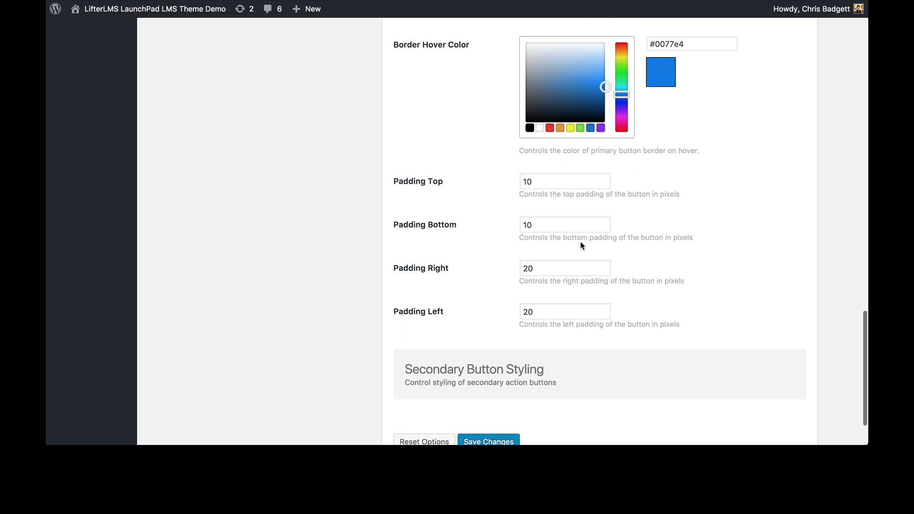
pyautogui.scroll(-2, 595, 261)
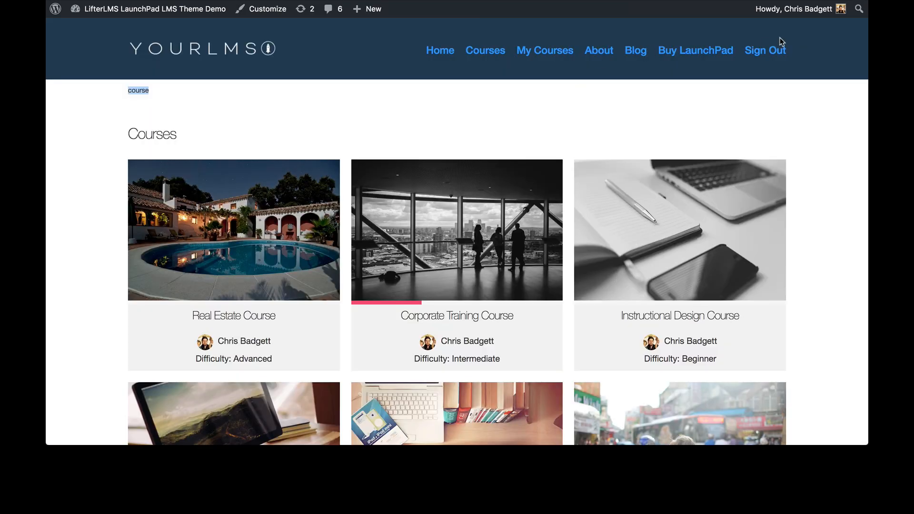
# - View the My Courses page on the demo site, open the Corporate Training Course and examine its Continue button
pyautogui.click(556, 55)
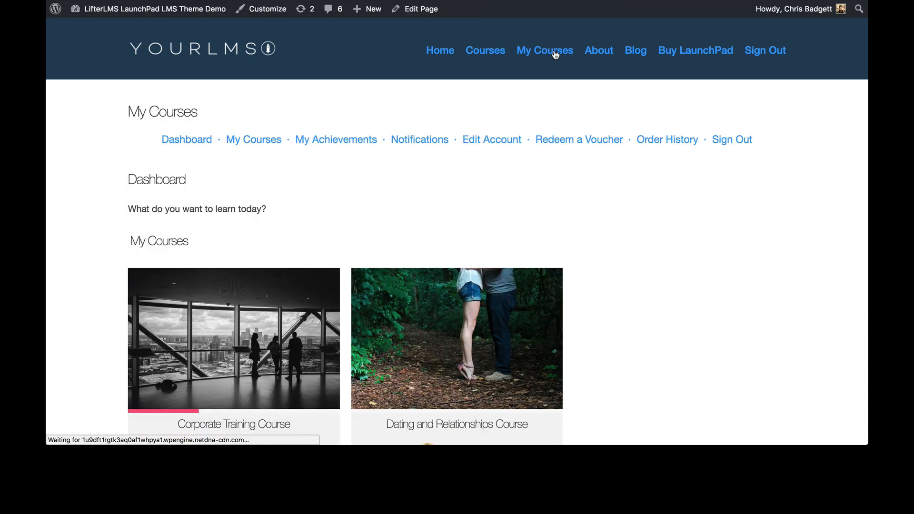
pyautogui.scroll(-10, 555, 55)
pyautogui.scroll(6, 555, 55)
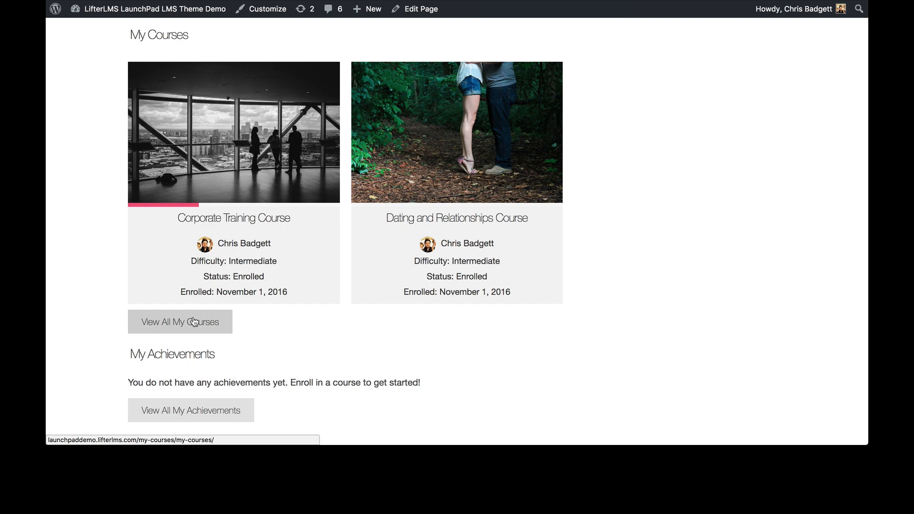
pyautogui.click(253, 231)
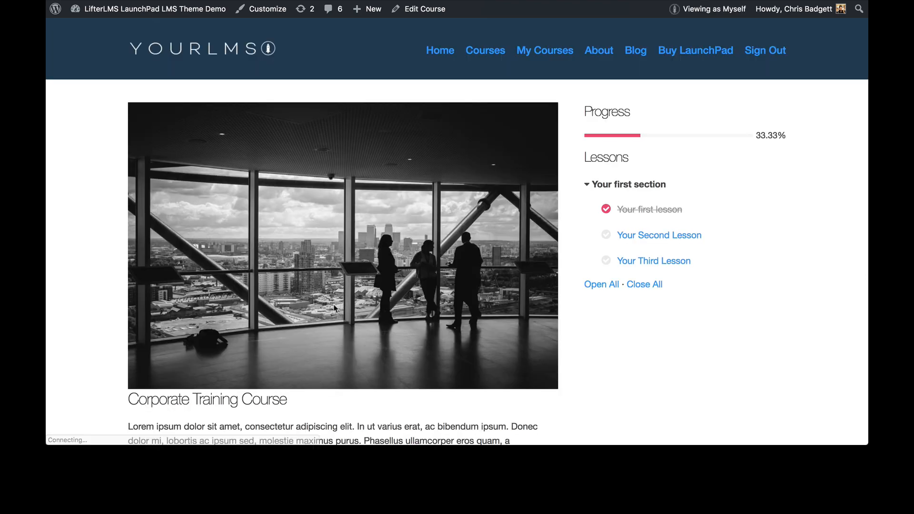
pyautogui.scroll(-10, 335, 310)
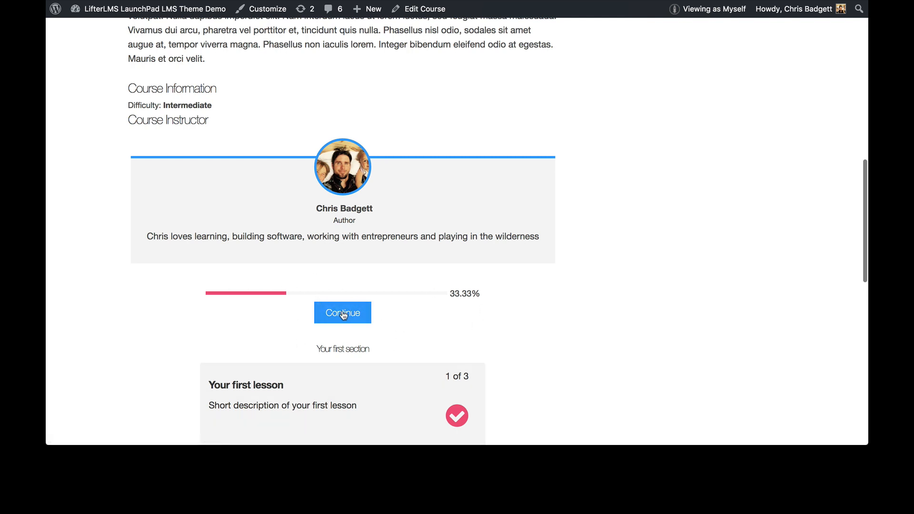
pyautogui.scroll(1, 379, 178)
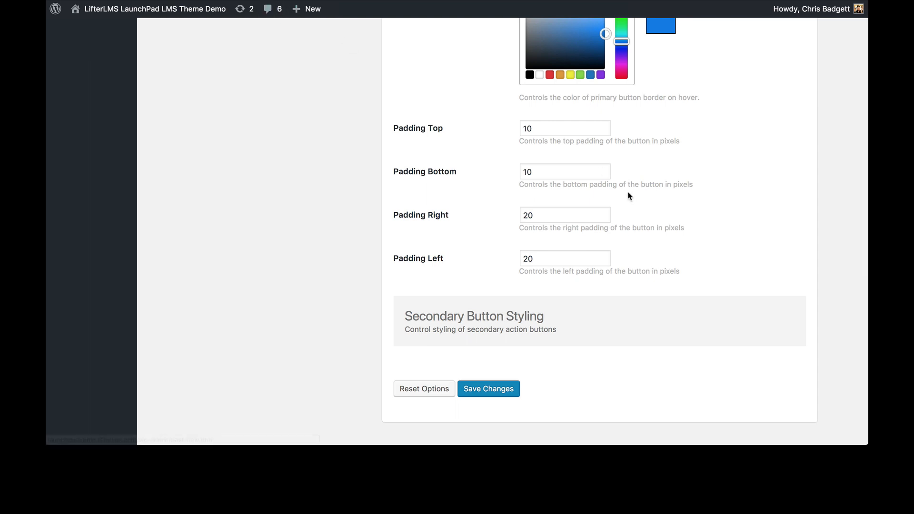
# - Review the primary link hover color and the primary button's background, font, border, hover and padding settings
pyautogui.scroll(3, 626, 194)
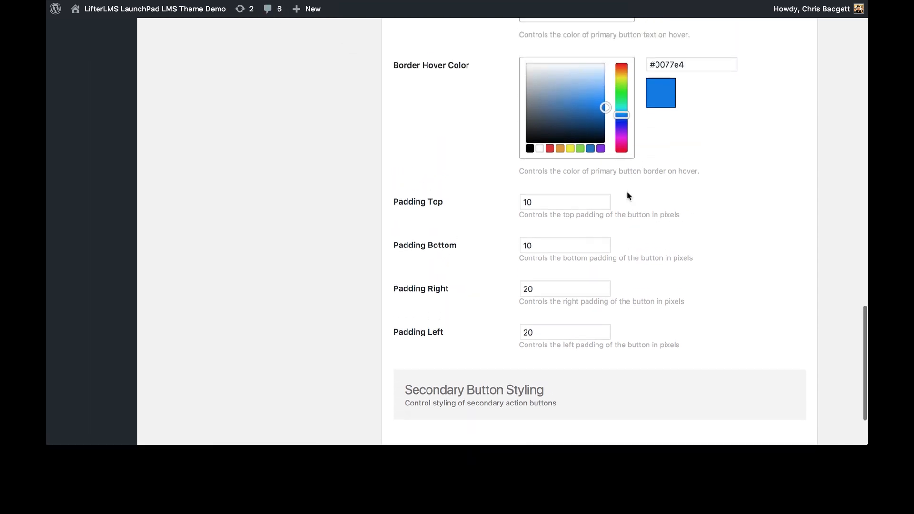
pyautogui.scroll(2, 627, 196)
pyautogui.scroll(8, 628, 195)
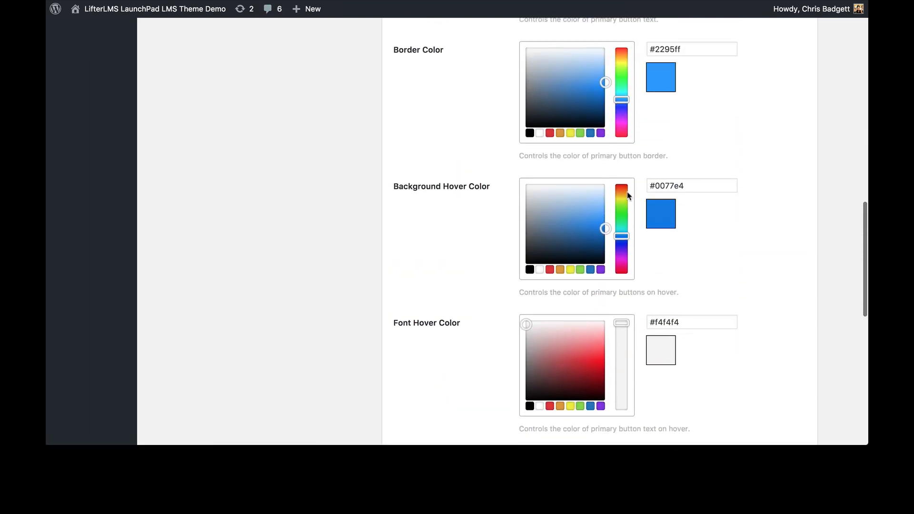
pyautogui.scroll(10, 628, 195)
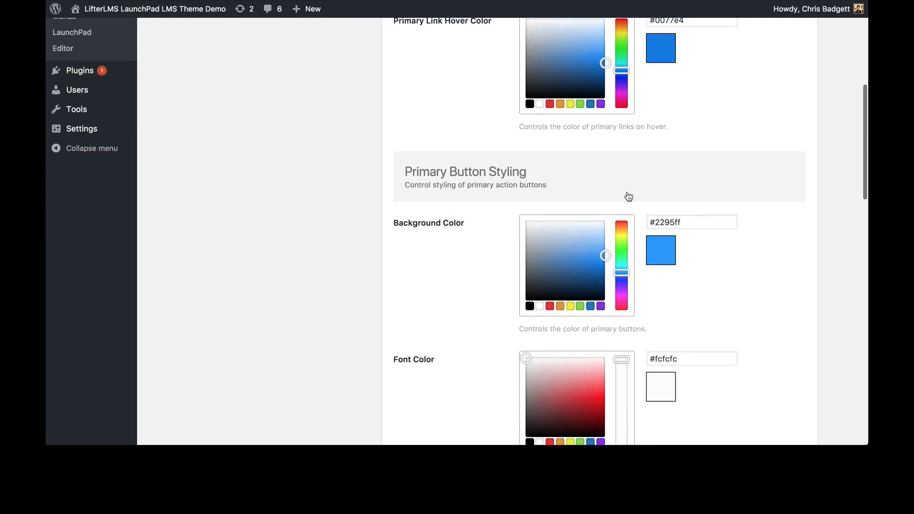
pyautogui.scroll(7, 628, 196)
pyautogui.scroll(-7, 629, 197)
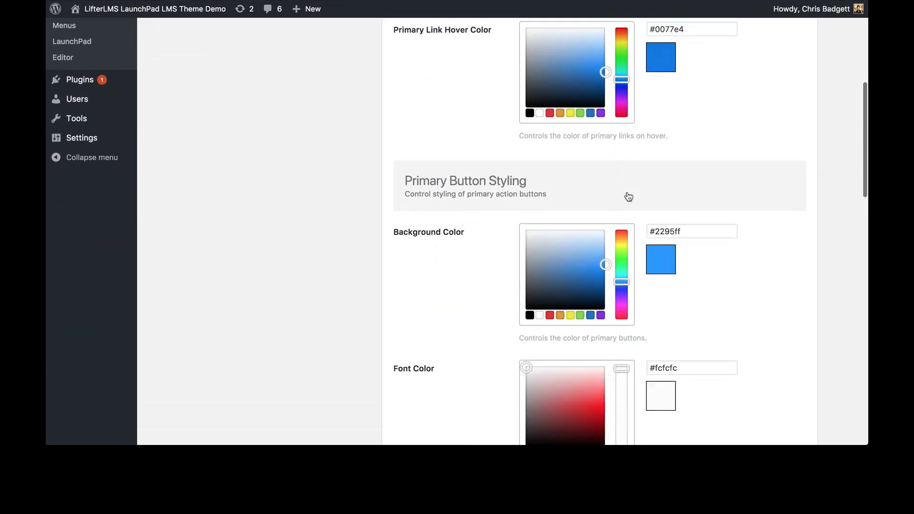
pyautogui.scroll(-12, 628, 196)
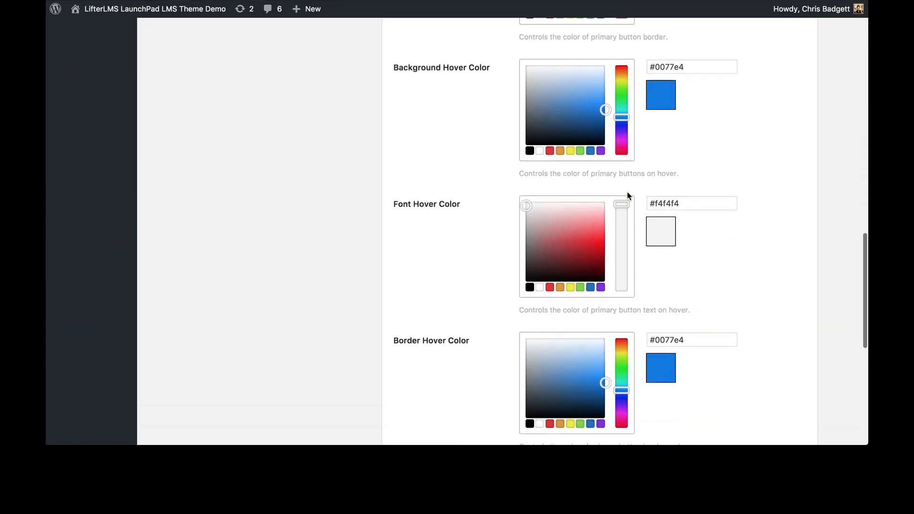
pyautogui.scroll(-8, 627, 195)
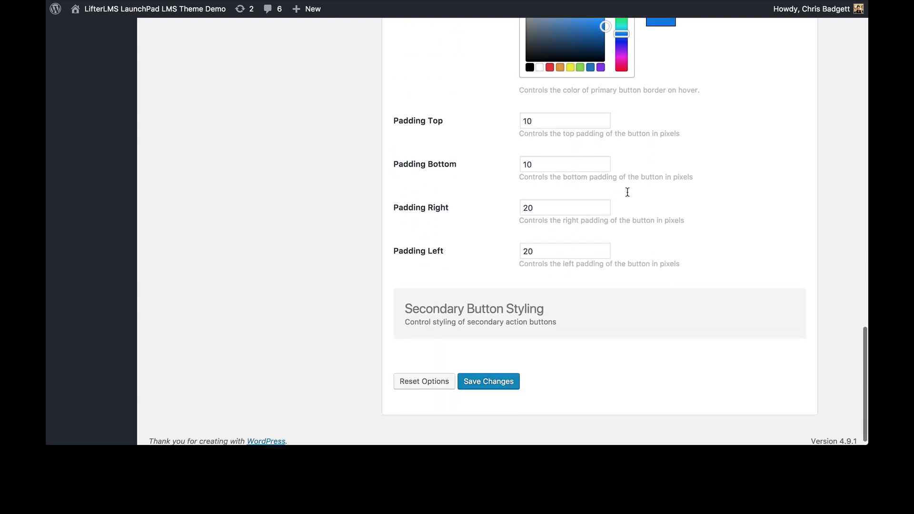
# - Expand Secondary Button Styling, examine its color settings and check the secondary buttons on the demo site's My Courses page
pyautogui.scroll(-6, 510, 318)
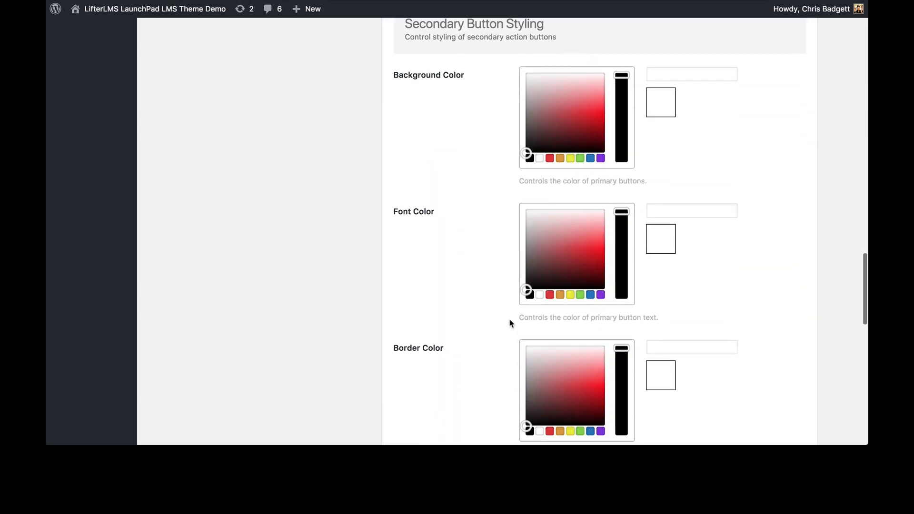
pyautogui.scroll(-3, 510, 323)
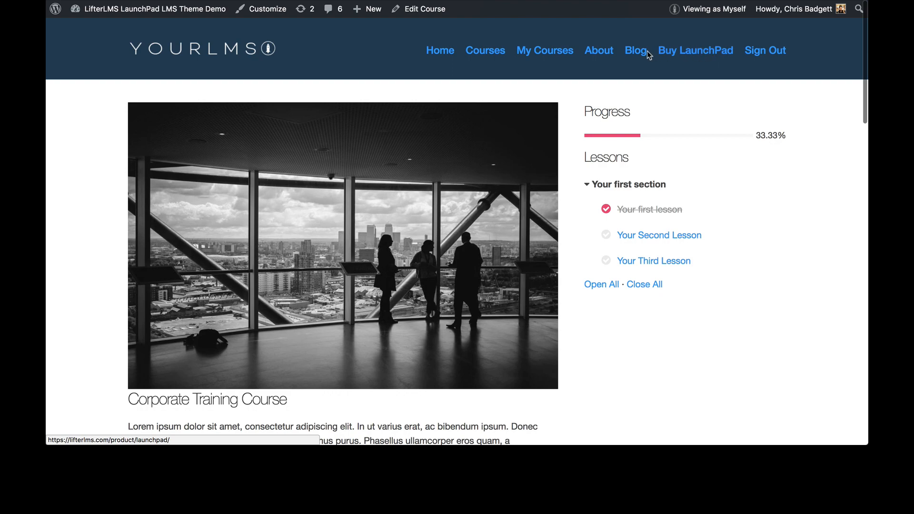
pyautogui.click(549, 57)
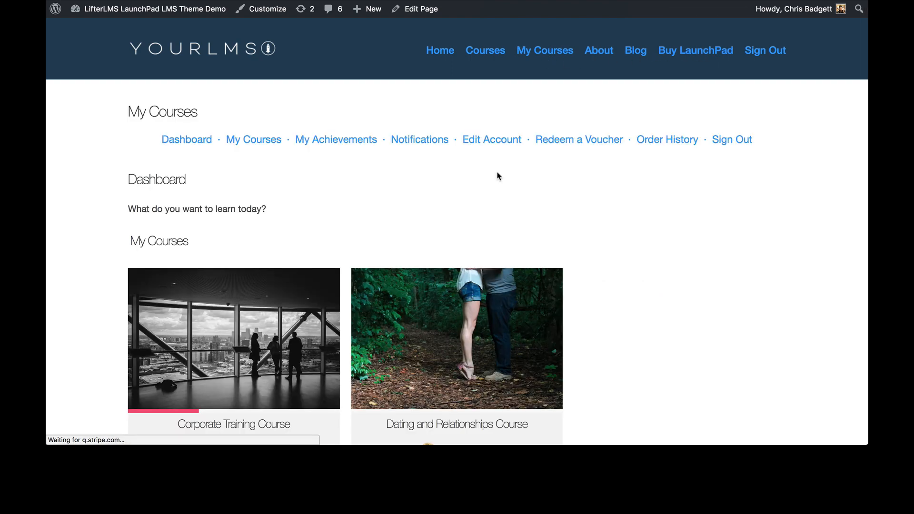
pyautogui.scroll(-7, 496, 176)
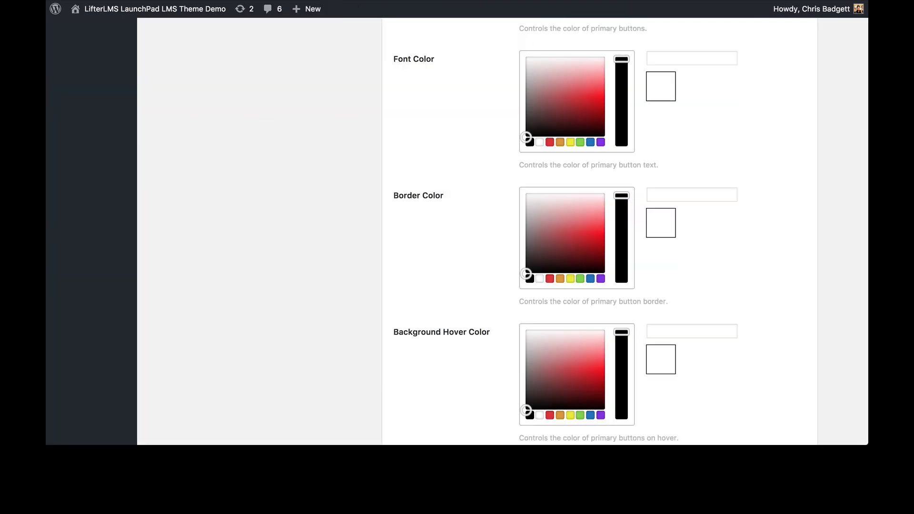
pyautogui.scroll(-10, 343, 188)
pyautogui.scroll(15, 343, 189)
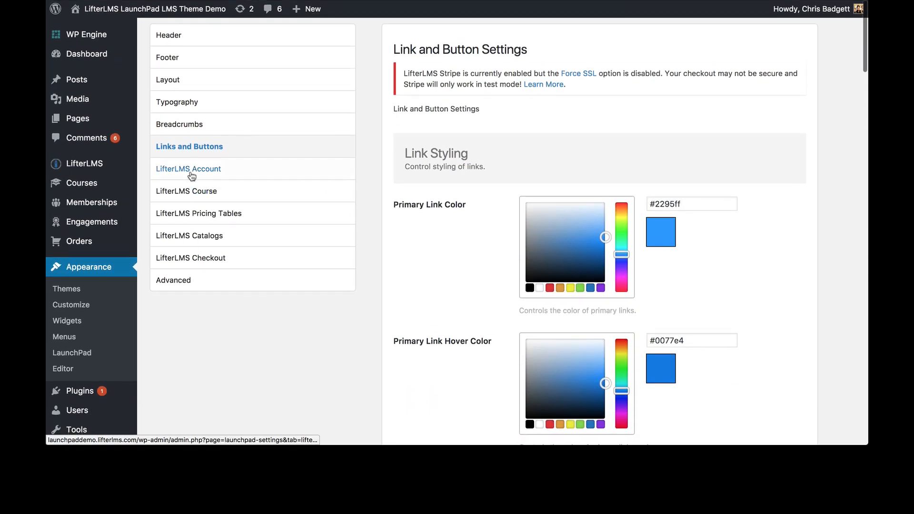
# - Open the LifterLMS Account settings, check the student dashboard on the demo site and expand Login & Registration
pyautogui.click(261, 103)
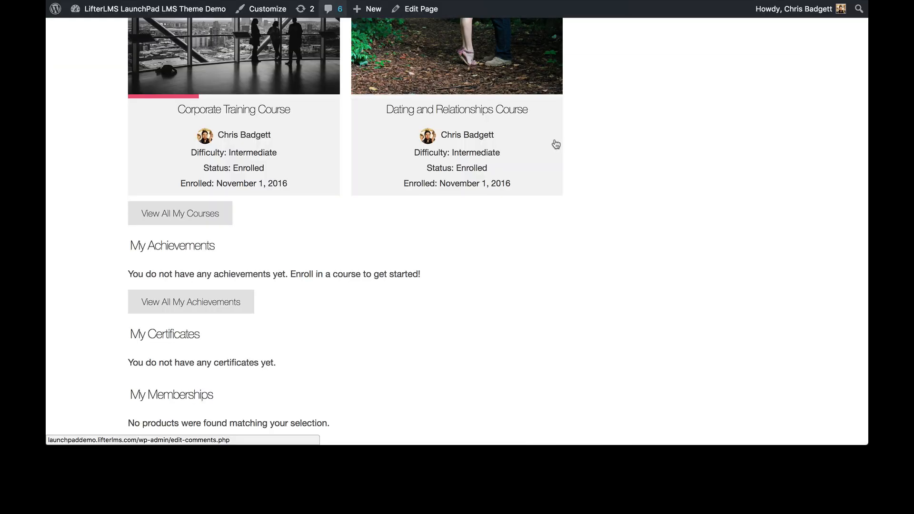
pyautogui.scroll(7, 552, 143)
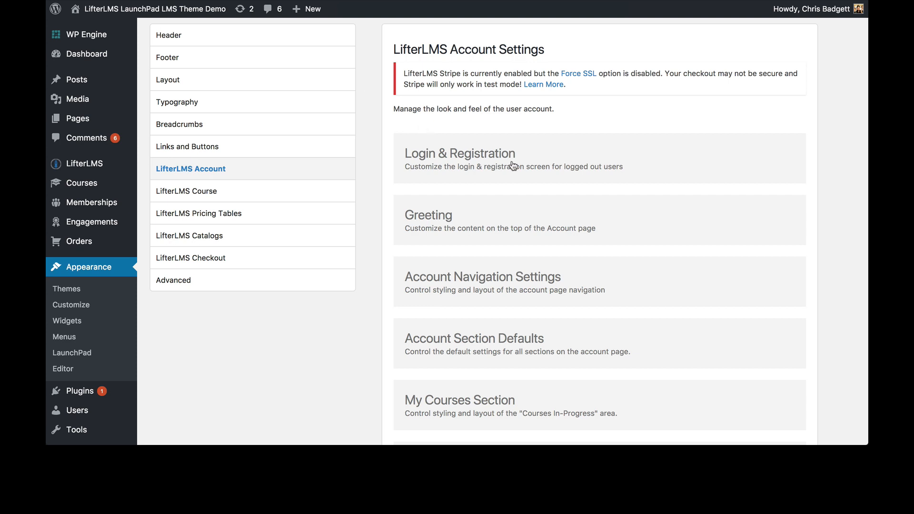
pyautogui.click(512, 165)
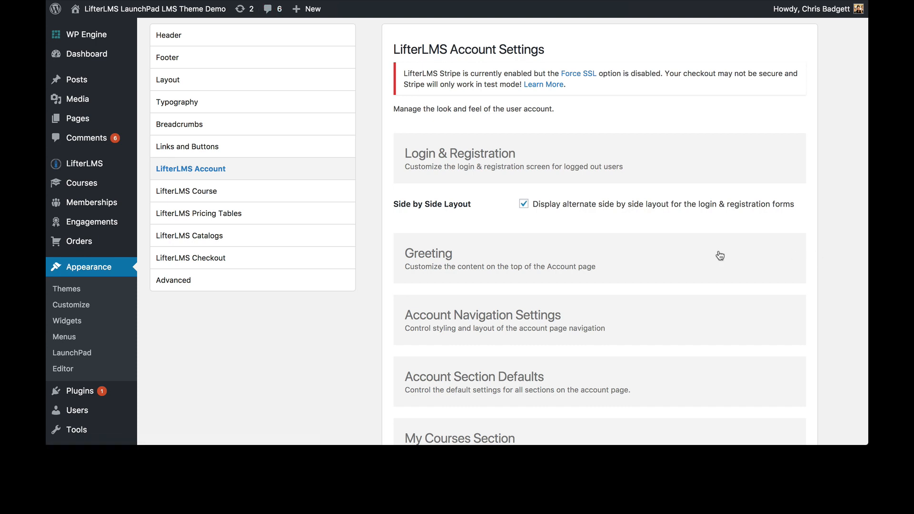
# - Expand the Greeting settings and locate the dashboard greeting text on the demo site's My Courses page
pyautogui.click(572, 267)
pyautogui.scroll(-1, 573, 267)
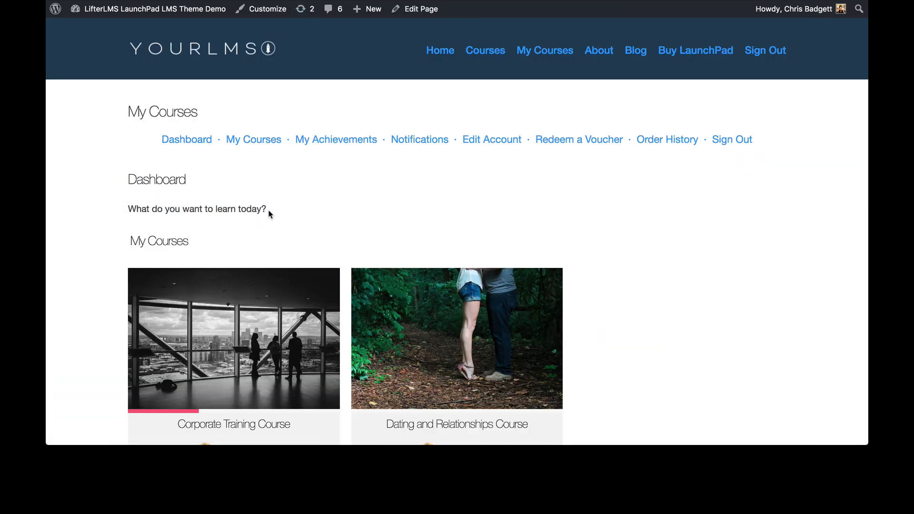
pyautogui.moveTo(267, 210); pyautogui.dragTo(120, 214)
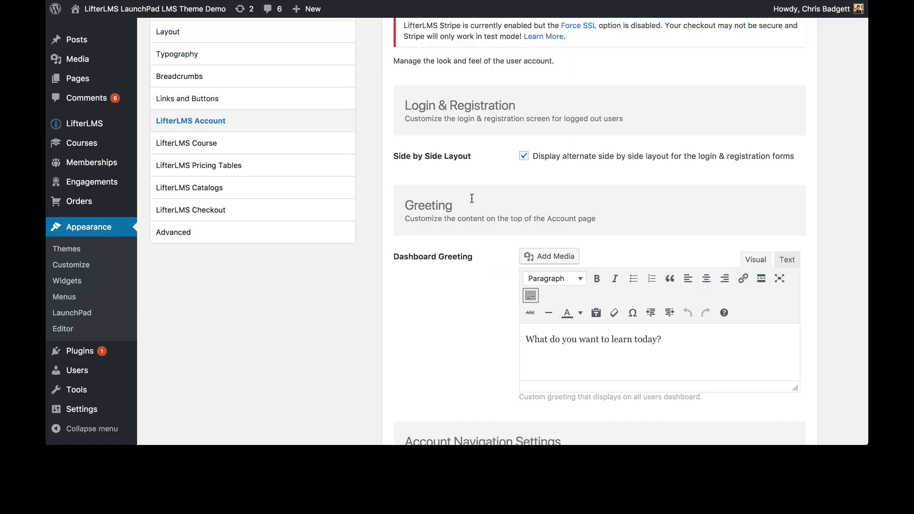
# - Expand Account Navigation Settings and examine the navigation alignment, margin, padding, font and border options
pyautogui.scroll(-5, 572, 266)
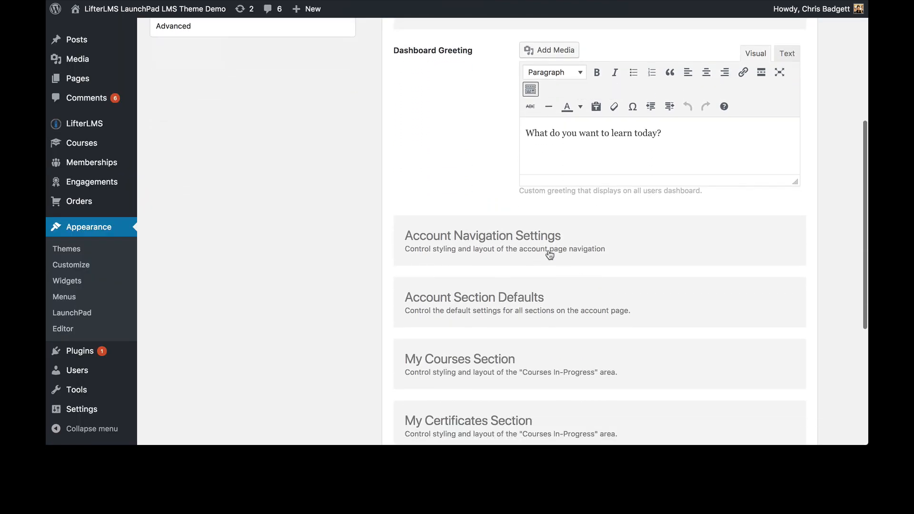
pyautogui.click(550, 255)
pyautogui.scroll(-3, 548, 247)
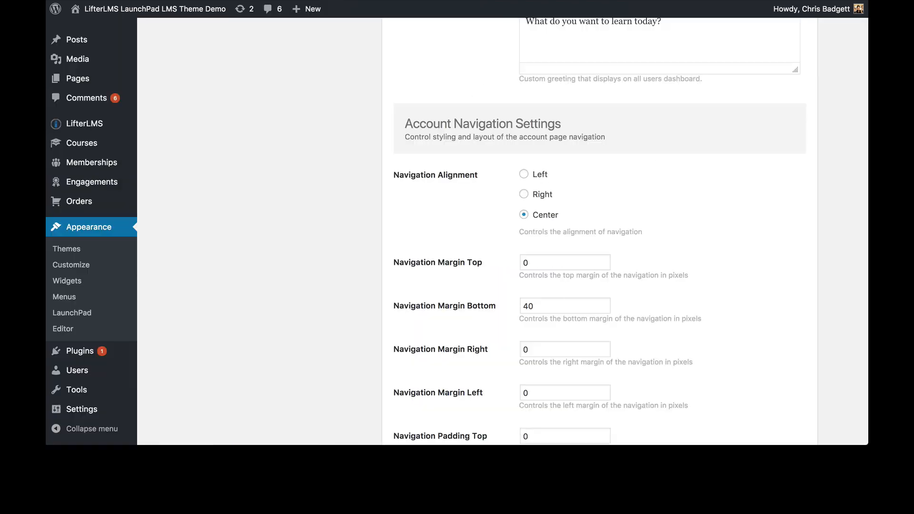
pyautogui.scroll(-3, 656, 231)
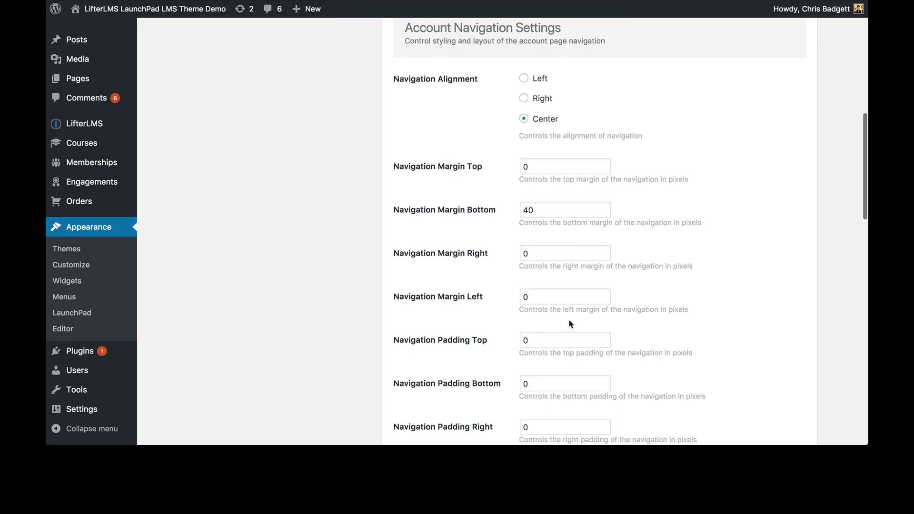
pyautogui.scroll(-2, 570, 320)
pyautogui.scroll(-5, 571, 325)
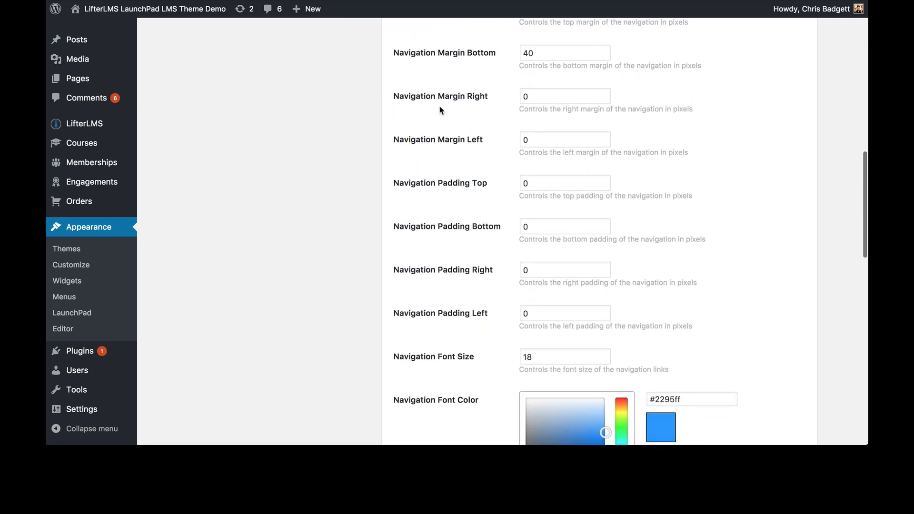
pyautogui.scroll(-3, 476, 283)
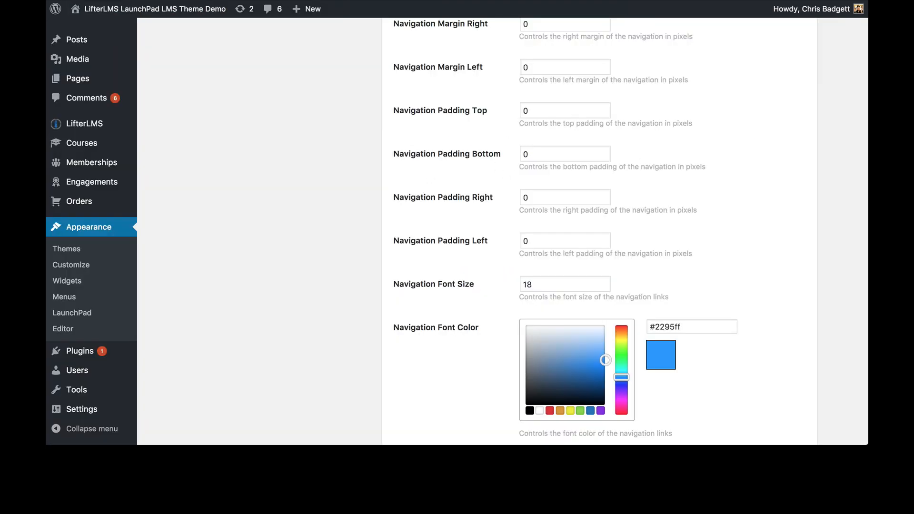
pyautogui.scroll(-5, 579, 217)
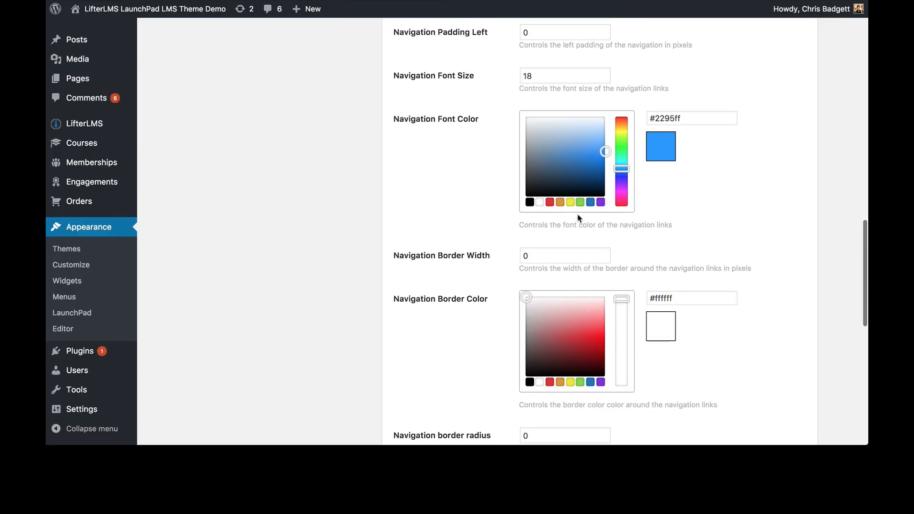
pyautogui.scroll(-3, 579, 219)
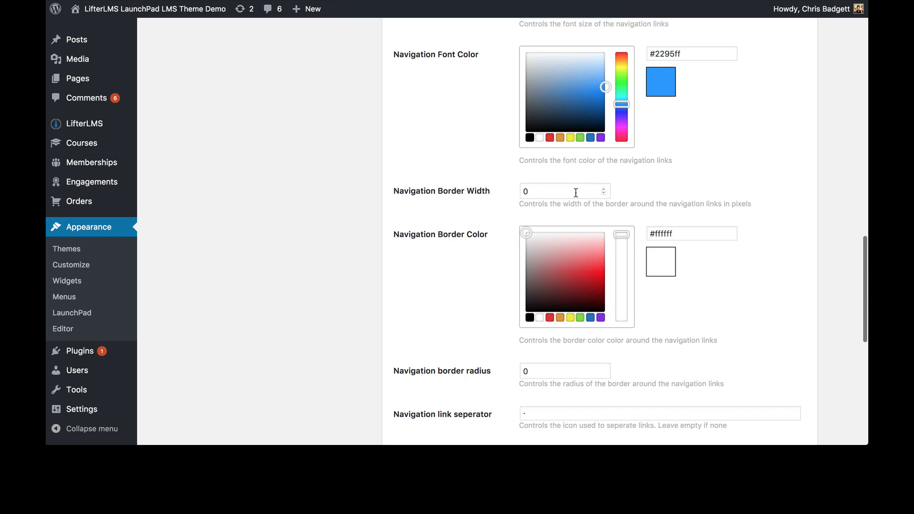
# - Inspect the navigation link separator setting and find that separator in the account navigation on the demo site
pyautogui.scroll(-4, 569, 196)
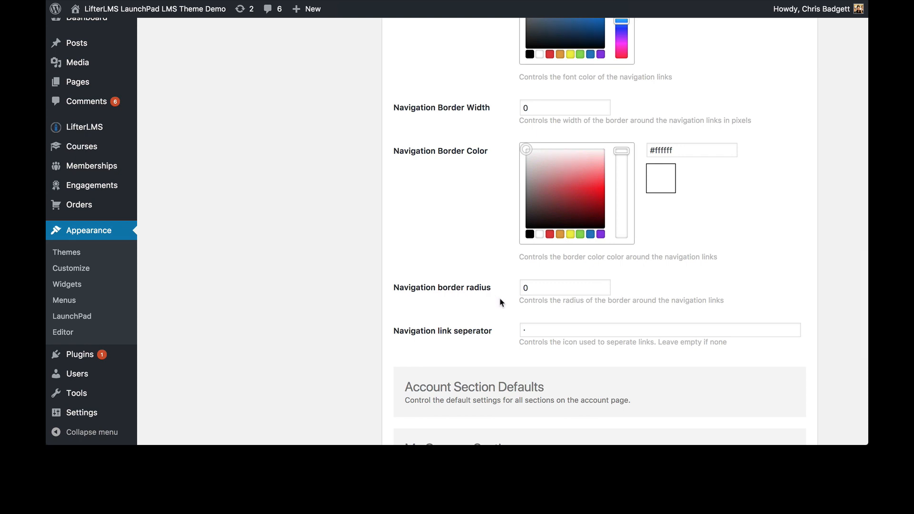
pyautogui.moveTo(538, 332); pyautogui.dragTo(516, 334)
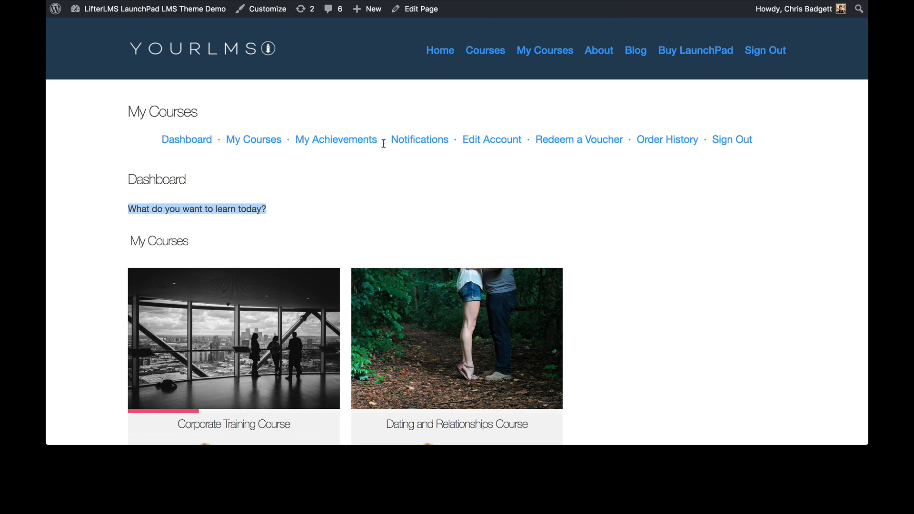
pyautogui.click(386, 139)
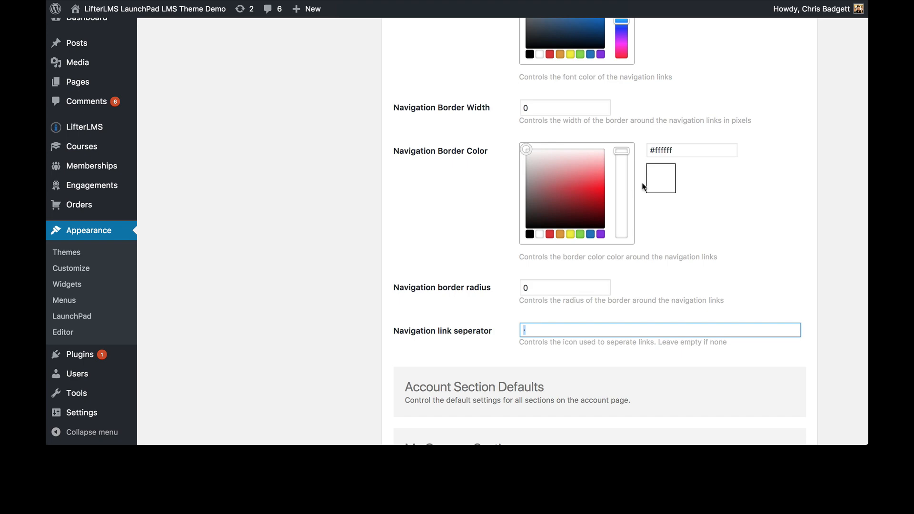
# - Expand Account Section Defaults and examine the courses, achievements, certificates and memberships sections on the demo site's My Courses page
pyautogui.scroll(-5, 642, 186)
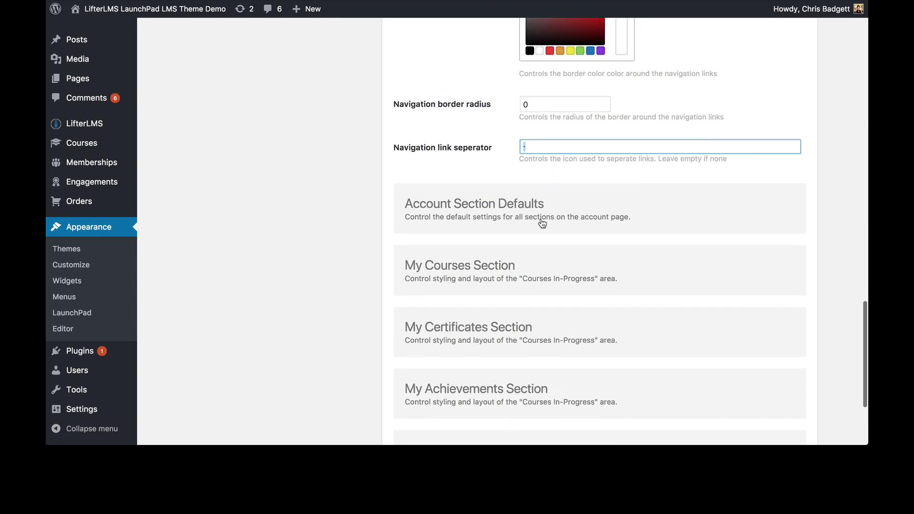
pyautogui.click(541, 225)
pyautogui.scroll(-1, 542, 222)
pyautogui.scroll(-2, 542, 223)
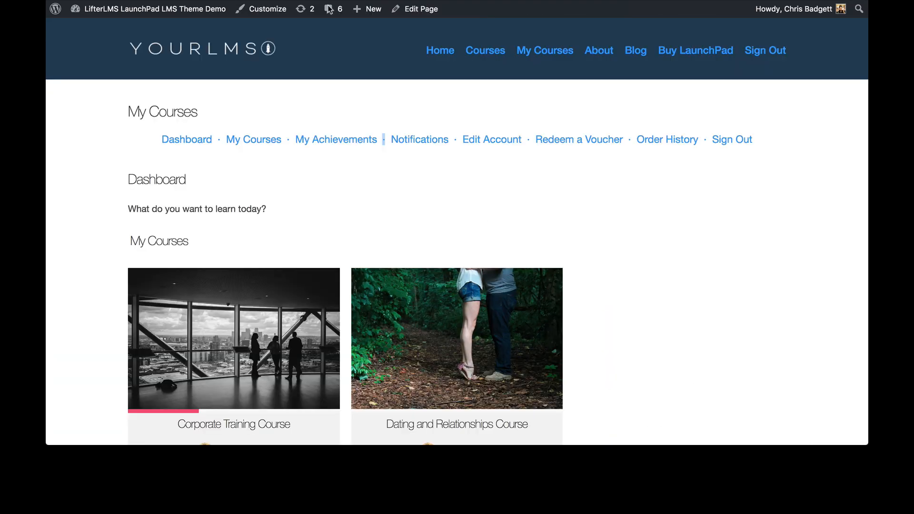
pyautogui.scroll(-5, 486, 221)
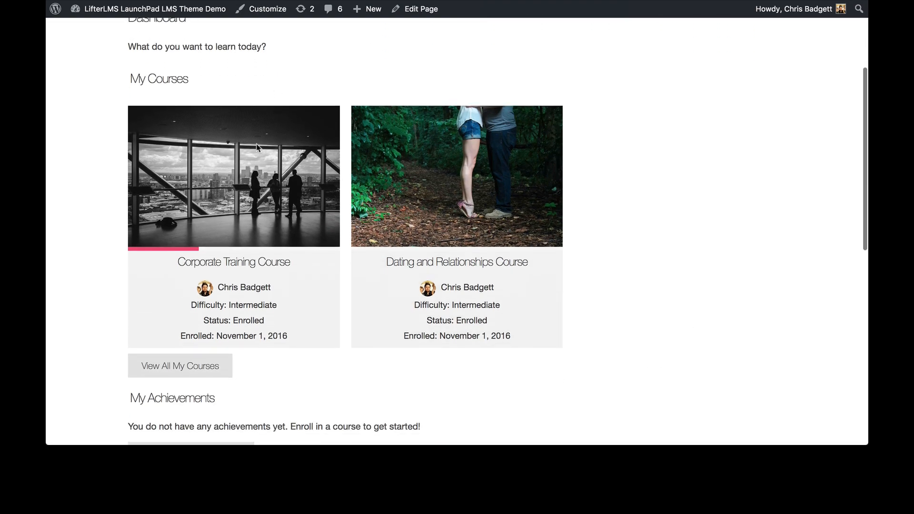
pyautogui.scroll(-4, 213, 292)
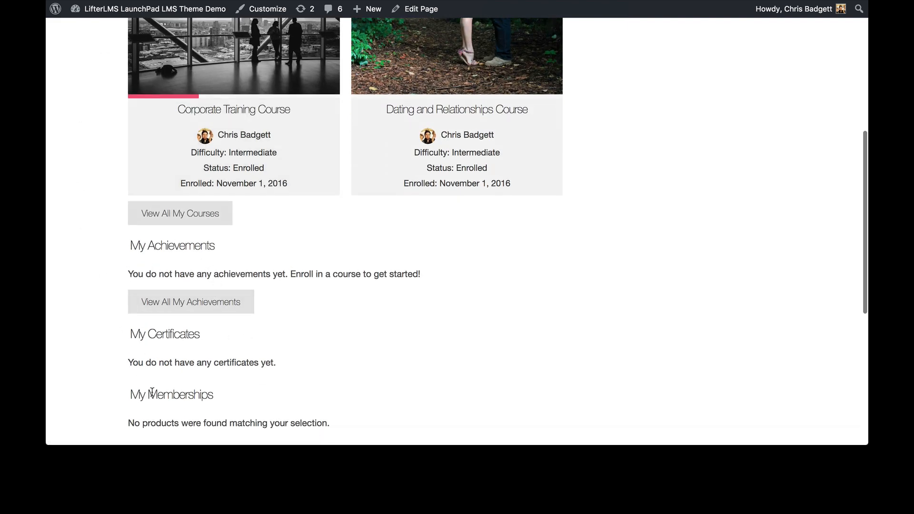
# - Examine the Account Section Defaults options for section title font, alignment, margins and padding, and for section background and border
pyautogui.scroll(-2, 231, 394)
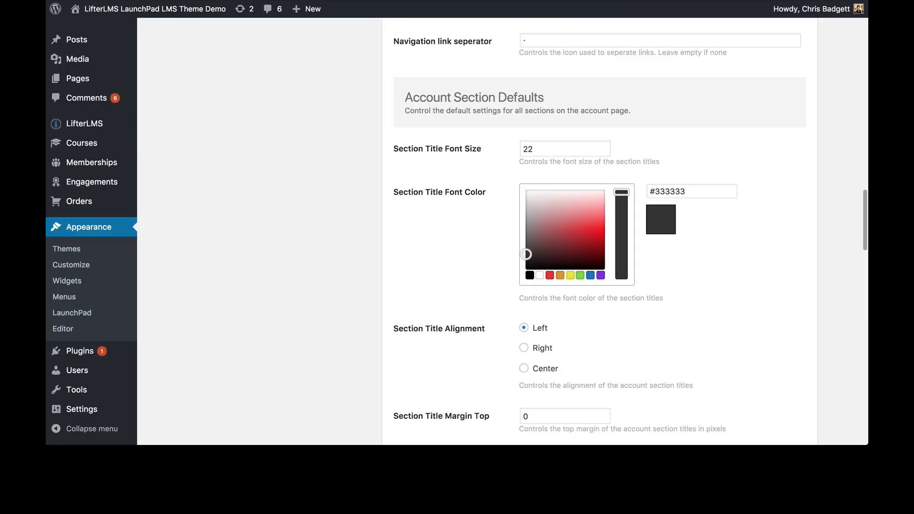
pyautogui.scroll(-2, 608, 250)
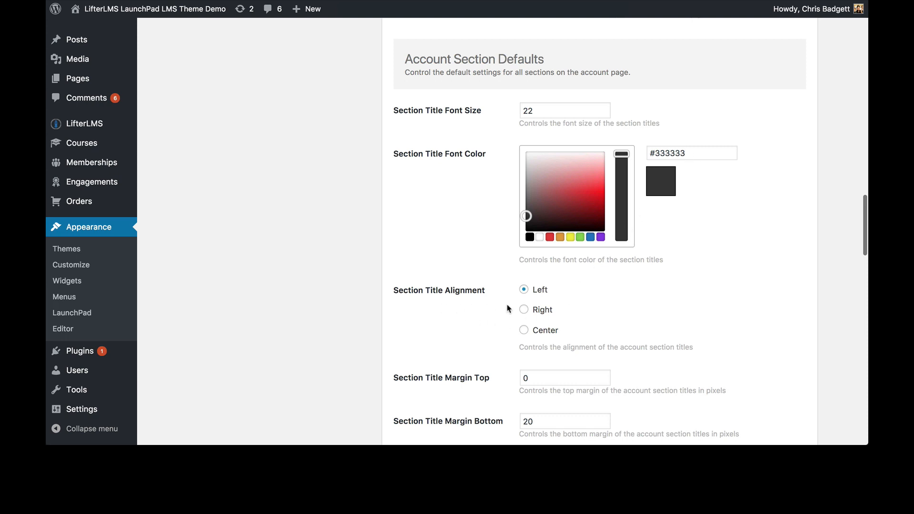
pyautogui.scroll(-2, 547, 336)
pyautogui.scroll(-5, 601, 264)
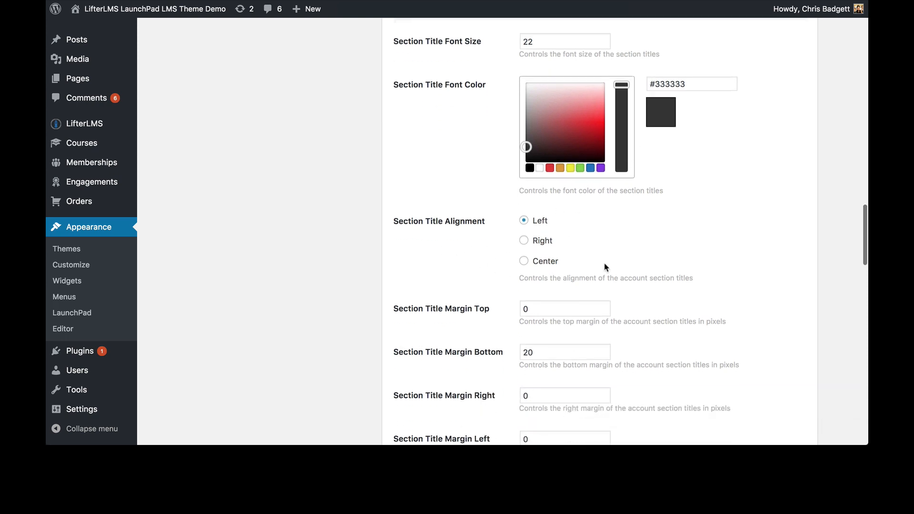
pyautogui.scroll(-5, 451, 343)
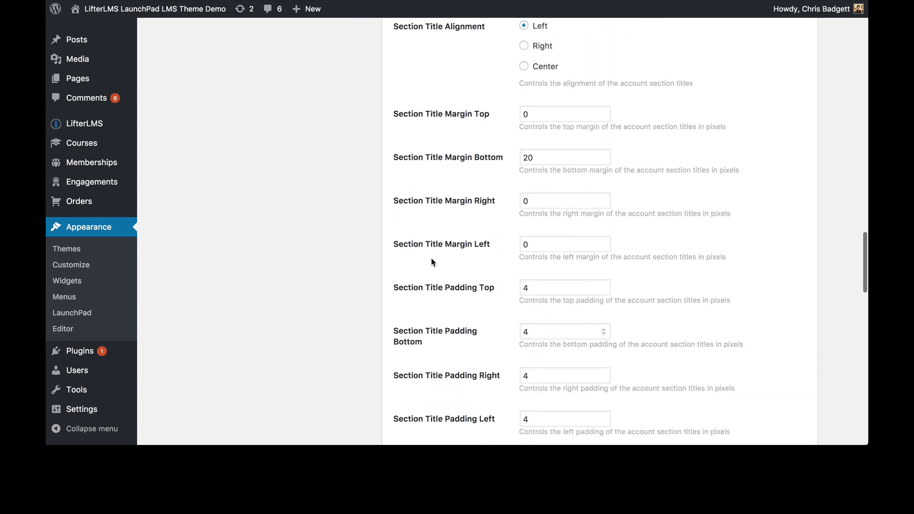
pyautogui.scroll(-18, 439, 242)
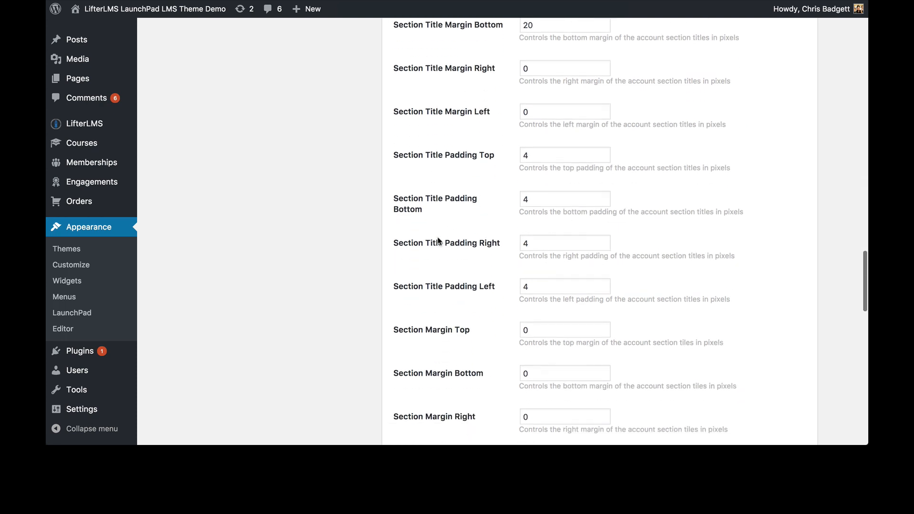
pyautogui.scroll(-13, 438, 241)
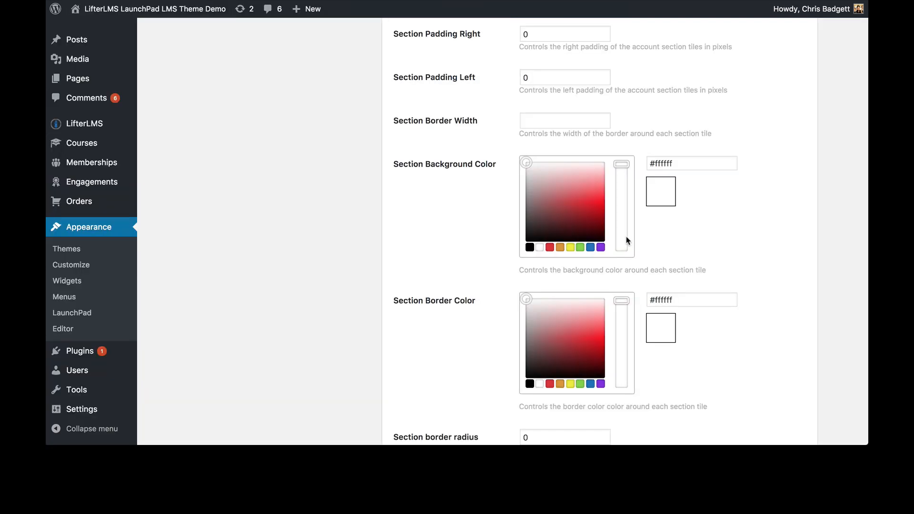
pyautogui.scroll(-5, 626, 241)
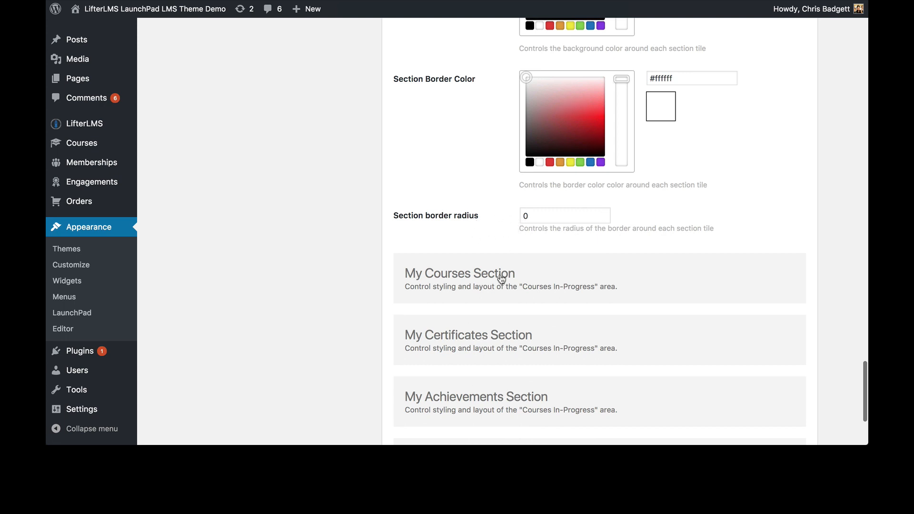
pyautogui.scroll(-3, 498, 276)
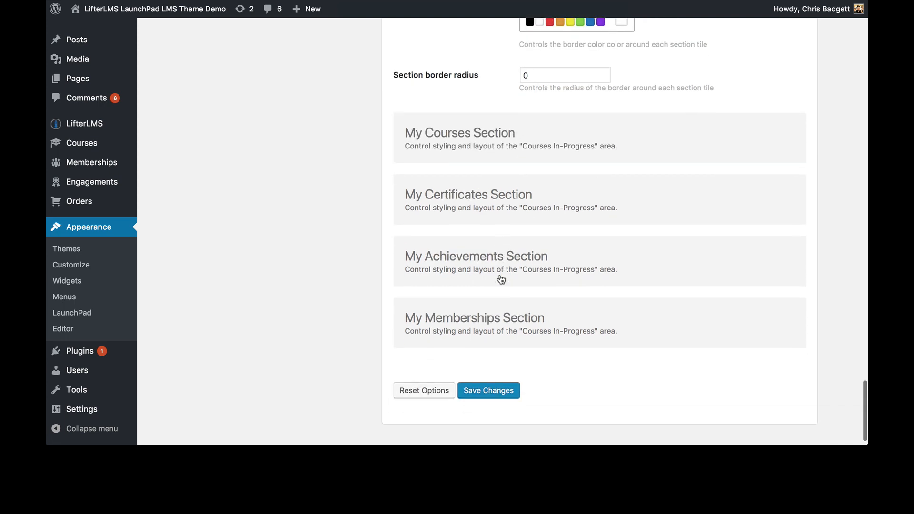
# - Expand the My Courses Section and My Certificates Section settings and inspect their section title and background color options
pyautogui.click(456, 125)
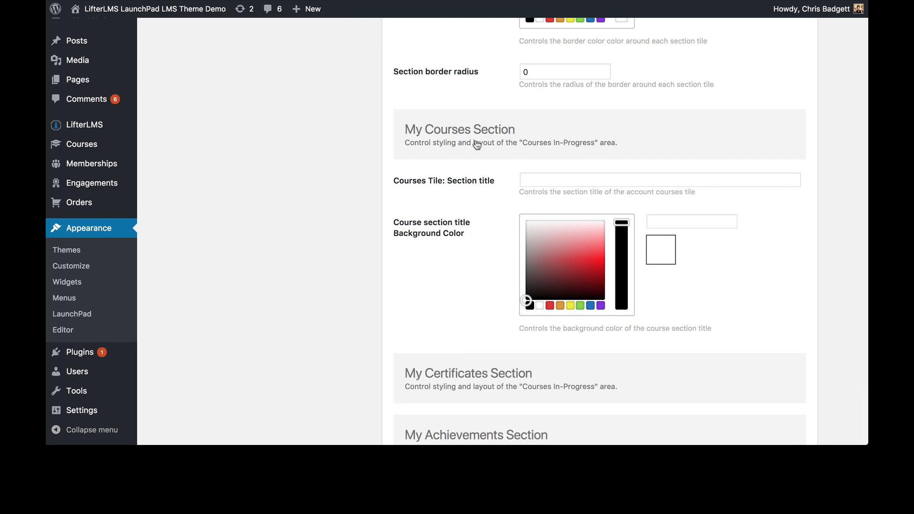
pyautogui.click(567, 179)
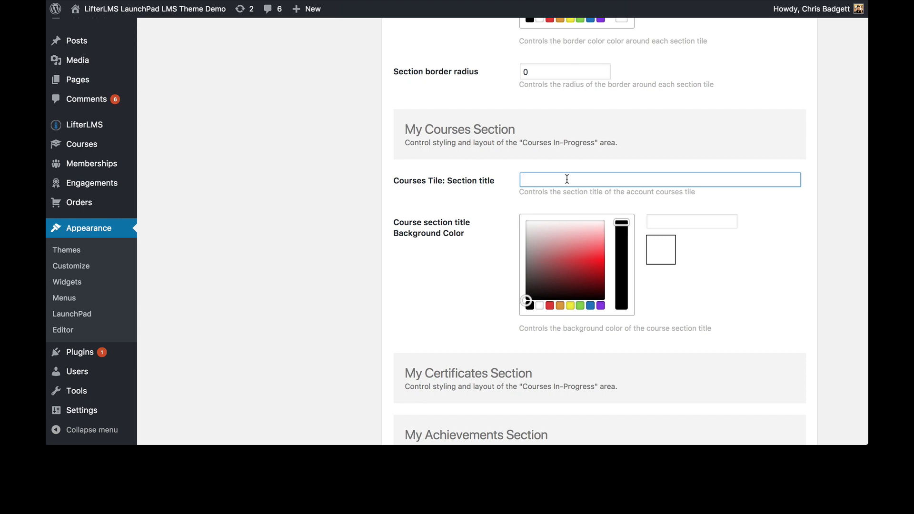
pyautogui.click(489, 370)
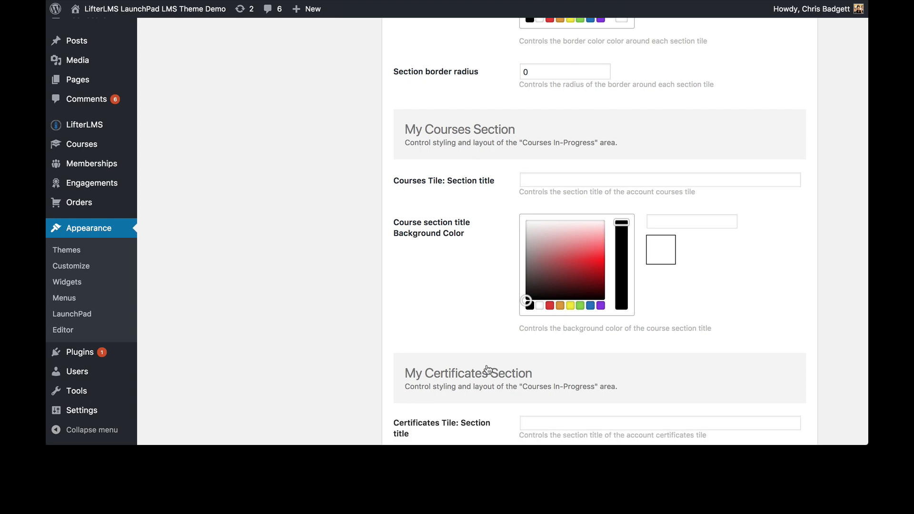
pyautogui.scroll(-2, 489, 370)
pyautogui.scroll(-7, 488, 370)
pyautogui.scroll(1, 486, 367)
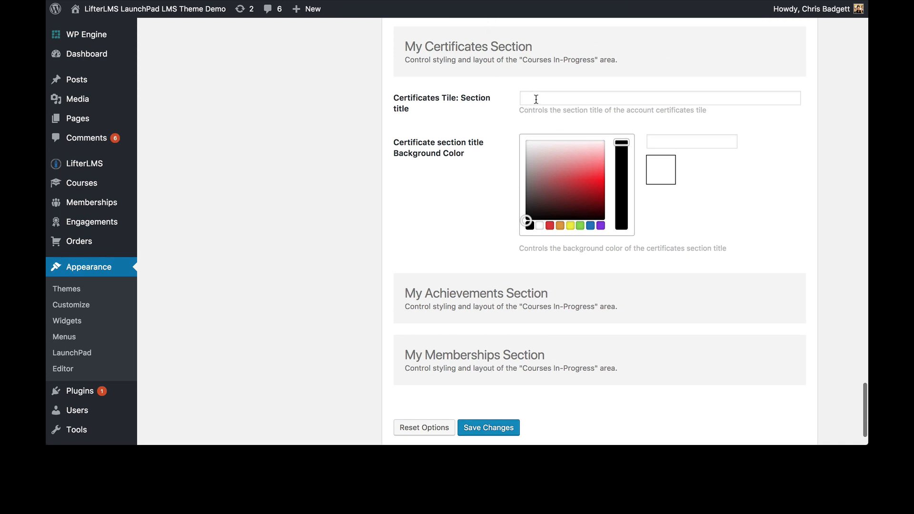
pyautogui.click(560, 100)
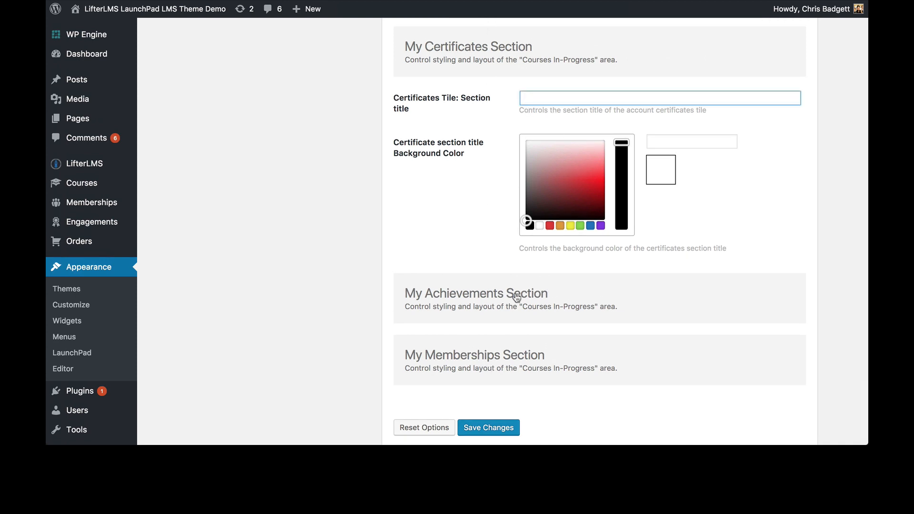
# - Expand the My Achievements Section and My Memberships Section settings and inspect their section title and background color options
pyautogui.click(499, 297)
pyautogui.click(526, 339)
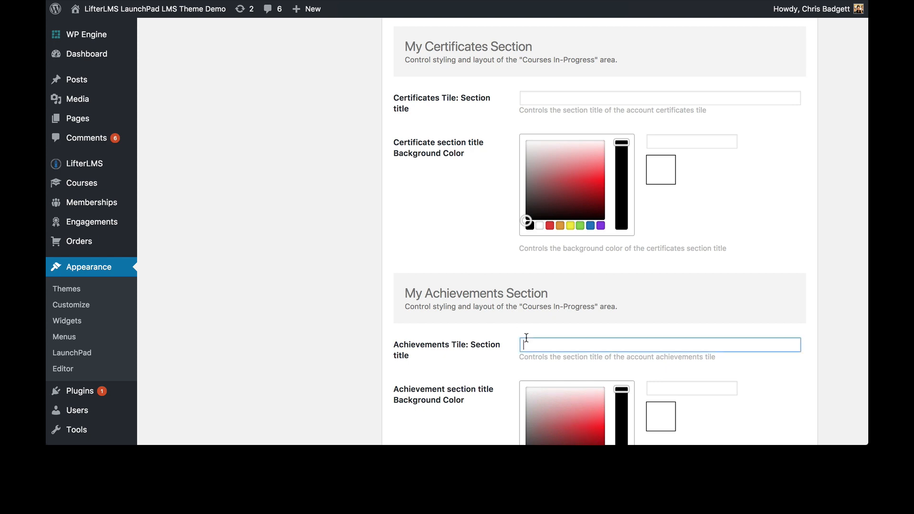
pyautogui.scroll(-5, 526, 337)
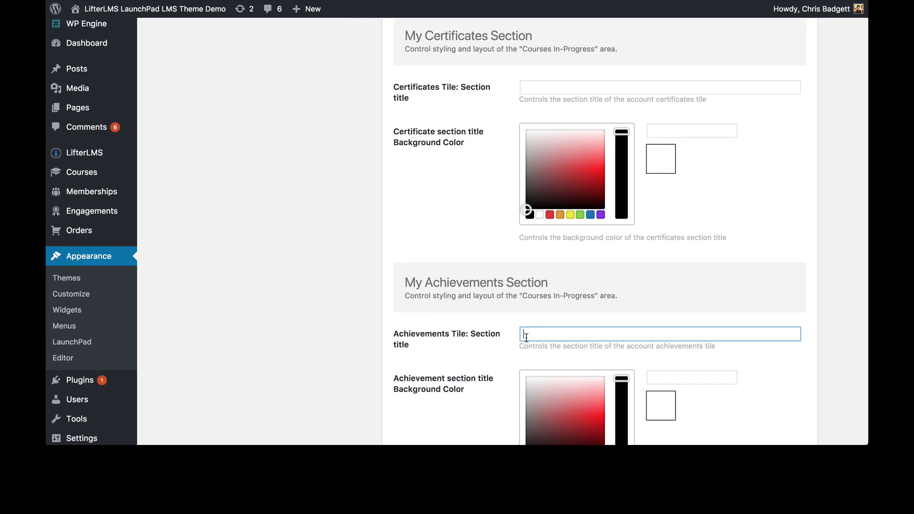
pyautogui.click(490, 323)
pyautogui.scroll(-4, 490, 324)
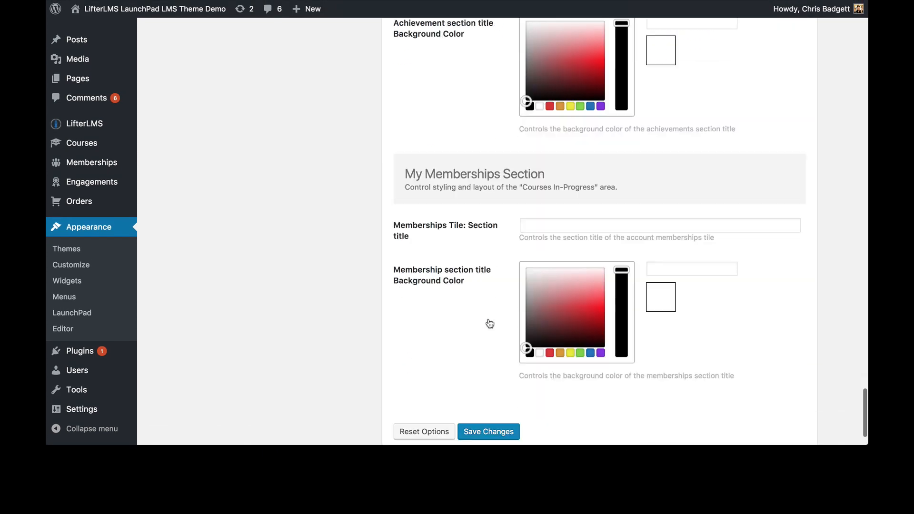
pyautogui.click(590, 175)
# - Open the LifterLMS Course settings of the LaunchPad theme
pyautogui.scroll(15, 590, 175)
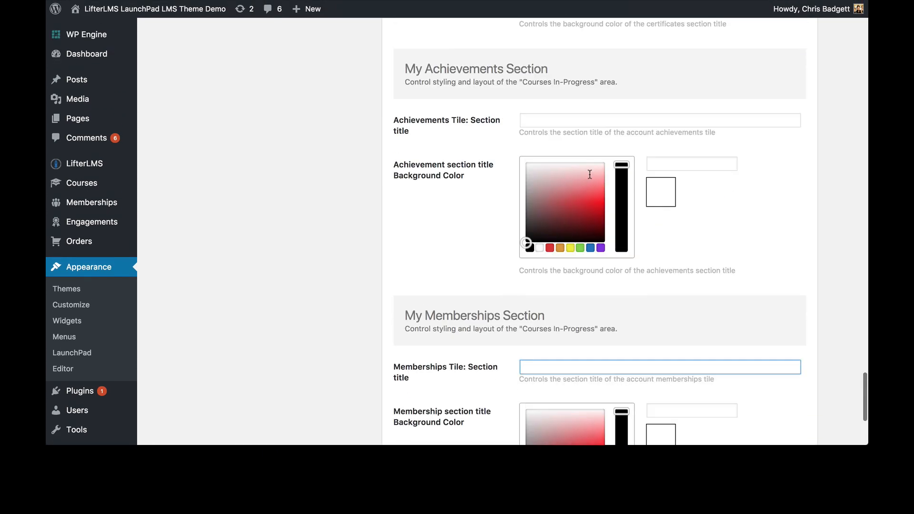
pyautogui.scroll(20, 590, 174)
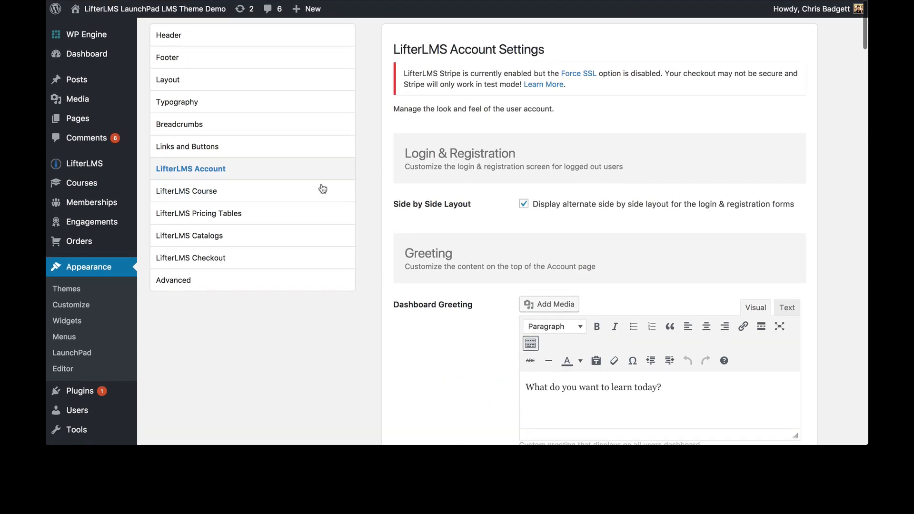
pyautogui.click(224, 187)
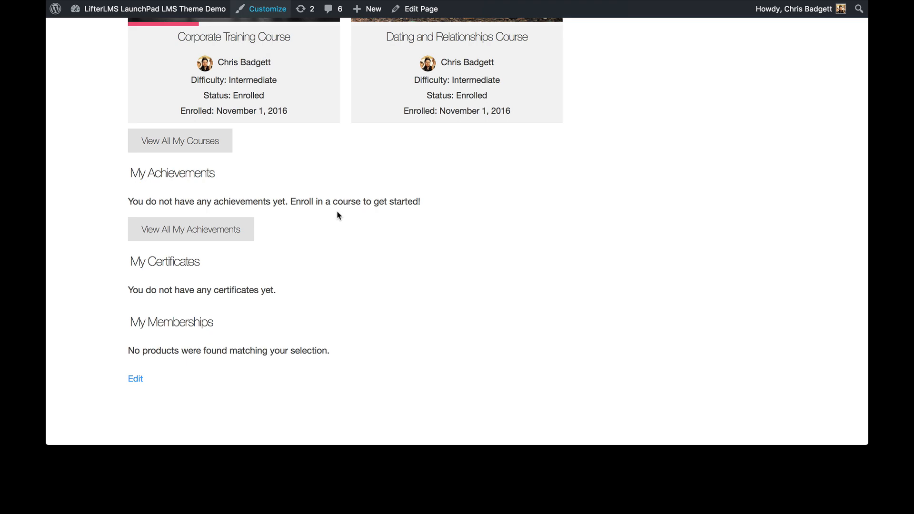
# - Open the Corporate Training Course from the demo site's My Courses page and examine the course page layout
pyautogui.scroll(8, 336, 212)
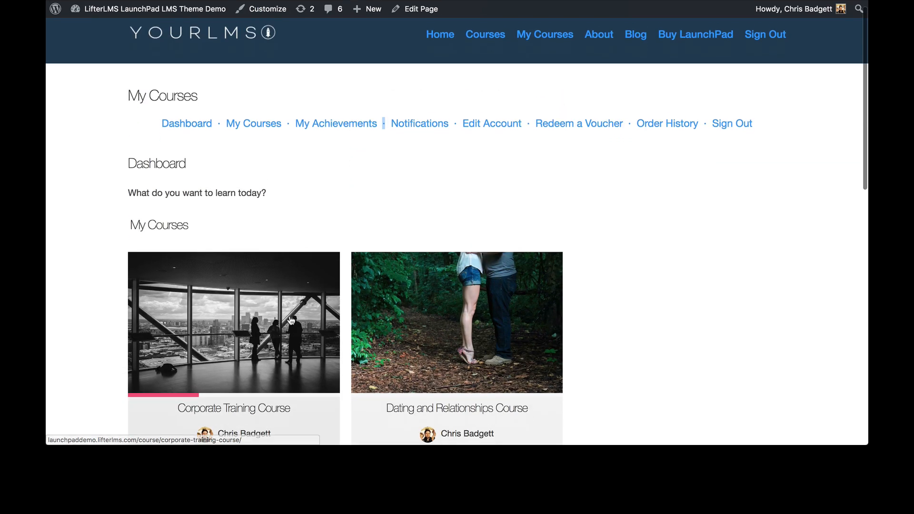
pyautogui.scroll(-1, 292, 320)
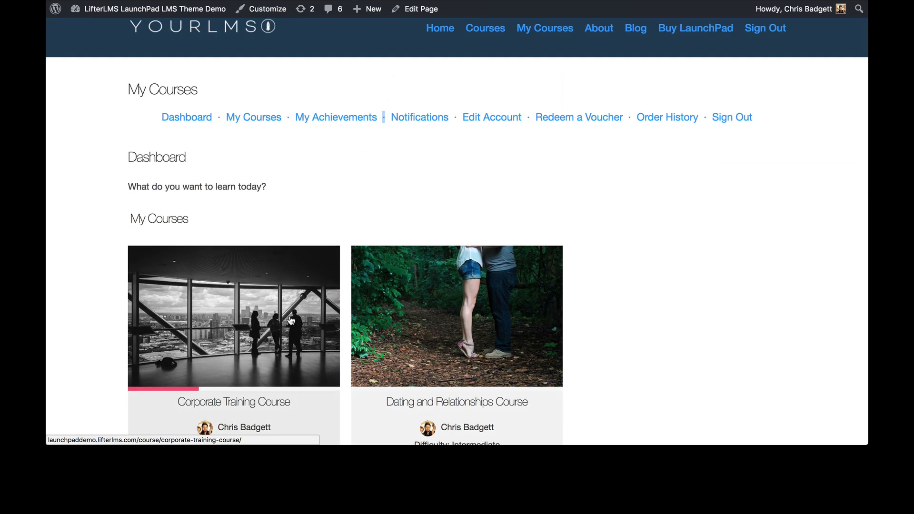
pyautogui.click(291, 320)
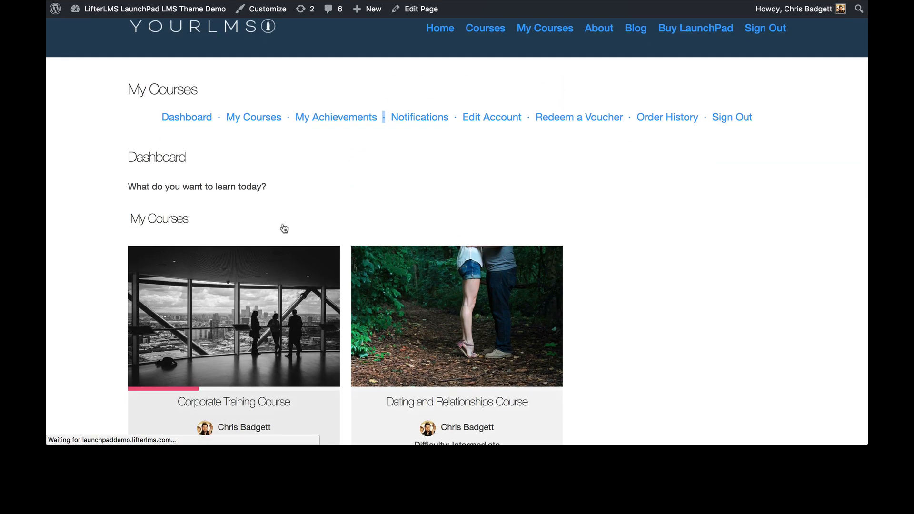
pyautogui.scroll(-5, 287, 147)
pyautogui.scroll(6, 287, 148)
pyautogui.scroll(-10, 288, 151)
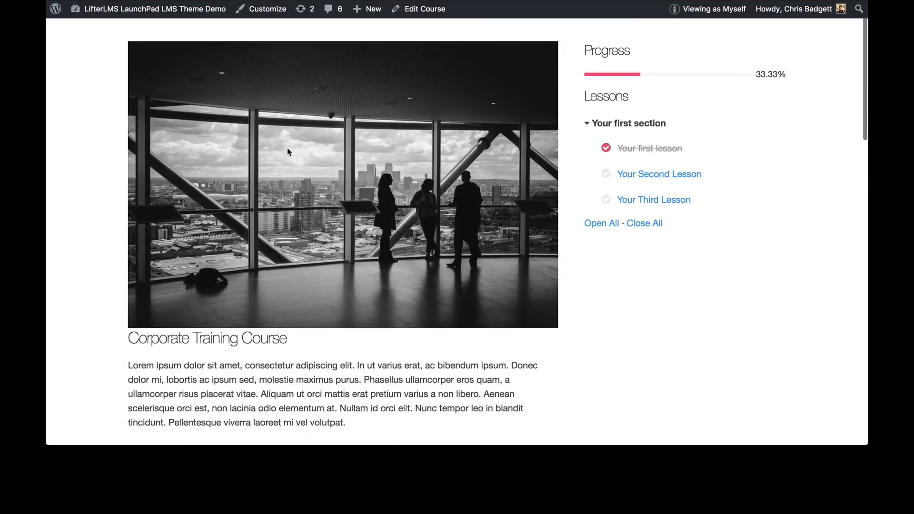
pyautogui.scroll(10, 287, 148)
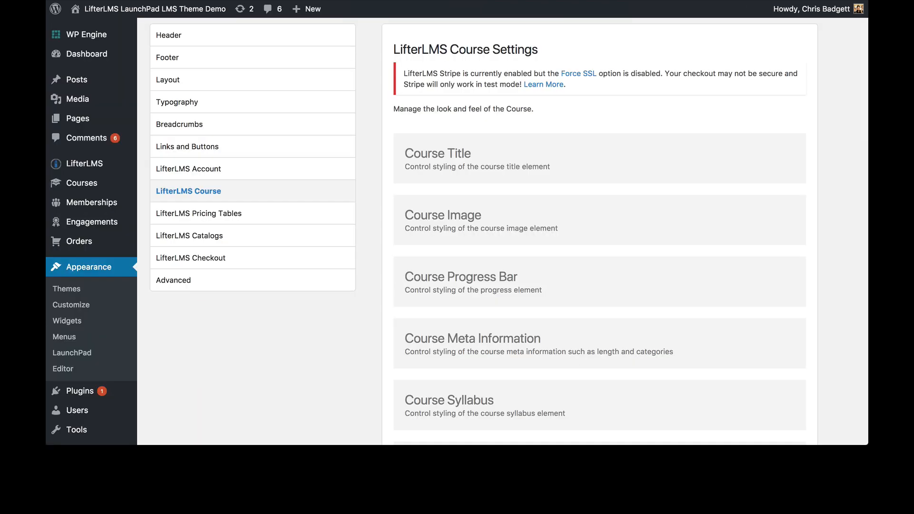
# - Expand the Course Title and Course Image settings and examine the title font and featured image options
pyautogui.scroll(-5, 506, 213)
pyautogui.scroll(10, 507, 212)
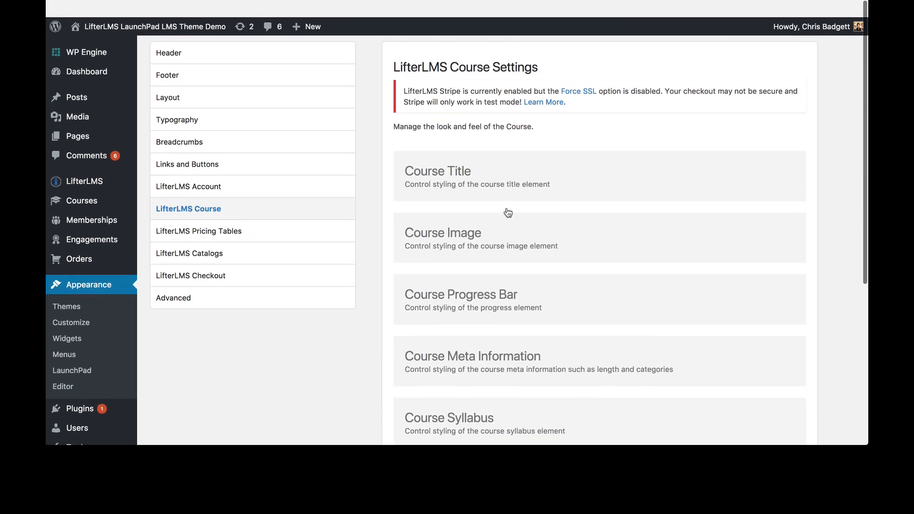
pyautogui.click(498, 144)
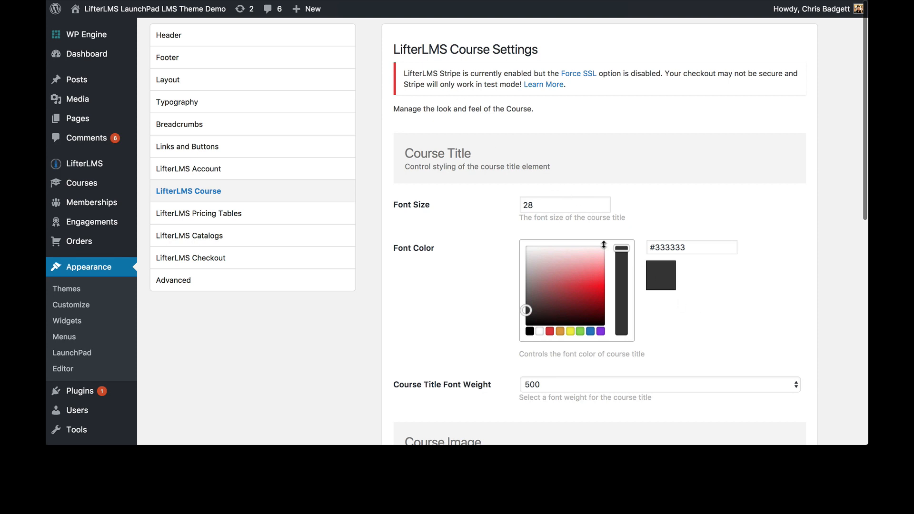
pyautogui.scroll(-5, 712, 337)
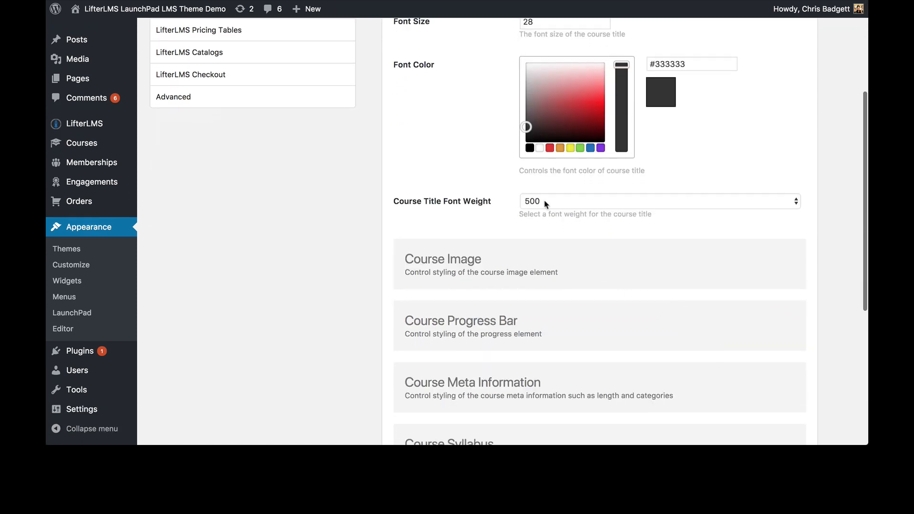
pyautogui.click(506, 258)
pyautogui.scroll(-4, 507, 258)
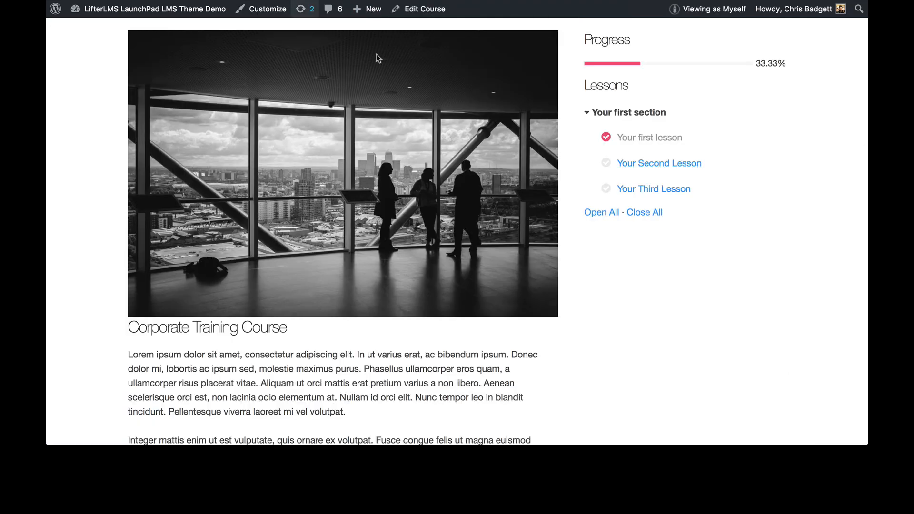
# - Check the featured image on the demo course page, then reopen the Corporate Training Course from the Courses catalog and locate its title
pyautogui.scroll(3, 378, 58)
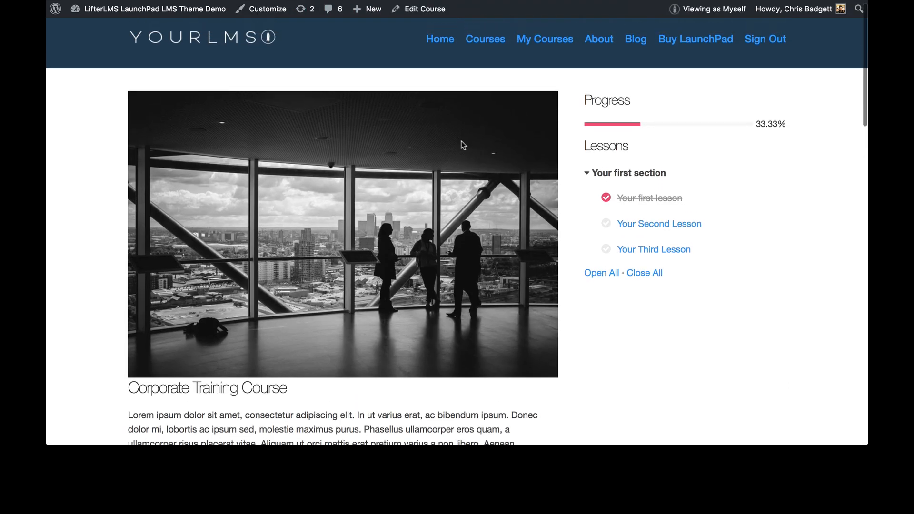
pyautogui.scroll(-1, 321, 232)
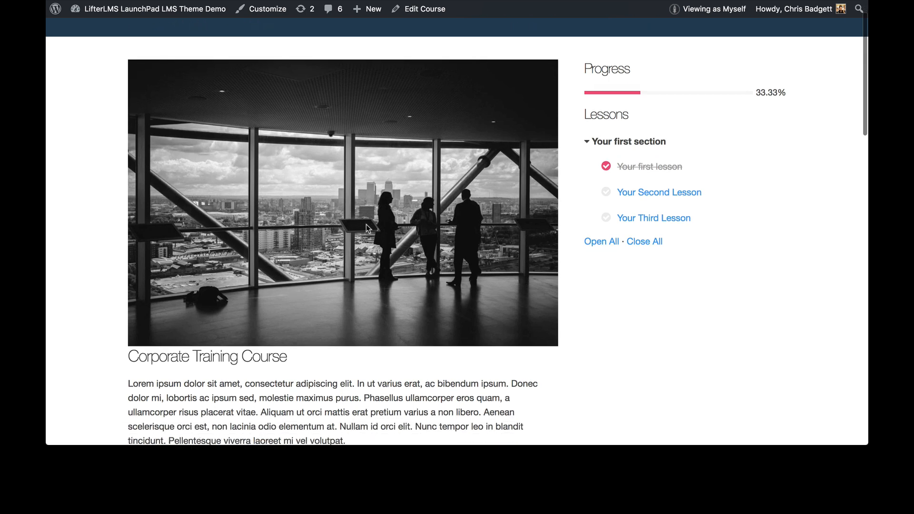
pyautogui.scroll(2, 422, 147)
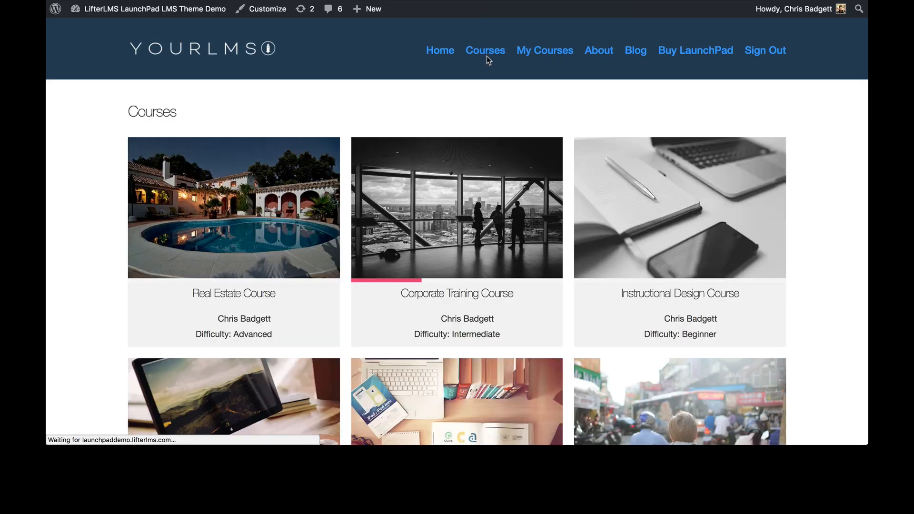
pyautogui.click(469, 206)
pyautogui.scroll(-3, 467, 194)
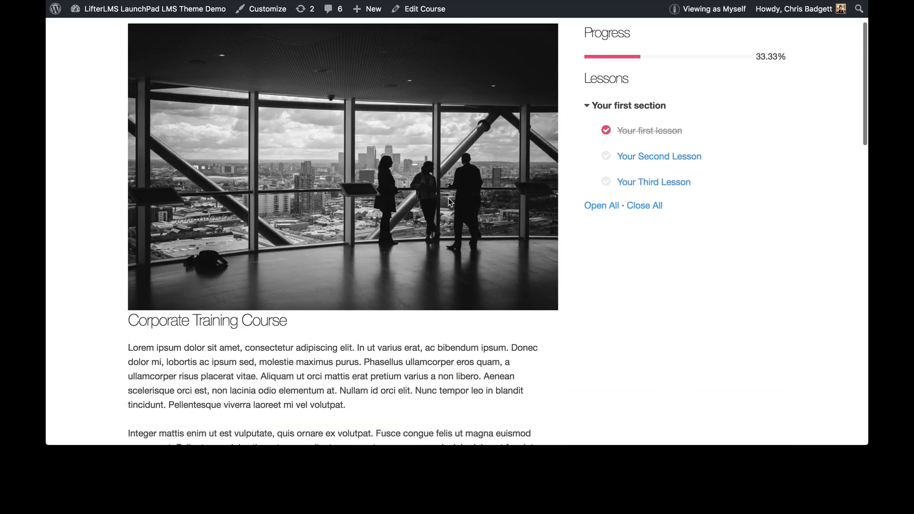
pyautogui.moveTo(222, 285); pyautogui.dragTo(114, 288)
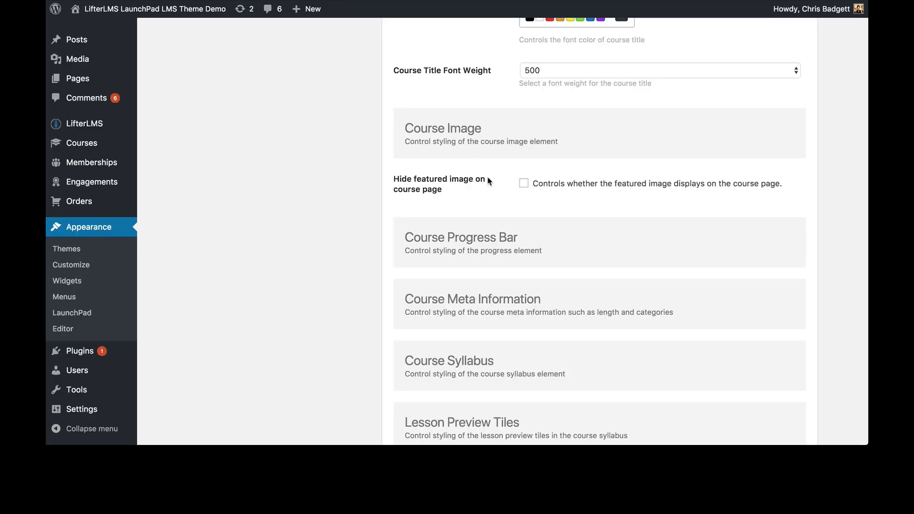
# - Review the Course Title font size, font color and font weight options in the LifterLMS Course settings
pyautogui.scroll(5, 488, 181)
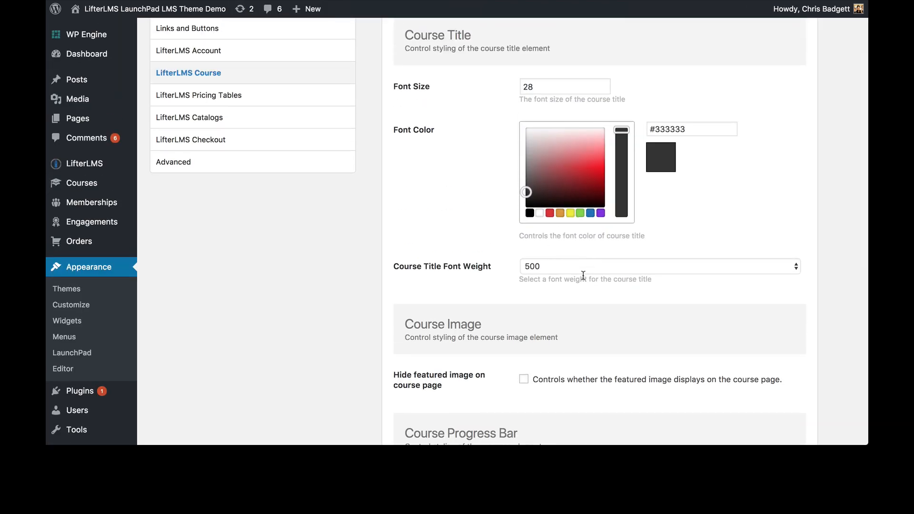
pyautogui.scroll(-1, 492, 214)
pyautogui.scroll(4, 491, 213)
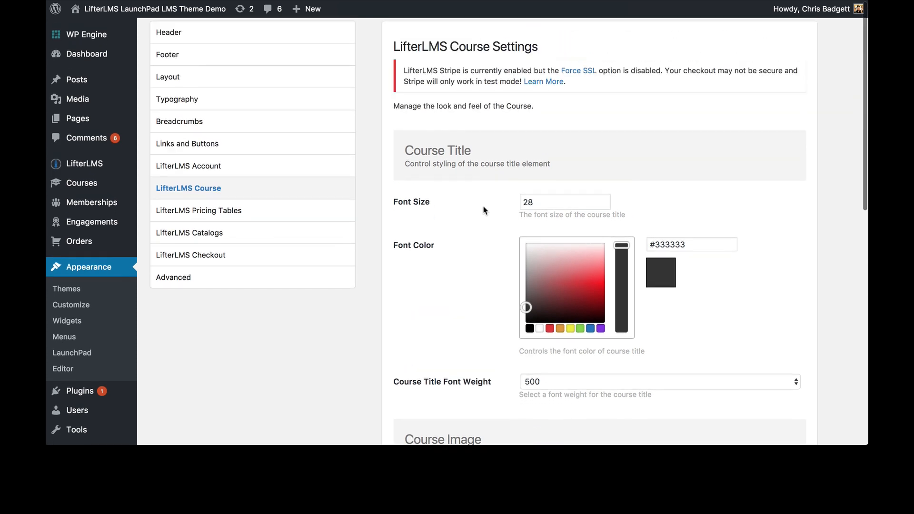
# - Expand the Course Progress Bar settings and compare their color options with the progress bar on the demo course page
pyautogui.scroll(-3, 486, 211)
pyautogui.scroll(-7, 484, 210)
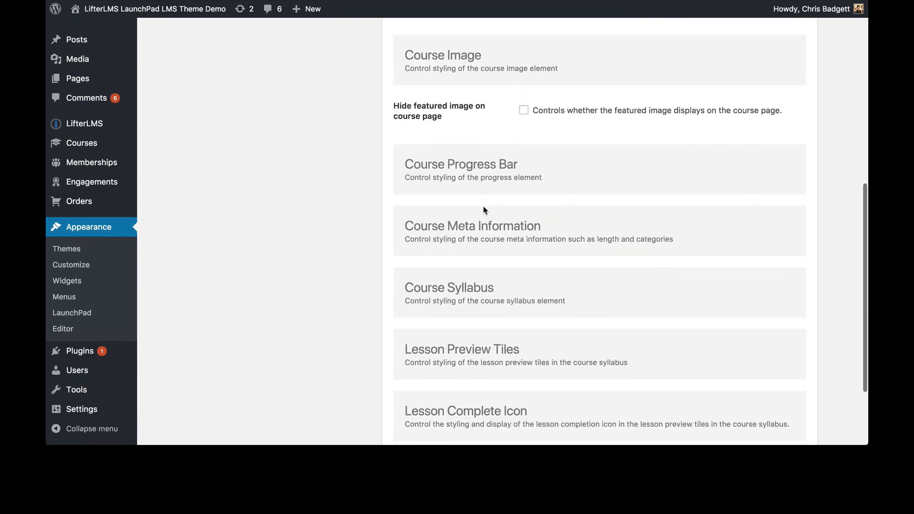
pyautogui.click(459, 167)
pyautogui.scroll(-1, 722, 348)
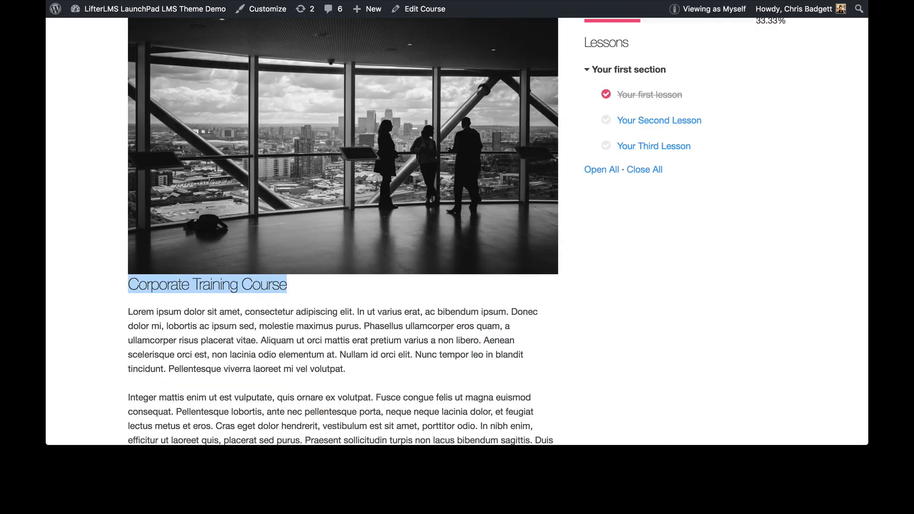
pyautogui.scroll(3, 738, 255)
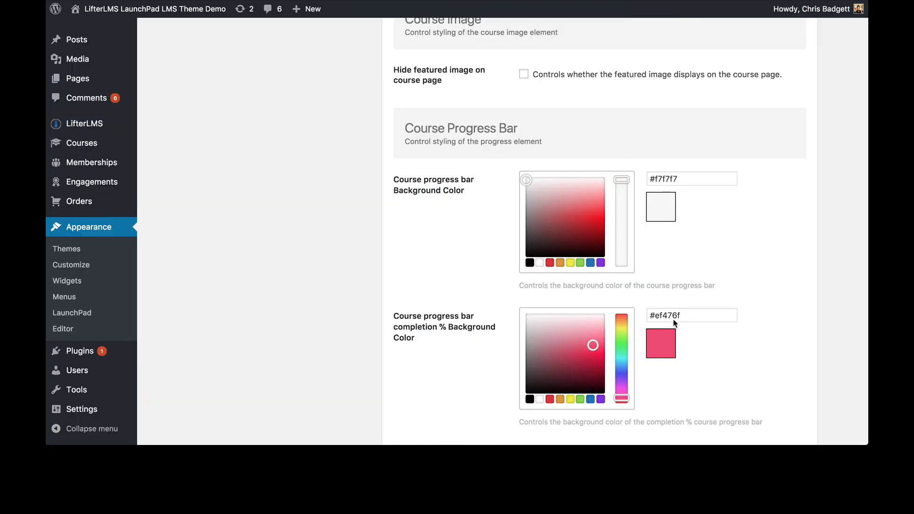
# - Expand the Course Meta Information settings and compare the meta title and information options with the Course Information section on the demo course page
pyautogui.scroll(-5, 725, 384)
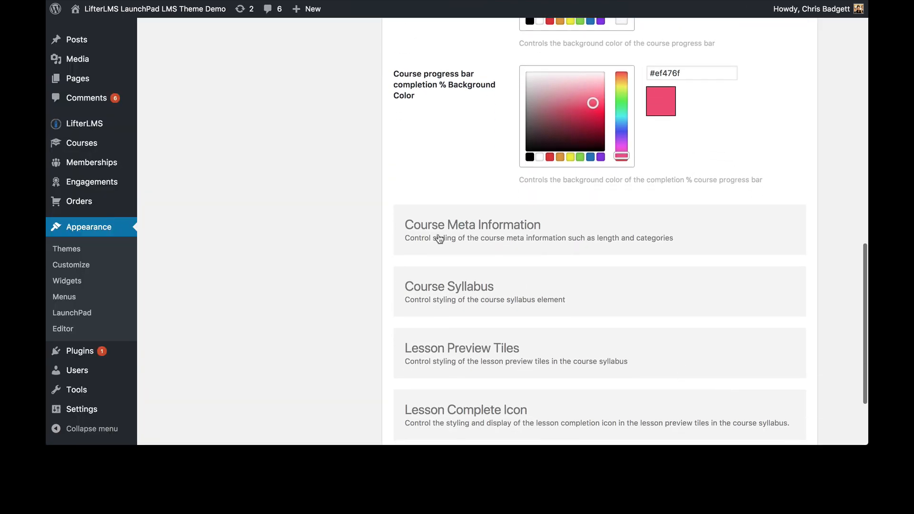
pyautogui.click(440, 237)
pyautogui.scroll(-3, 670, 351)
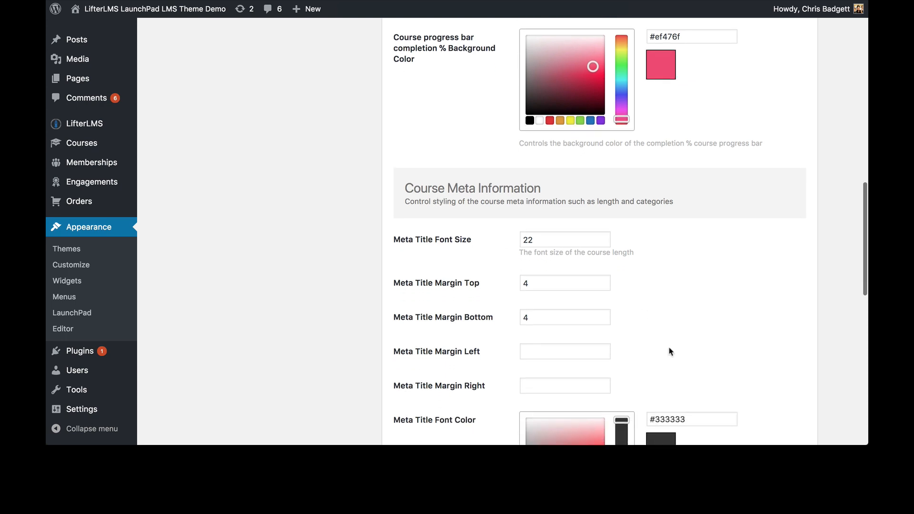
pyautogui.scroll(-3, 669, 348)
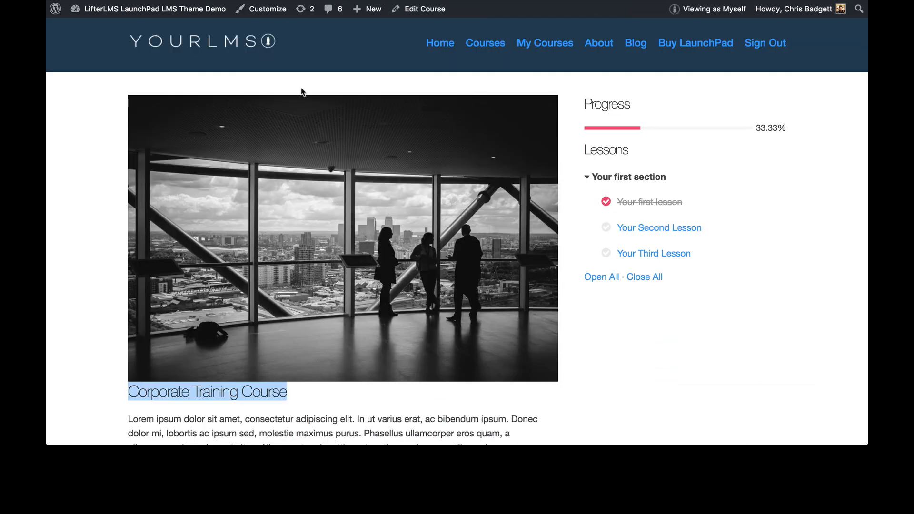
pyautogui.scroll(-10, 332, 139)
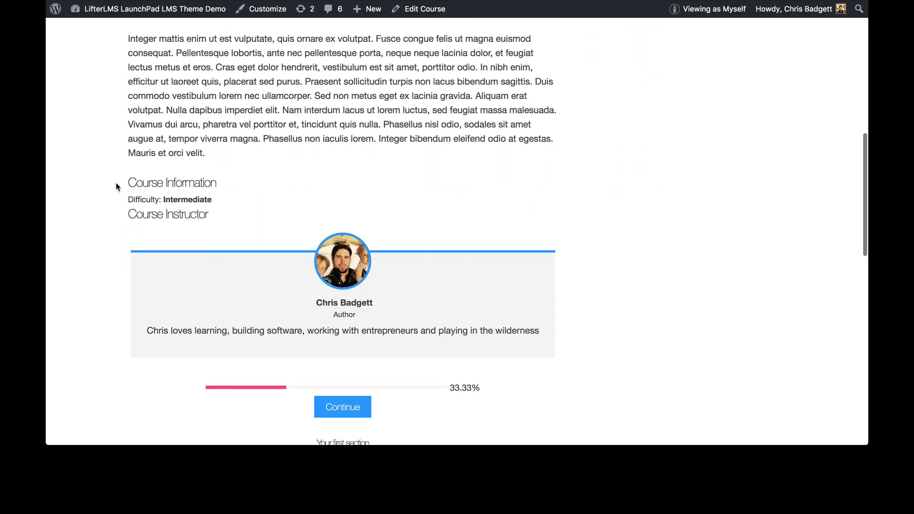
pyautogui.click(222, 198)
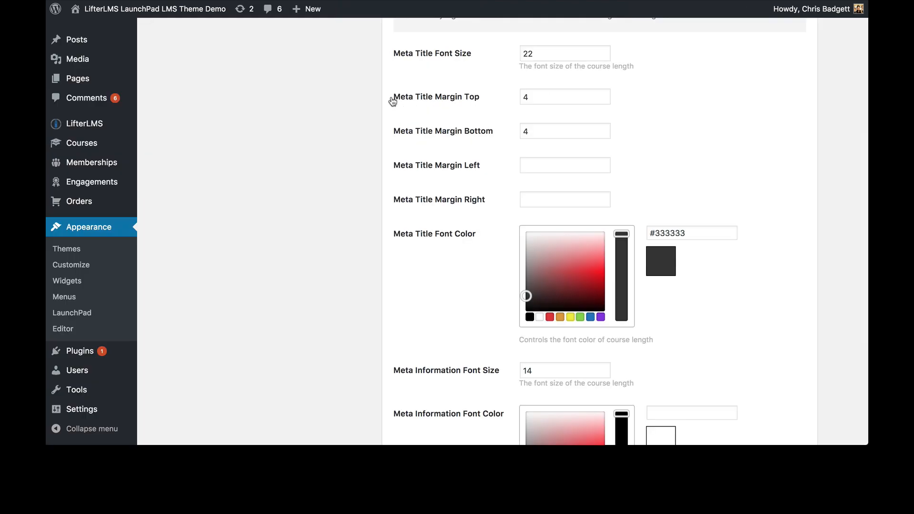
pyautogui.scroll(2, 636, 239)
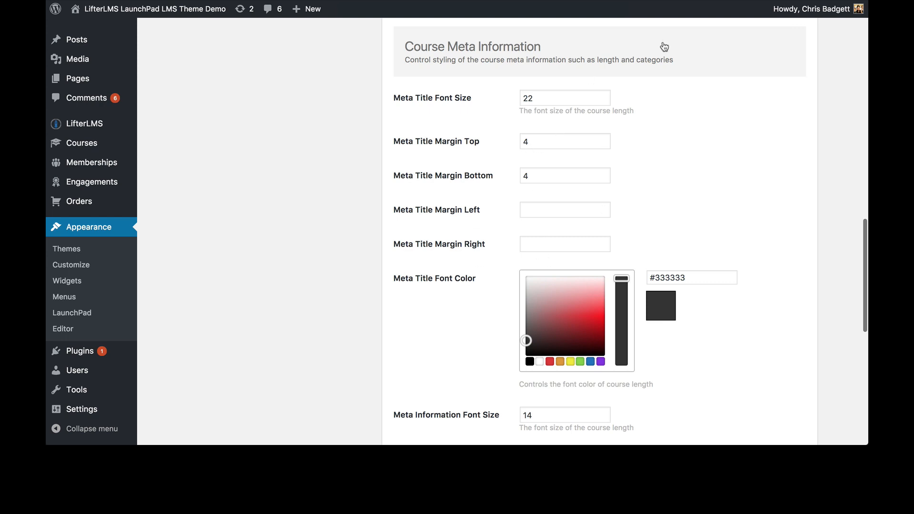
pyautogui.scroll(-4, 659, 236)
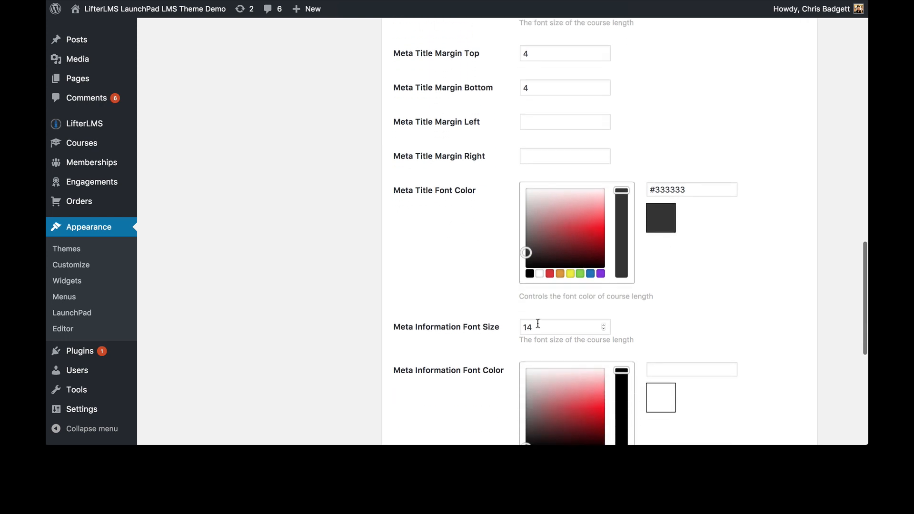
# - Expand the Course Syllabus settings and examine the section title and lesson list on the demo course page
pyautogui.scroll(-10, 587, 341)
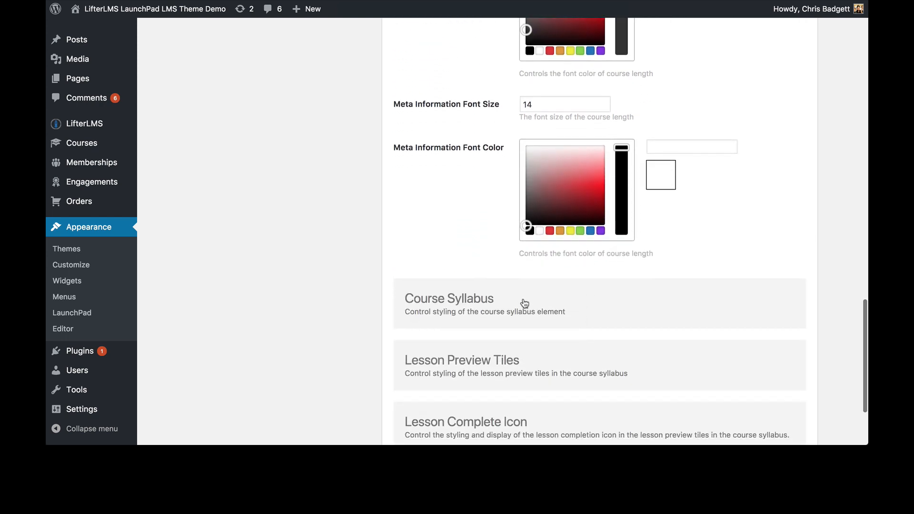
pyautogui.click(525, 303)
pyautogui.scroll(-7, 524, 303)
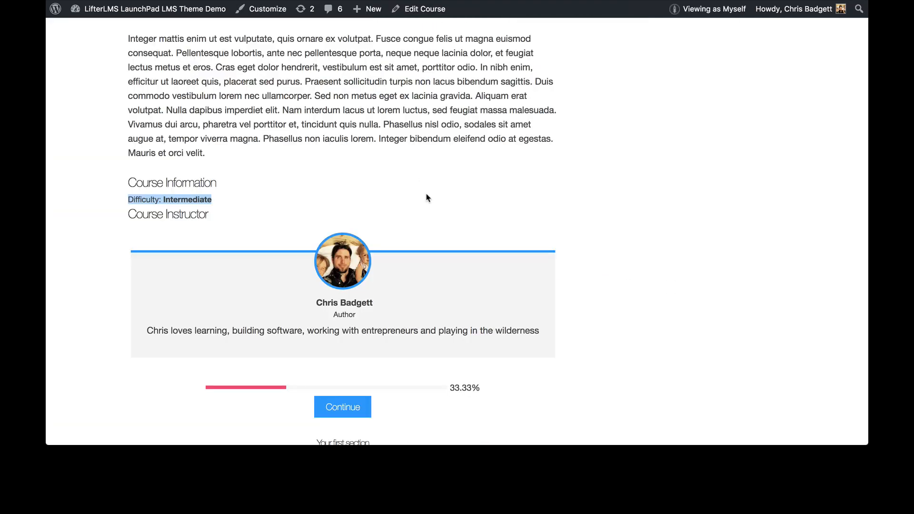
pyautogui.scroll(-8, 427, 196)
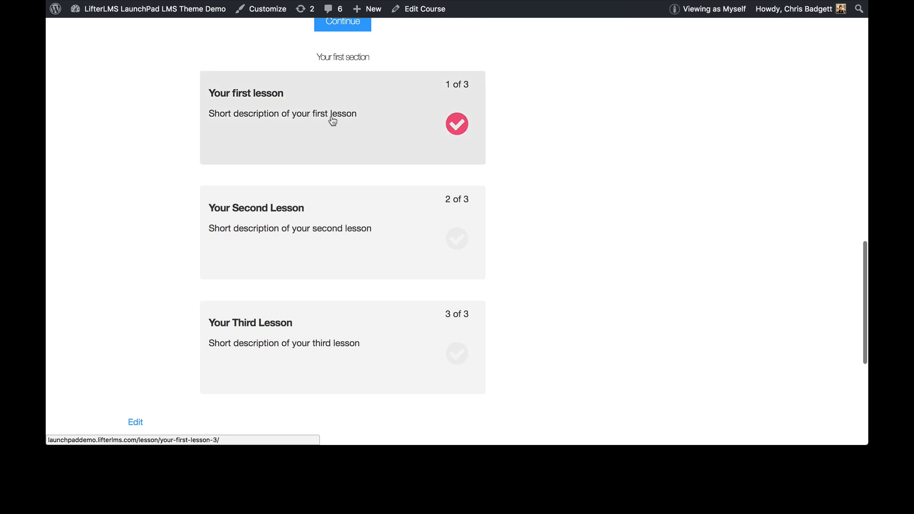
pyautogui.scroll(6, 212, 36)
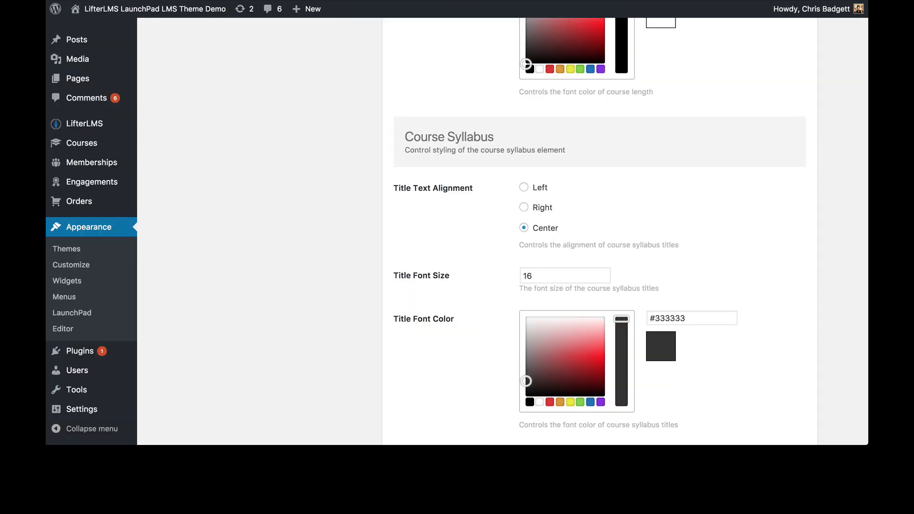
# - Review the title text alignment, font size and font color options of the Course Syllabus settings
pyautogui.scroll(-3, 618, 207)
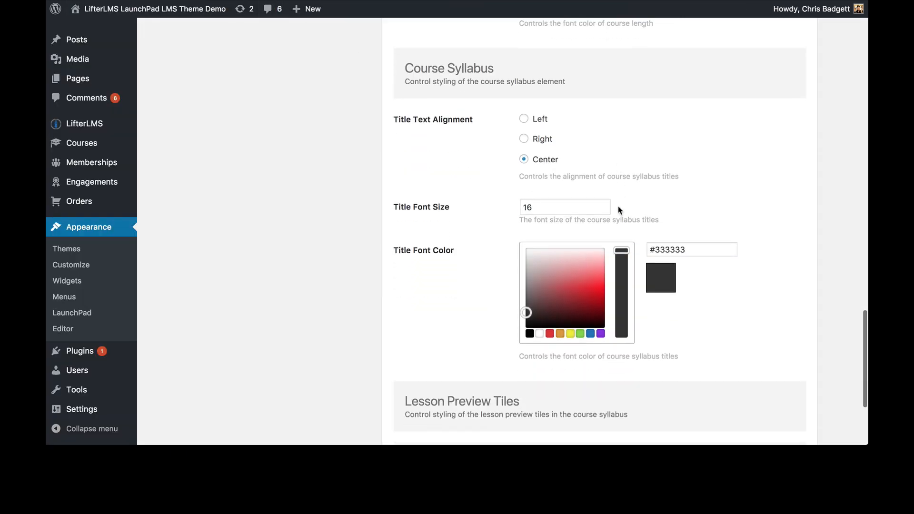
pyautogui.scroll(-5, 618, 210)
pyautogui.scroll(6, 618, 210)
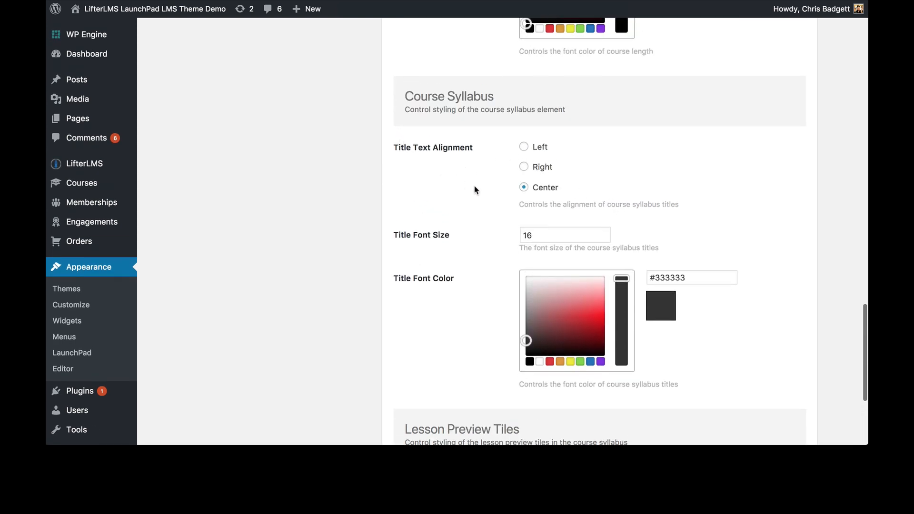
pyautogui.scroll(-3, 601, 259)
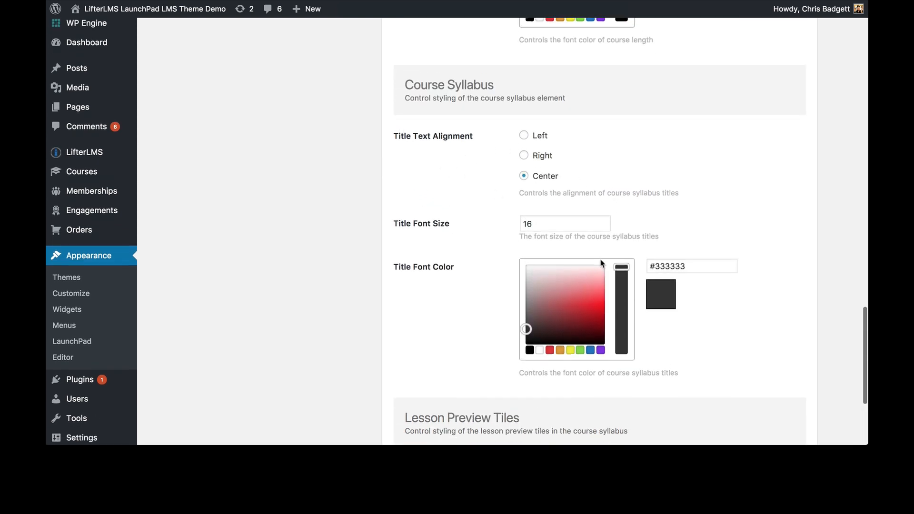
pyautogui.scroll(-3, 677, 244)
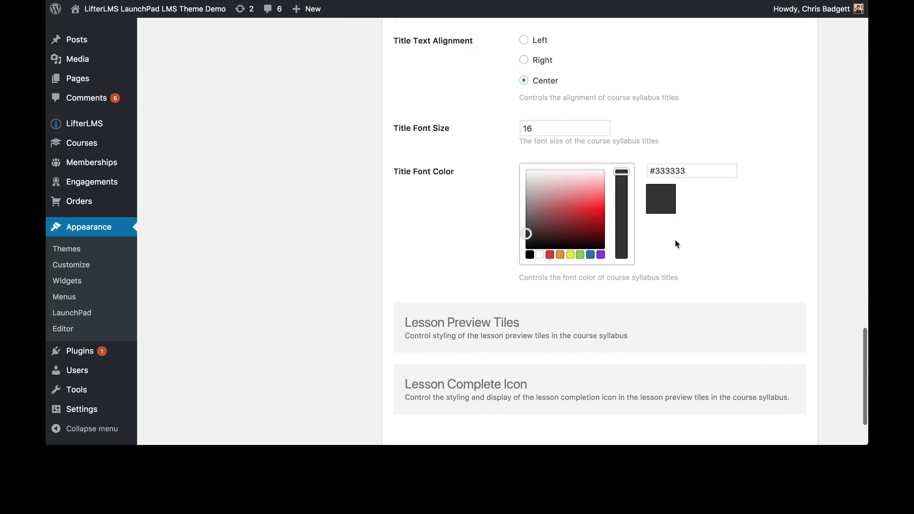
# - Expand the Lesson Preview Tiles settings and examine the margin, tile width and background color options
pyautogui.click(575, 326)
pyautogui.scroll(-5, 578, 319)
pyautogui.scroll(-7, 578, 319)
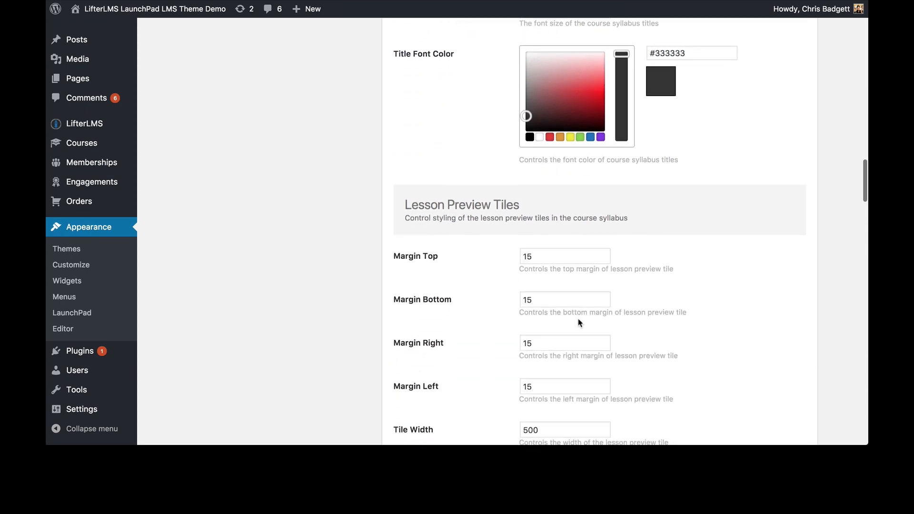
pyautogui.scroll(13, 578, 319)
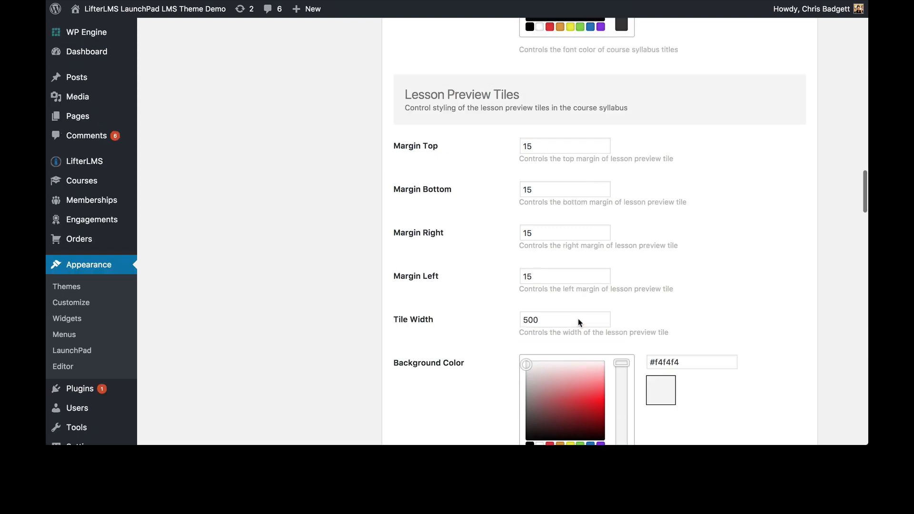
pyautogui.scroll(-7, 578, 319)
pyautogui.scroll(-13, 579, 321)
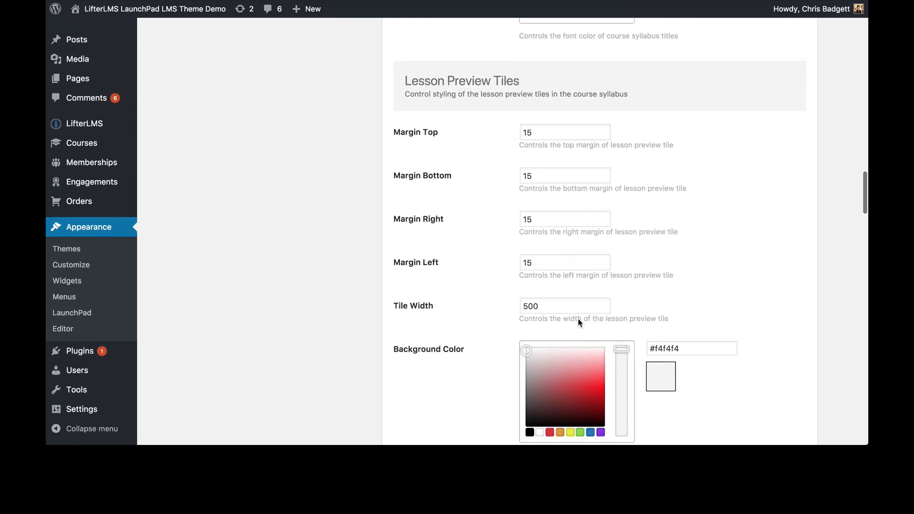
pyautogui.scroll(2, 579, 319)
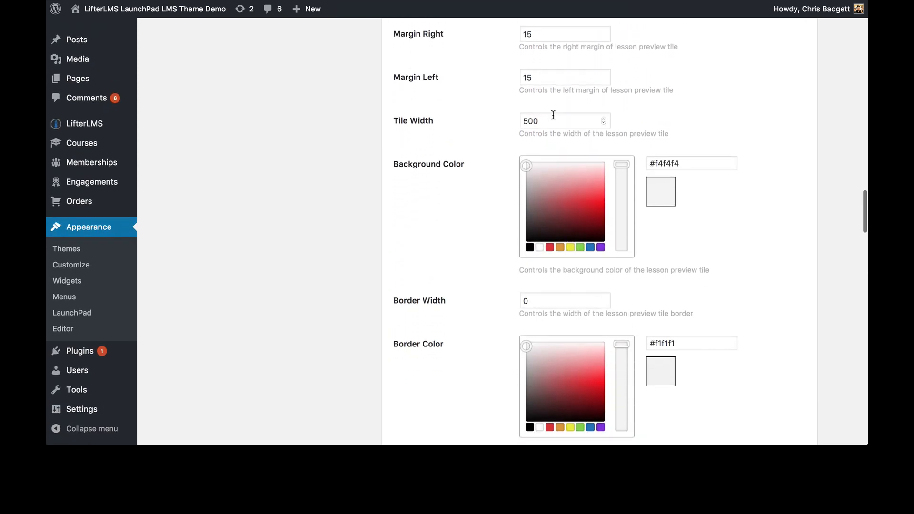
# - Review the hover, padding, shadow and title font options for the lesson preview tiles
pyautogui.scroll(-13, 616, 317)
pyautogui.scroll(-20, 616, 316)
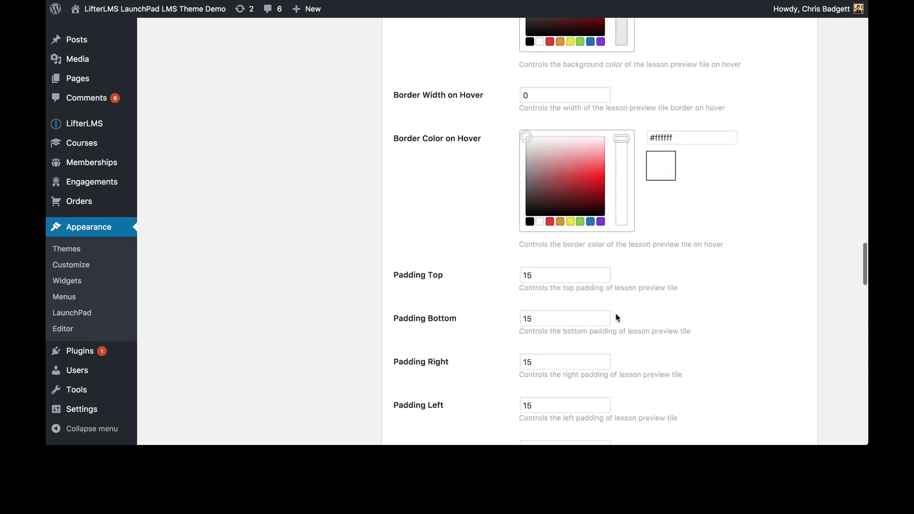
pyautogui.scroll(-13, 549, 258)
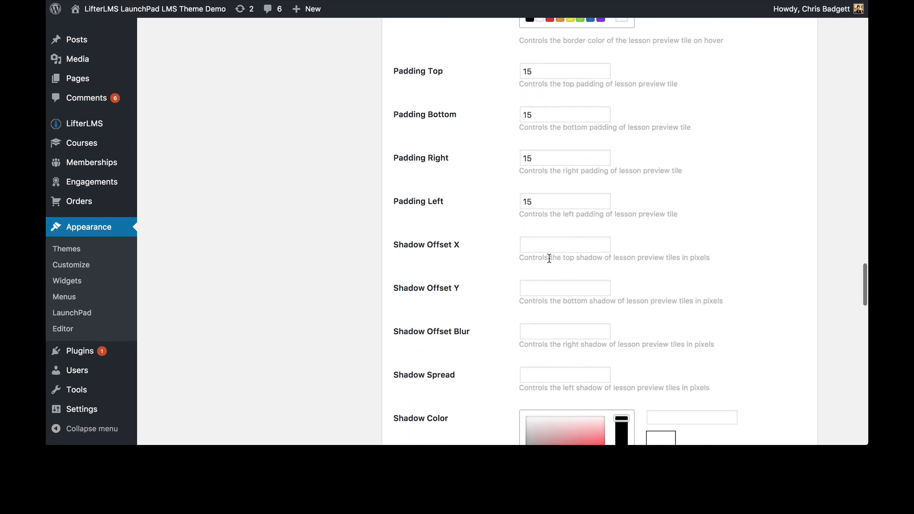
pyautogui.scroll(-9, 550, 262)
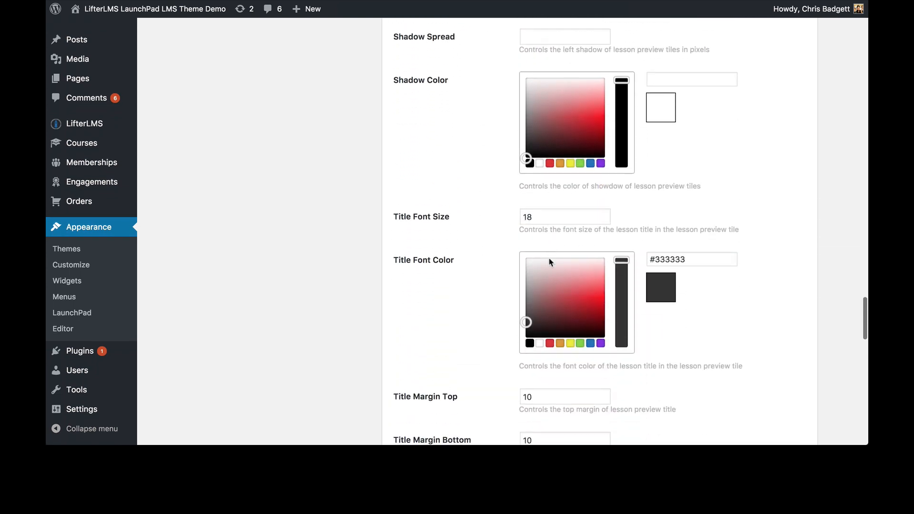
# - Check the lesson preview tiles on the demo course page and open Your first lesson
pyautogui.scroll(20, 550, 260)
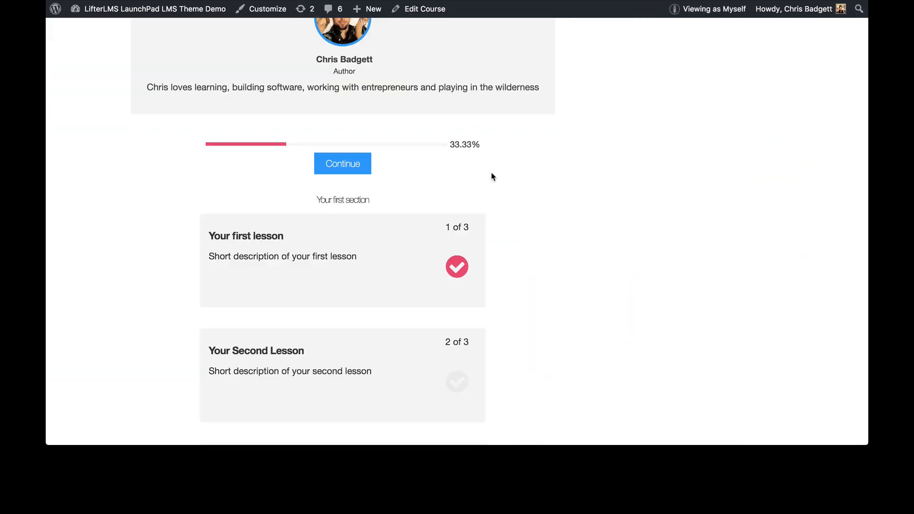
pyautogui.scroll(-1, 378, 259)
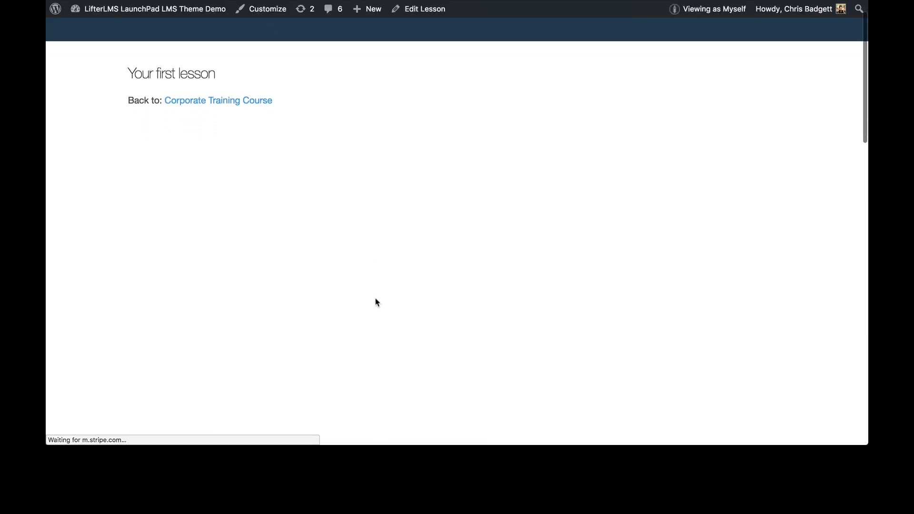
pyautogui.scroll(-10, 376, 299)
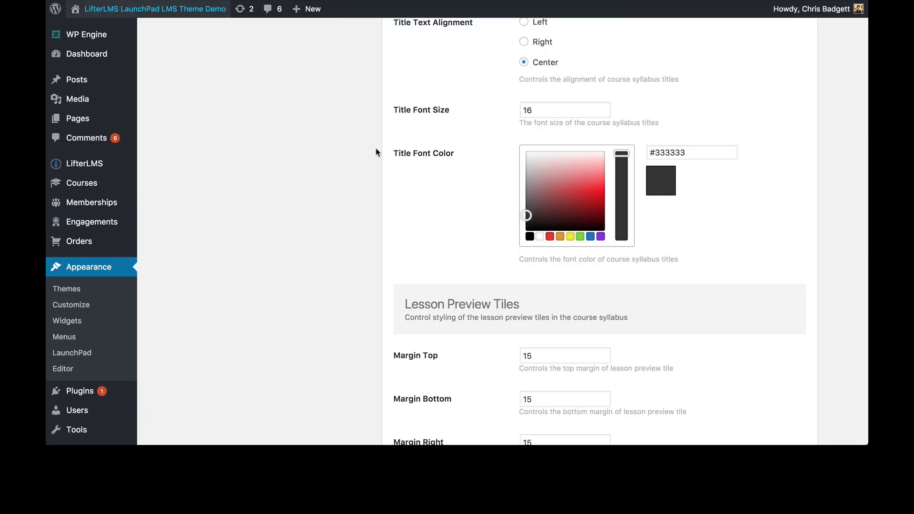
# - Go through the Lesson Preview Tiles options again, from background color to lesson count, and return to the hover color settings
pyautogui.scroll(-8, 445, 215)
pyautogui.scroll(-12, 455, 166)
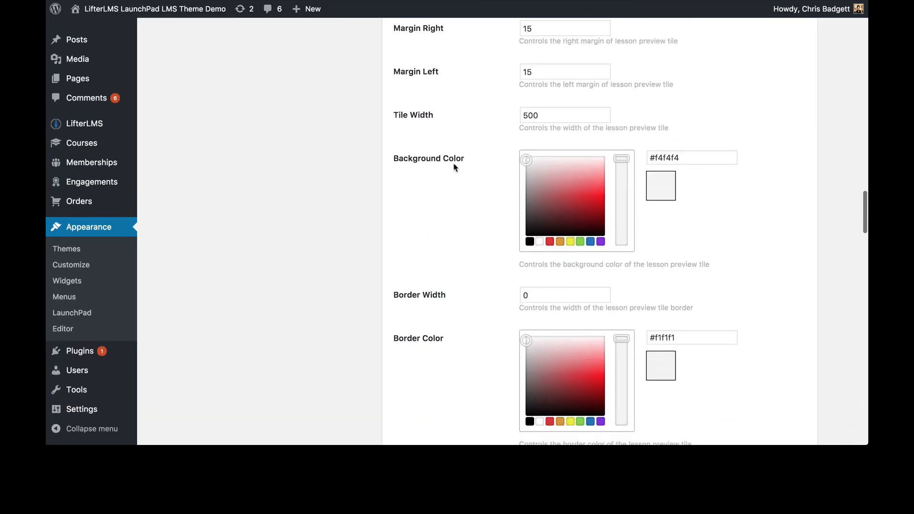
pyautogui.scroll(-20, 455, 167)
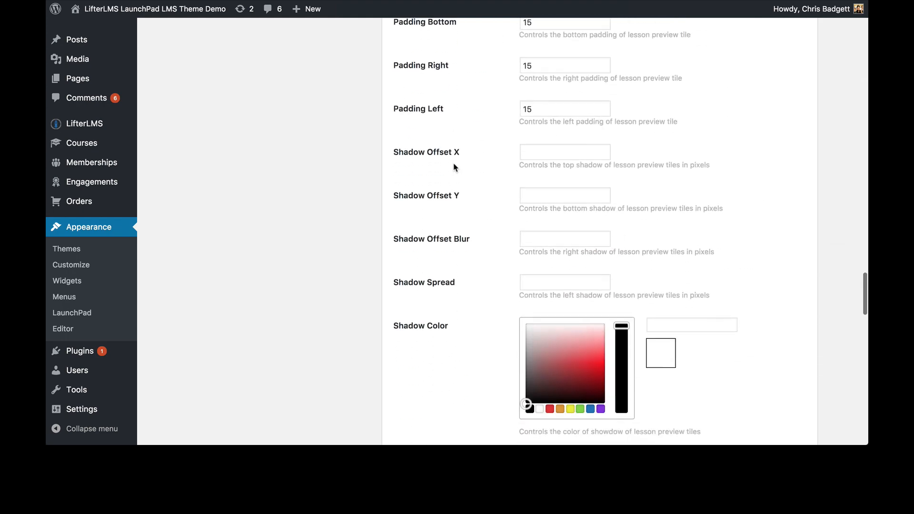
pyautogui.scroll(-2, 455, 166)
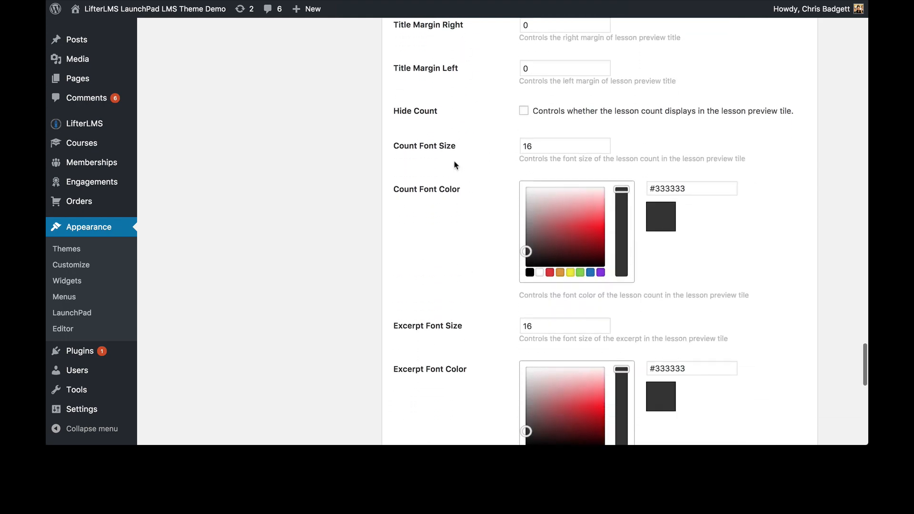
pyautogui.scroll(20, 454, 165)
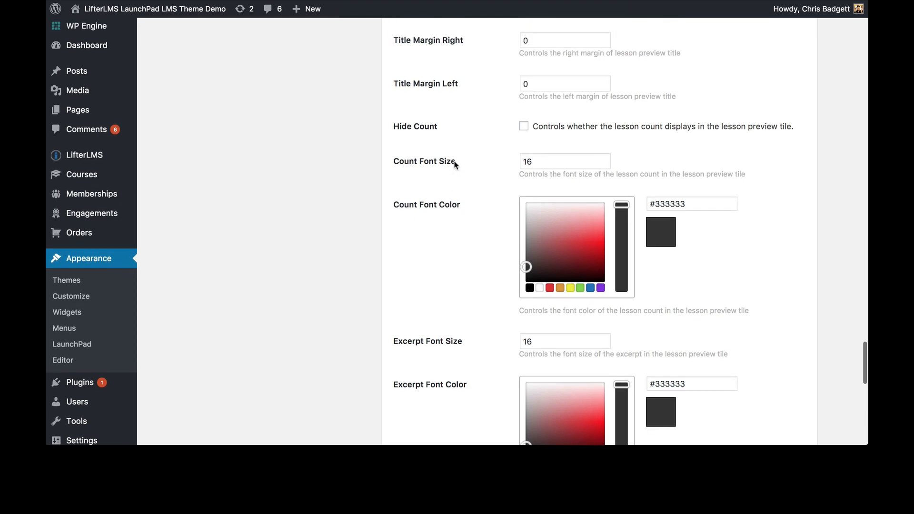
pyautogui.scroll(5, 455, 165)
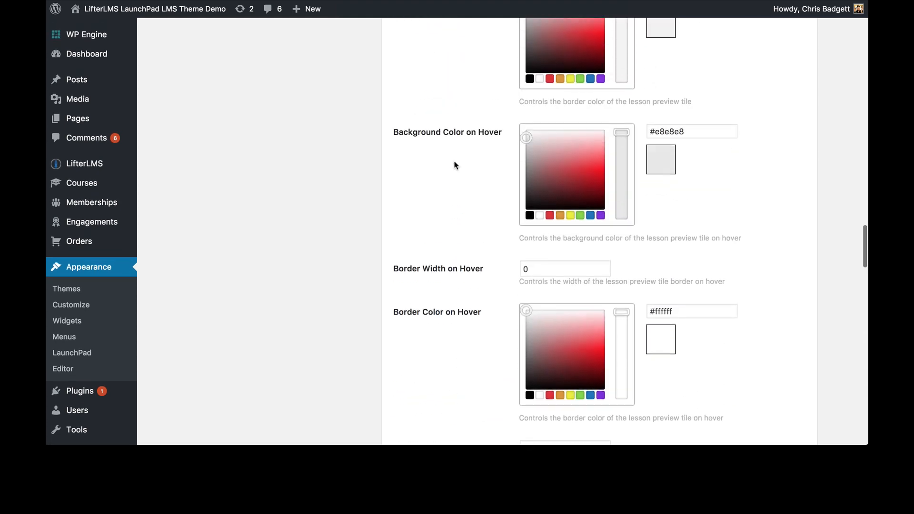
# - Examine the excerpt margin, border radius and disabled lesson background options, and locate the Lesson Complete Icon section
pyautogui.scroll(-10, 455, 165)
pyautogui.scroll(-20, 455, 165)
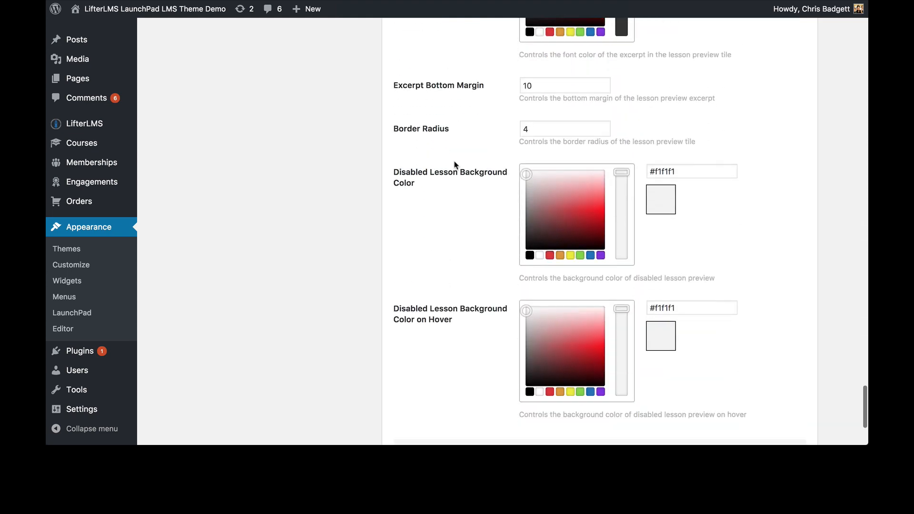
pyautogui.scroll(3, 455, 165)
pyautogui.scroll(-6, 455, 165)
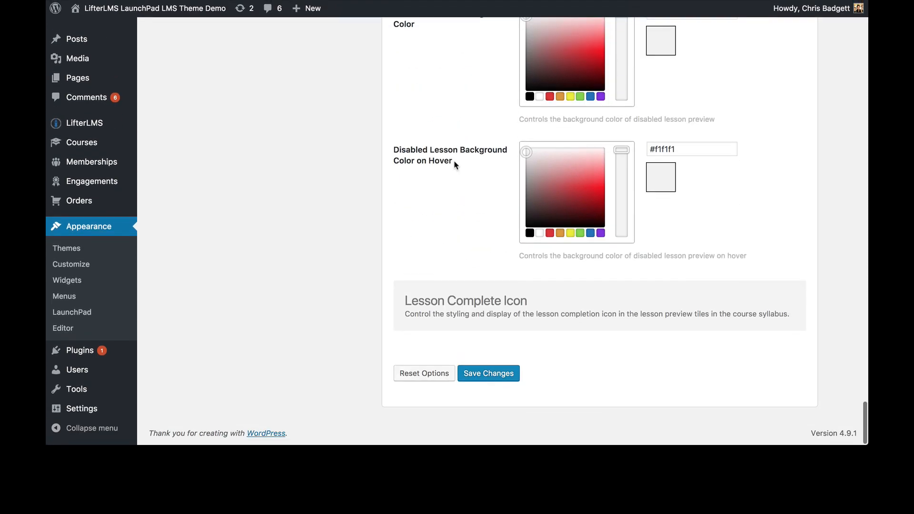
# - Expand the Lesson Complete Icon options and check the completion icons on the demo course page's lesson tiles
pyautogui.click(485, 312)
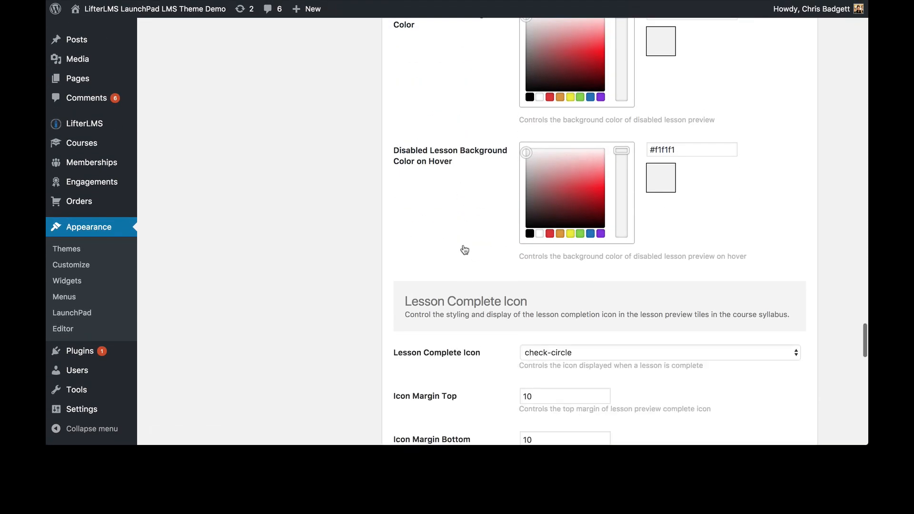
pyautogui.scroll(1, 440, 166)
pyautogui.scroll(-4, 439, 167)
pyautogui.scroll(2, 440, 168)
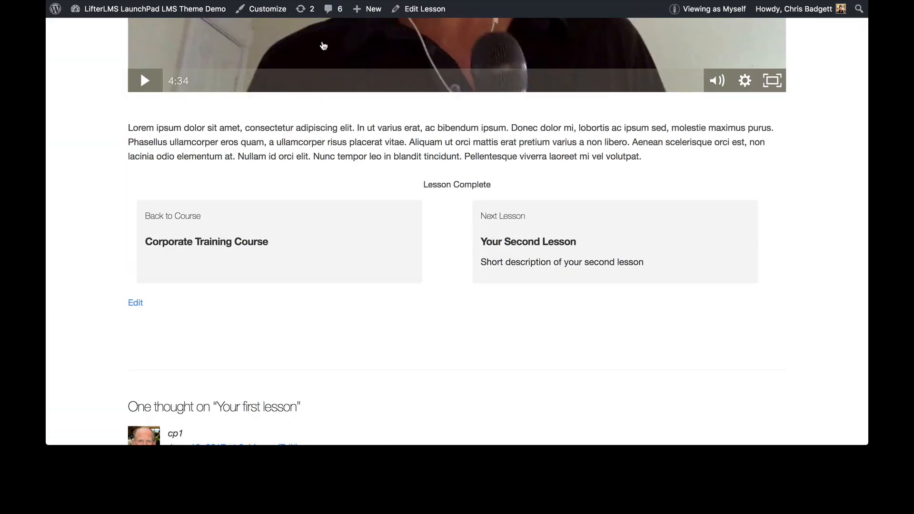
pyautogui.scroll(10, 332, 53)
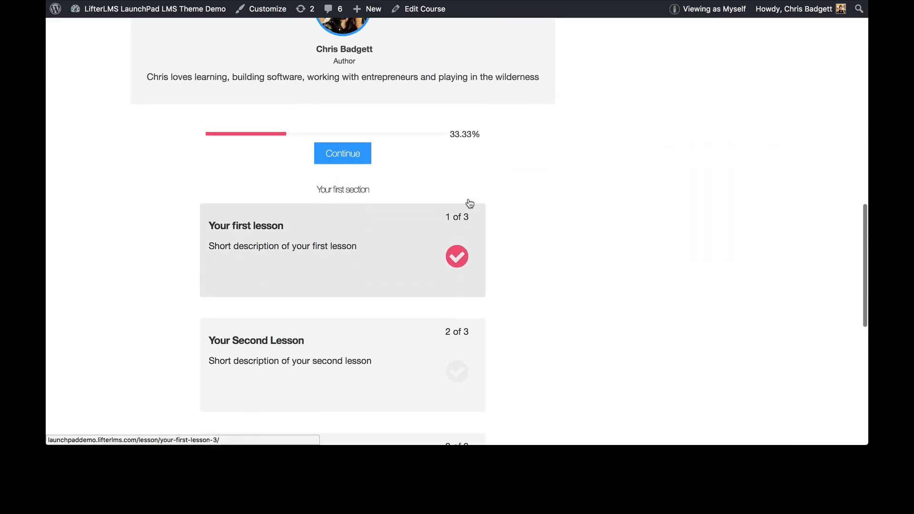
pyautogui.scroll(-3, 443, 204)
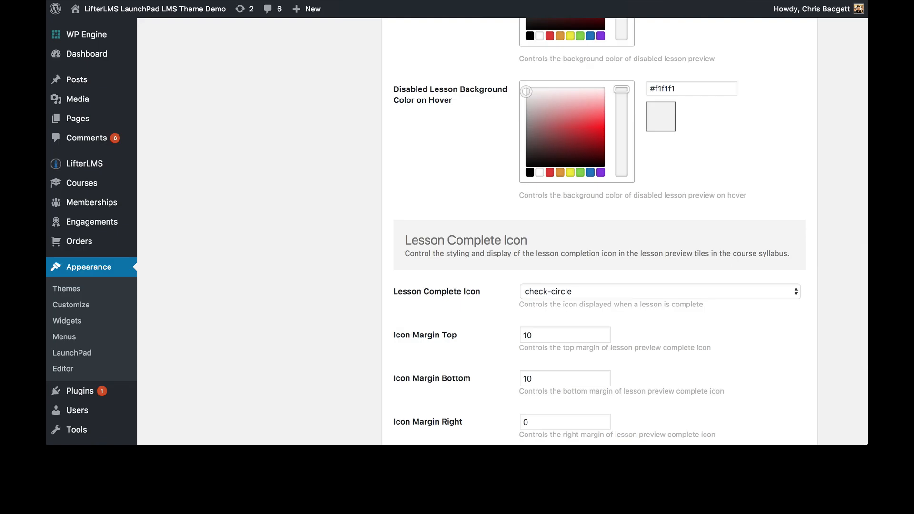
# - Look back through the LifterLMS Course settings, from the lesson complete icon and preview tiles up to the Course Title section
pyautogui.scroll(-1, 548, 273)
pyautogui.scroll(-2, 548, 273)
pyautogui.scroll(10, 492, 163)
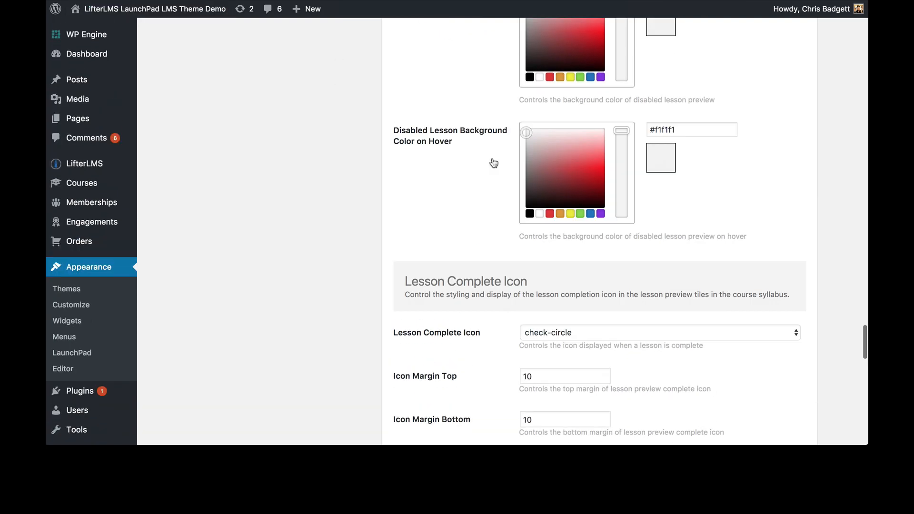
pyautogui.scroll(1, 493, 163)
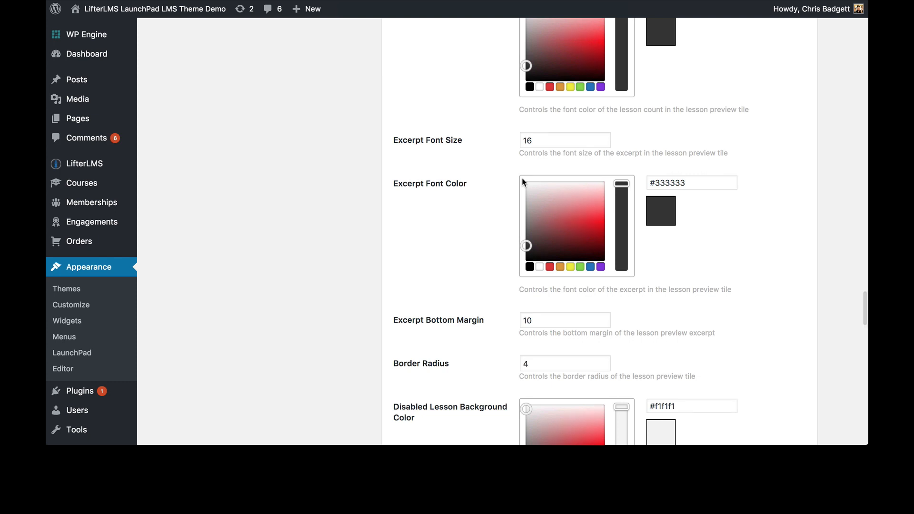
pyautogui.scroll(1, 552, 329)
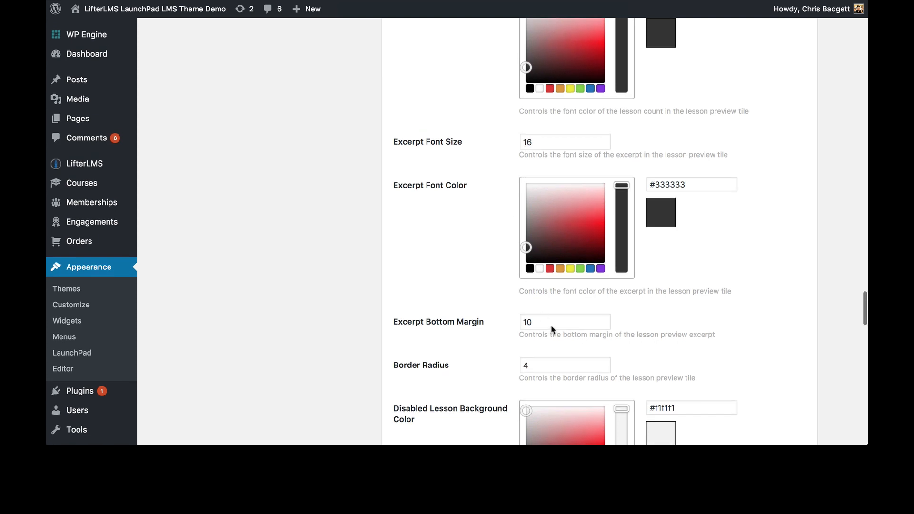
pyautogui.scroll(10, 533, 351)
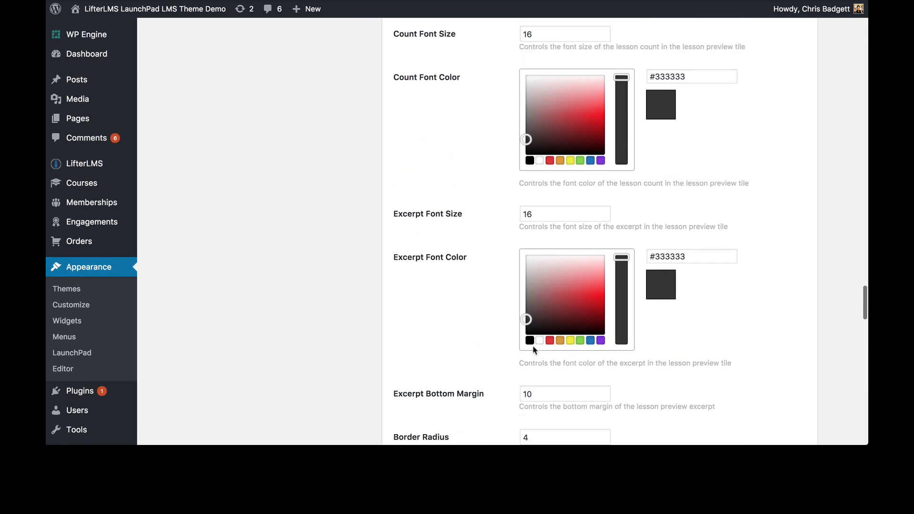
pyautogui.scroll(2, 534, 351)
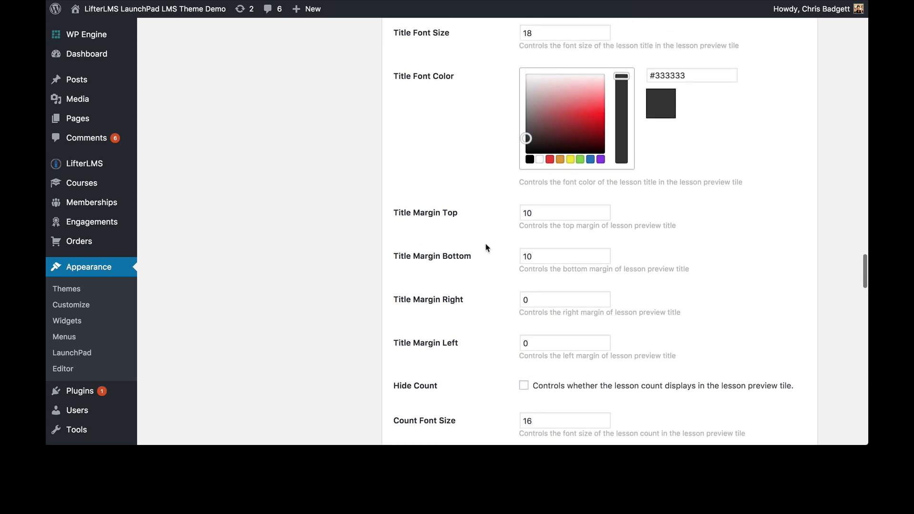
pyautogui.scroll(12, 422, 314)
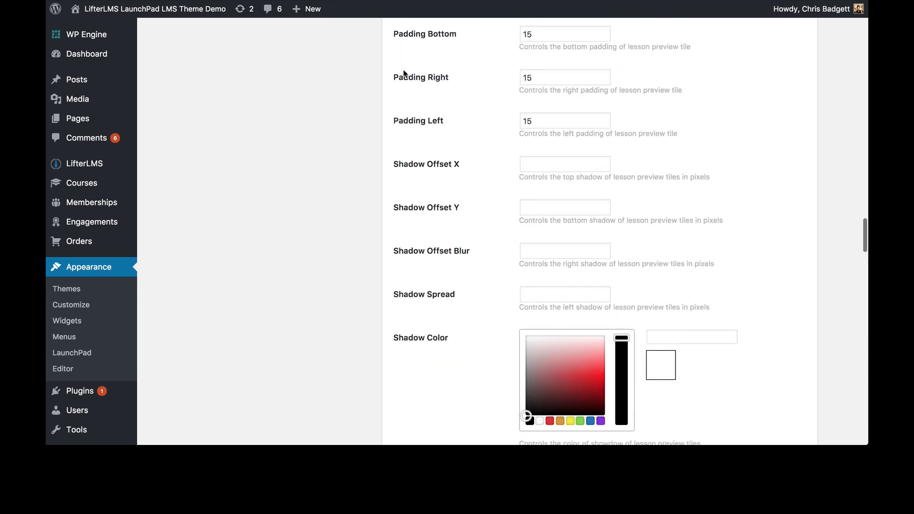
pyautogui.scroll(8, 373, 260)
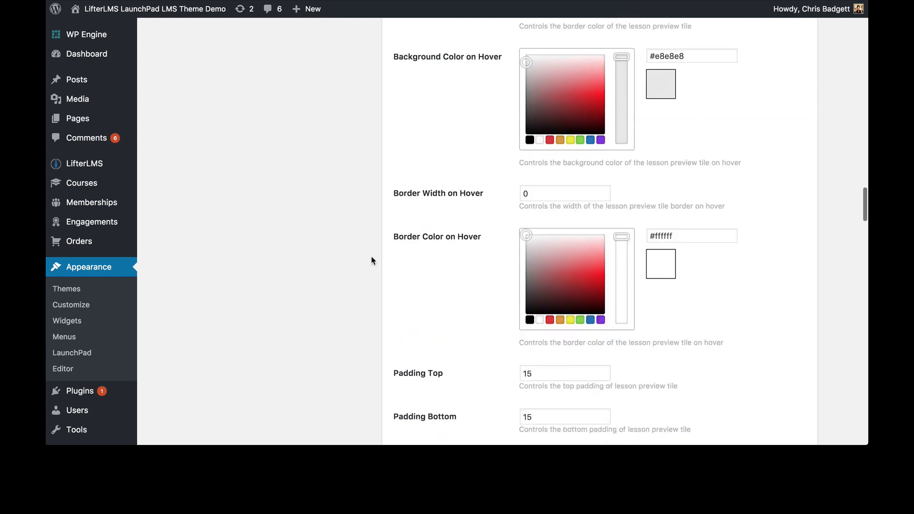
pyautogui.scroll(15, 373, 261)
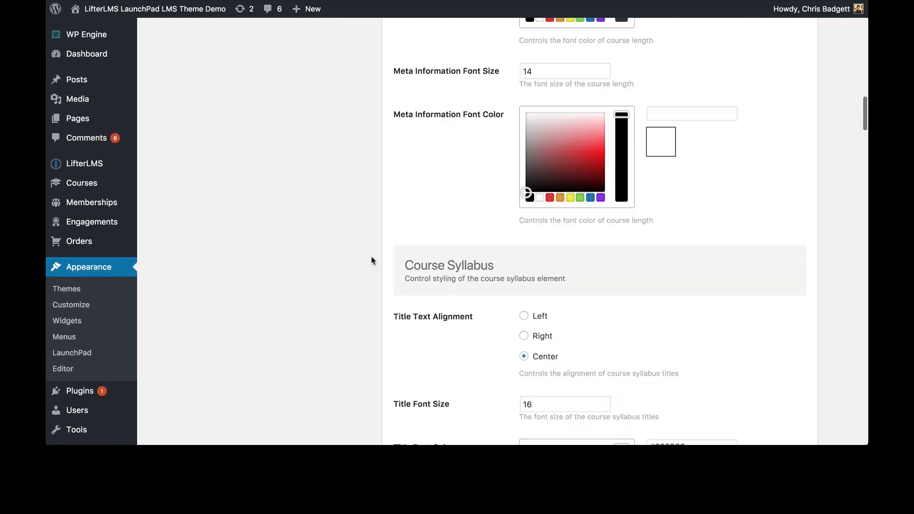
pyautogui.scroll(10, 373, 260)
pyautogui.scroll(-2, 333, 260)
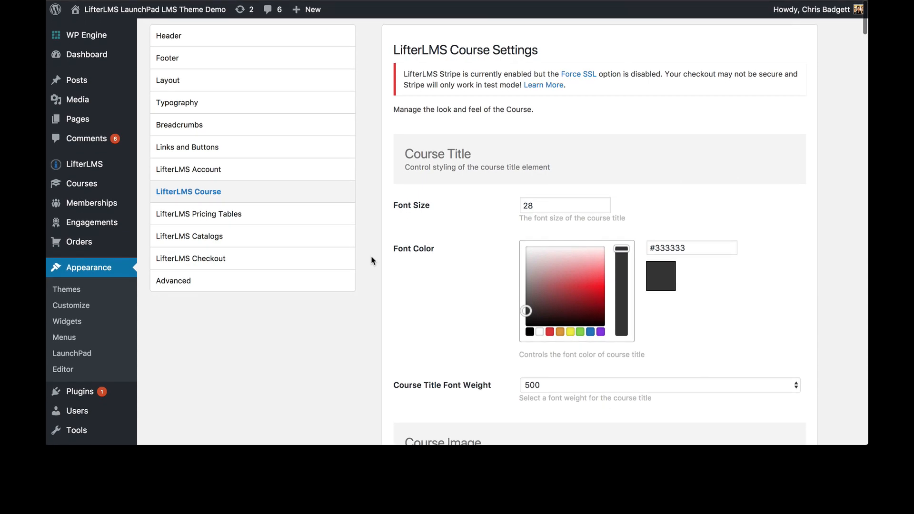
# - Go through the Lesson Complete Icon options, covering margins, padding, colors, size and border settings
pyautogui.scroll(-20, 327, 260)
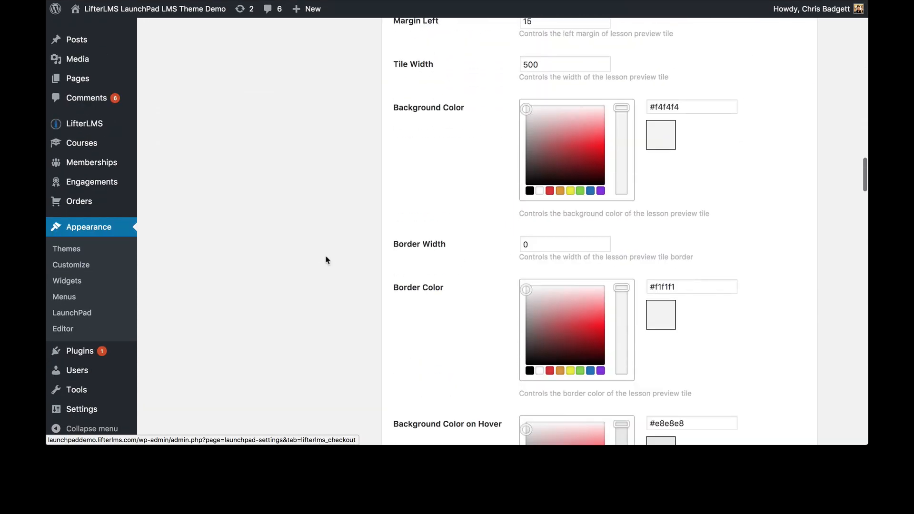
pyautogui.scroll(-20, 327, 260)
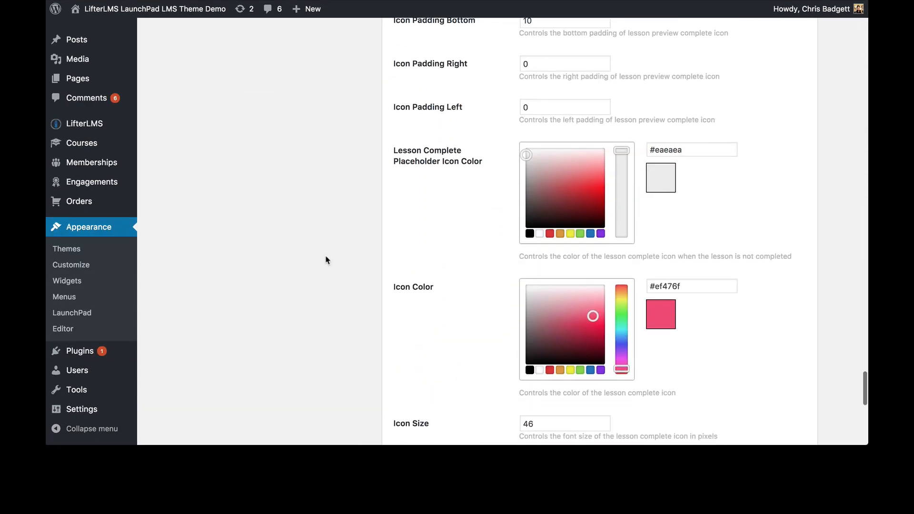
pyautogui.scroll(10, 326, 261)
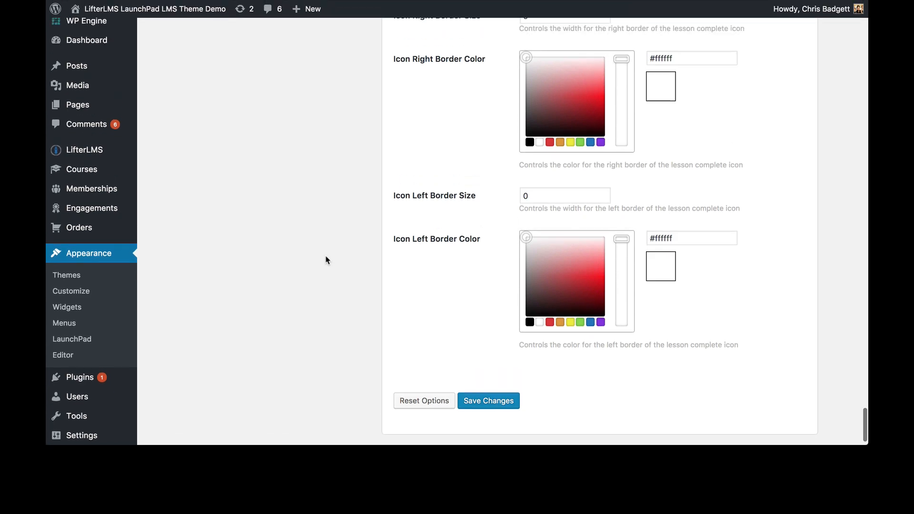
pyautogui.scroll(7, 326, 261)
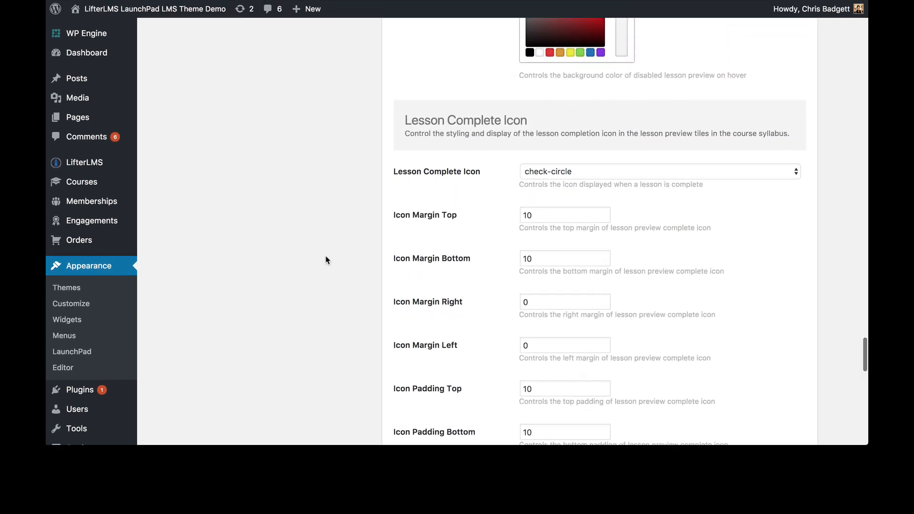
pyautogui.scroll(-3, 326, 260)
pyautogui.scroll(-15, 327, 261)
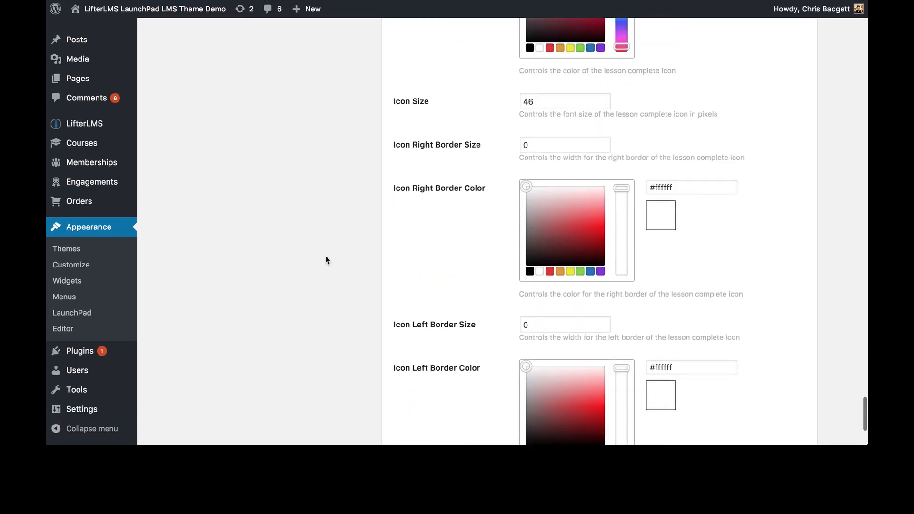
pyautogui.scroll(20, 327, 260)
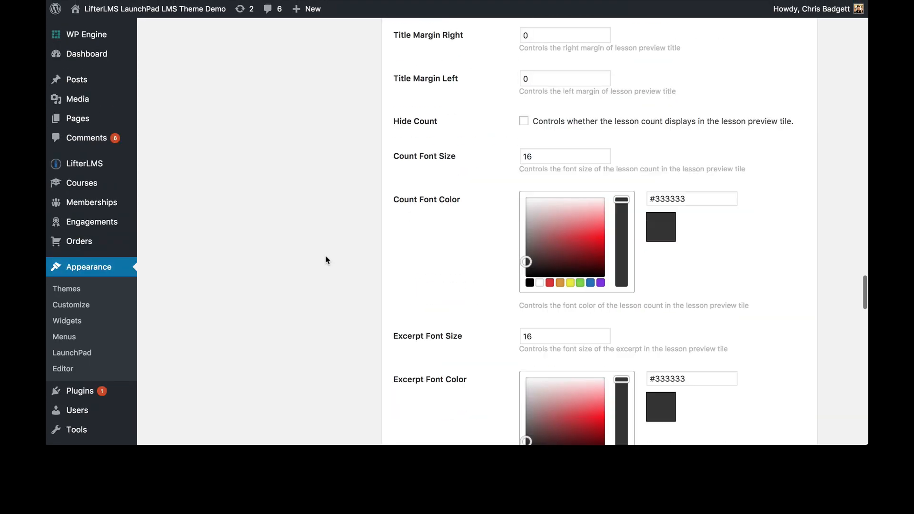
pyautogui.scroll(10, 326, 260)
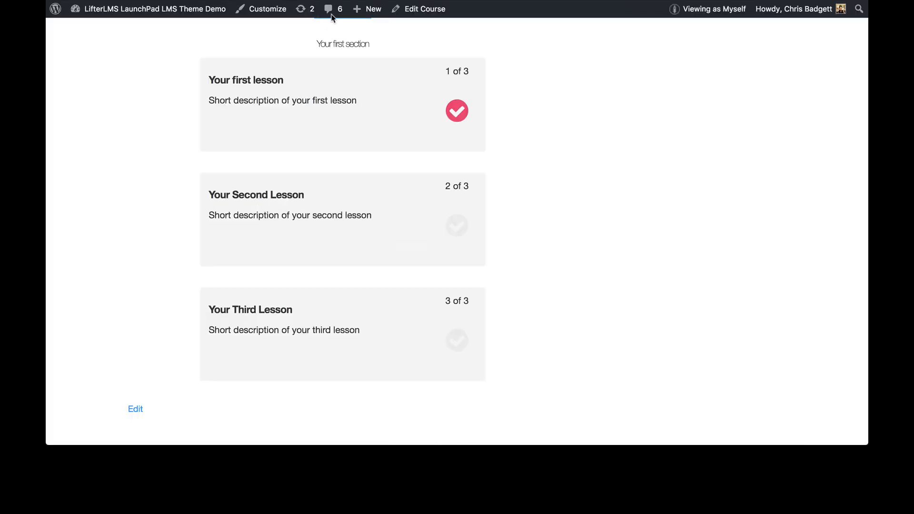
# - Open the demo Corporate Training Course page as a logged-out visitor and locate its pricing table
pyautogui.moveTo(161, 14)
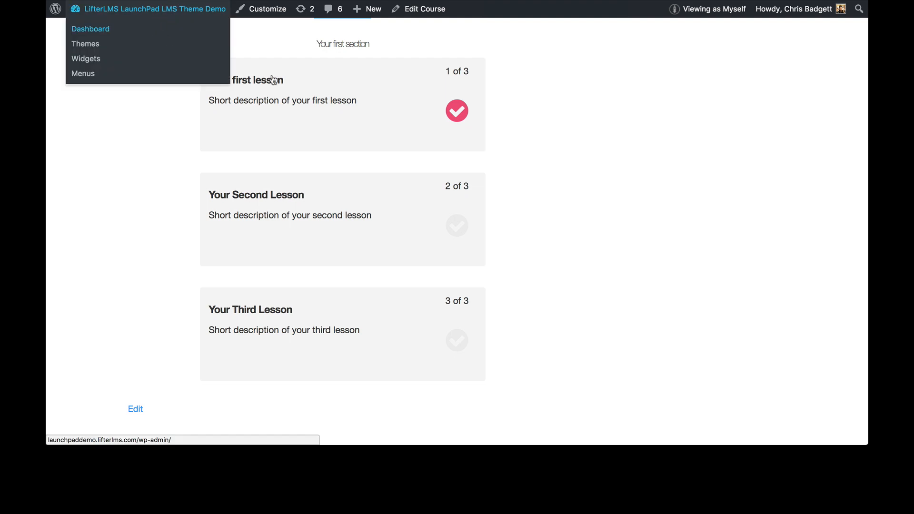
pyautogui.moveTo(700, 14)
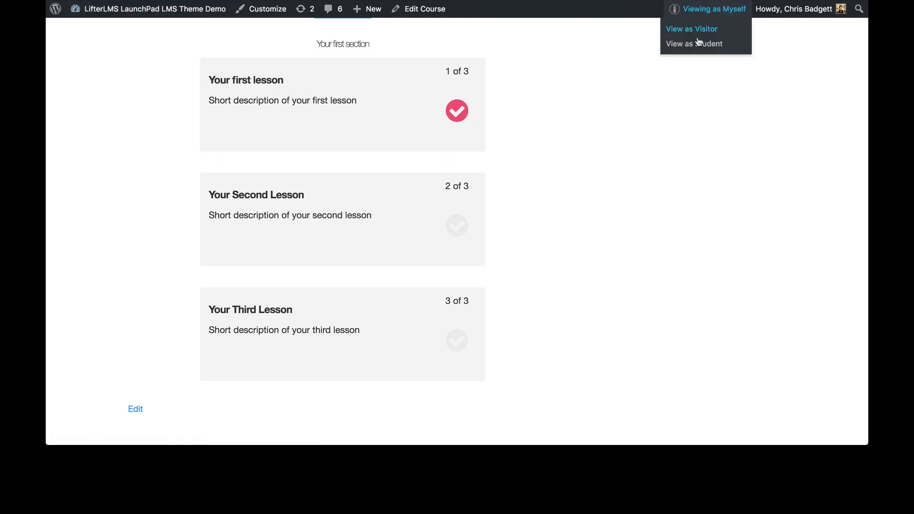
pyautogui.scroll(10, 514, 57)
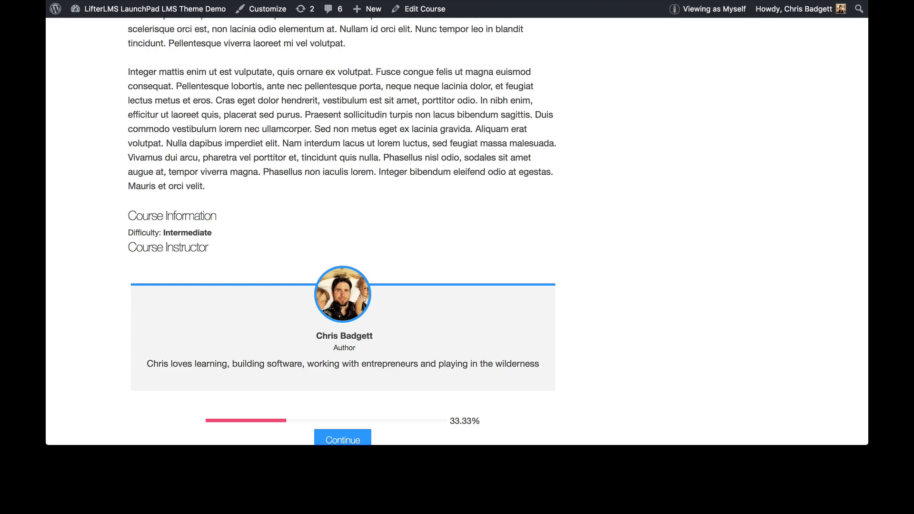
pyautogui.click(123, 0)
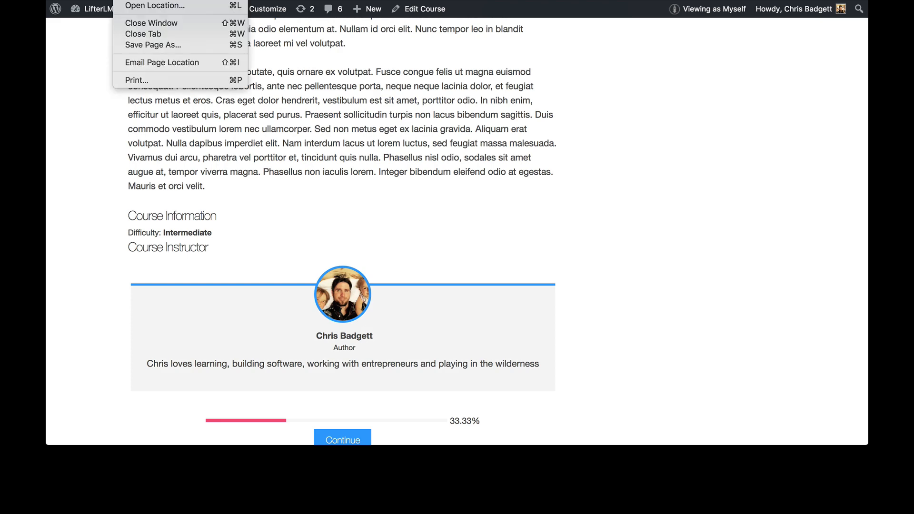
pyautogui.click(157, 0)
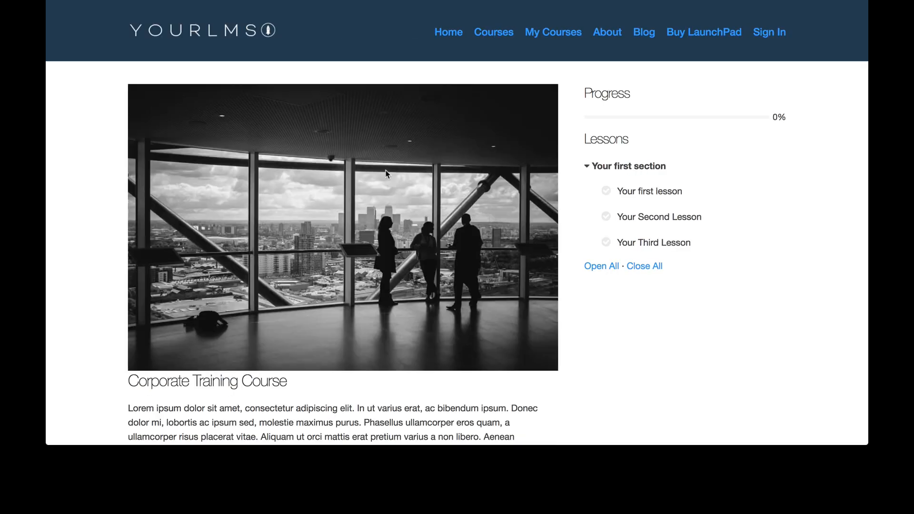
pyautogui.scroll(-10, 387, 174)
pyautogui.scroll(-2, 387, 174)
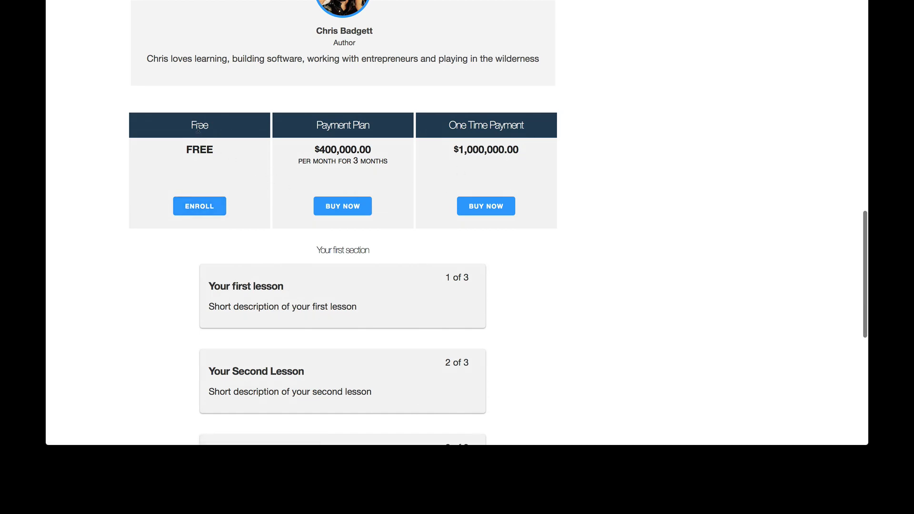
pyautogui.scroll(1, 421, 149)
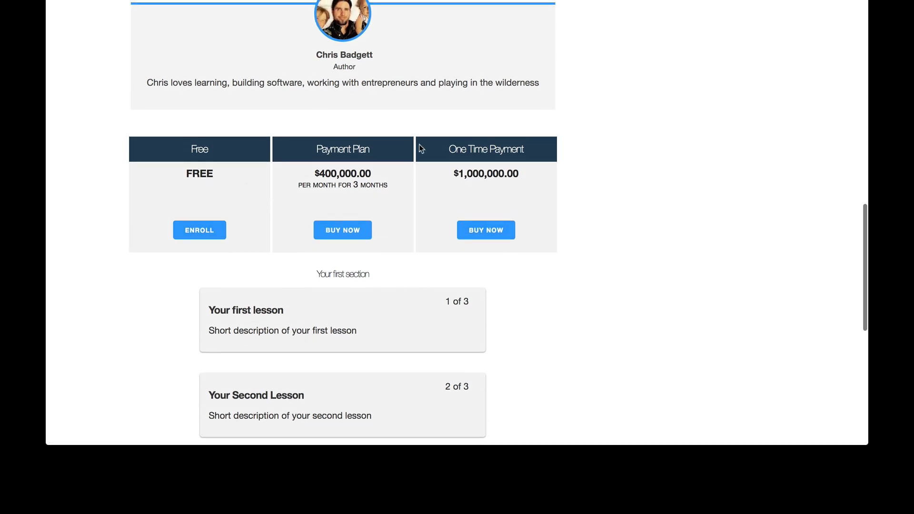
# - Open the LifterLMS Pricing Tables settings, expand Access Plan Styles and compare its options with the demo course's pricing table
pyautogui.moveTo(47, 449)
pyautogui.click(168, 161)
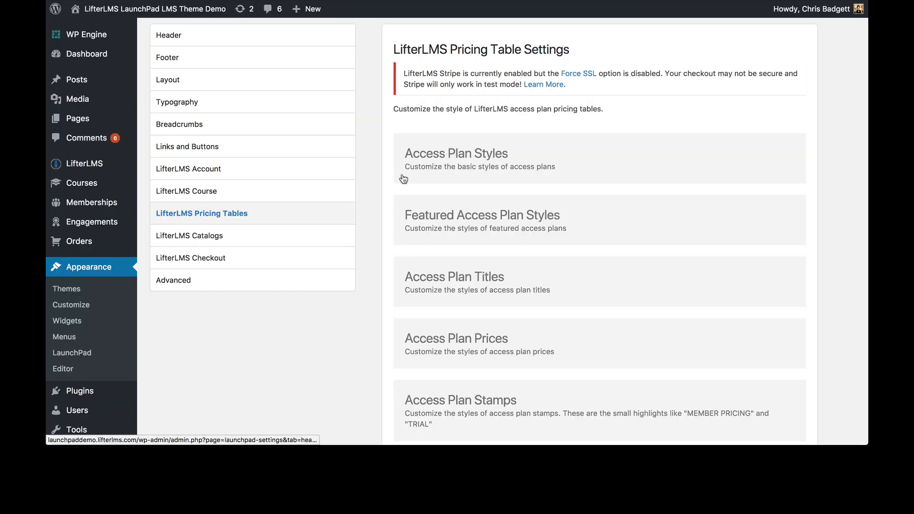
pyautogui.click(441, 175)
pyautogui.scroll(-3, 684, 255)
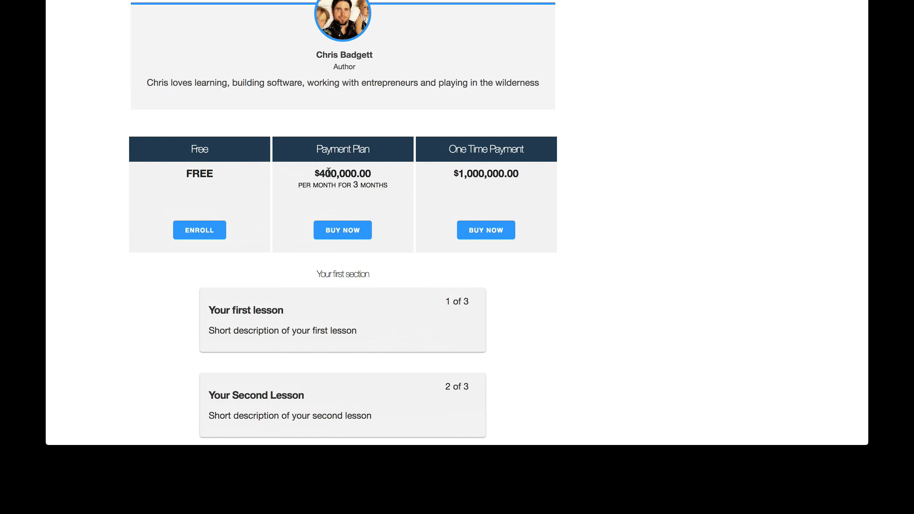
pyautogui.moveTo(46, 445)
pyautogui.click(173, 193)
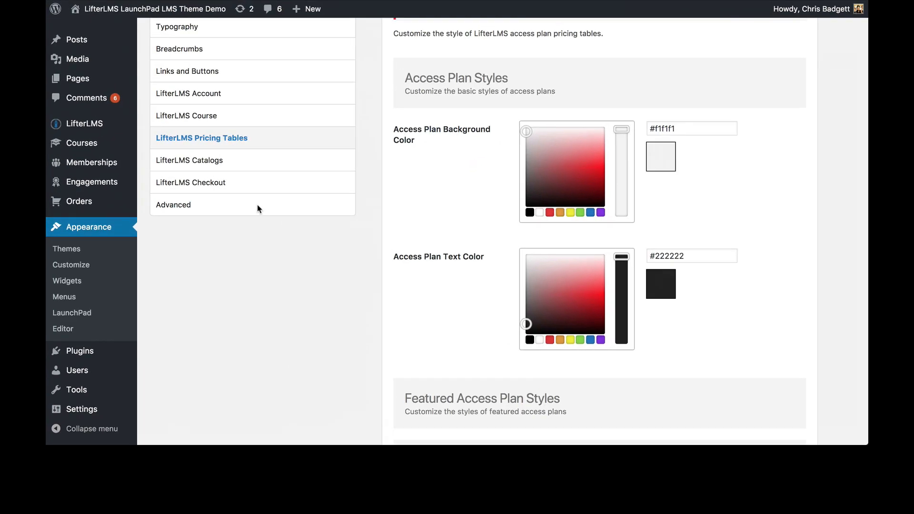
# - Expand Featured Access Plan Styles and review the featured plan text and its background and font color options
pyautogui.scroll(-2, 485, 360)
pyautogui.scroll(-1, 484, 360)
pyautogui.click(457, 294)
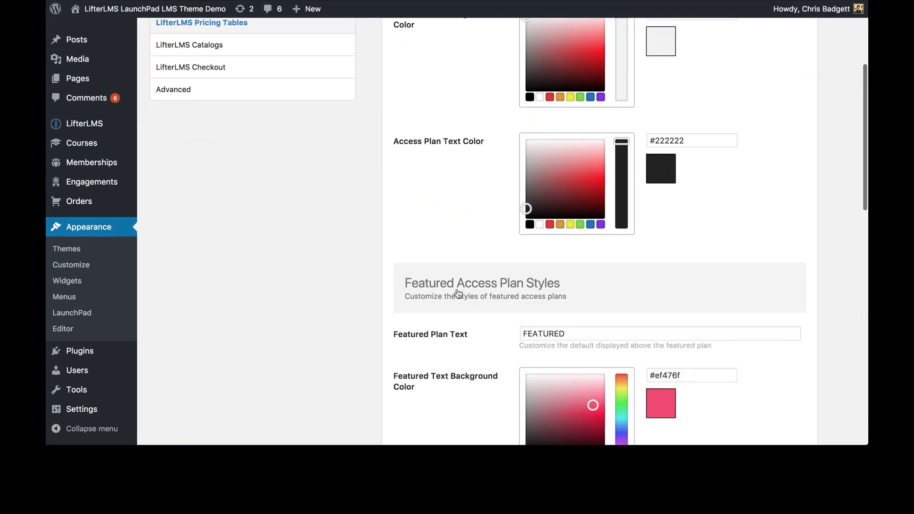
pyautogui.scroll(-7, 458, 294)
pyautogui.scroll(3, 458, 293)
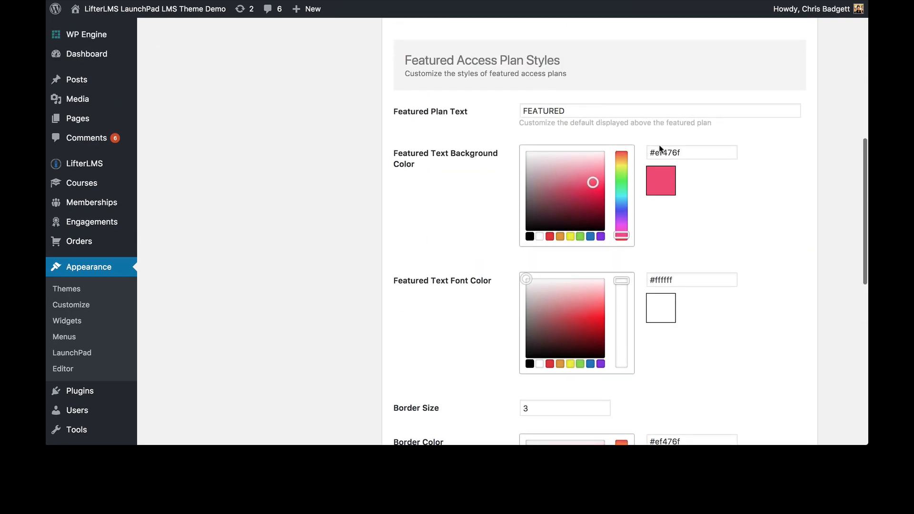
# - Check the pricing table on the demo course page, and review the featured plan's border size and border color options
pyautogui.moveTo(47, 445)
pyautogui.click(190, 160)
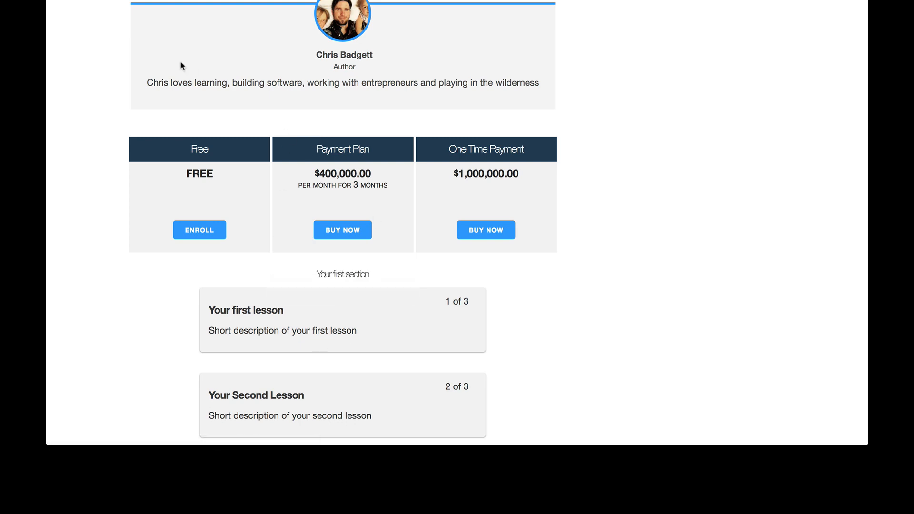
pyautogui.moveTo(47, 445)
pyautogui.click(265, 180)
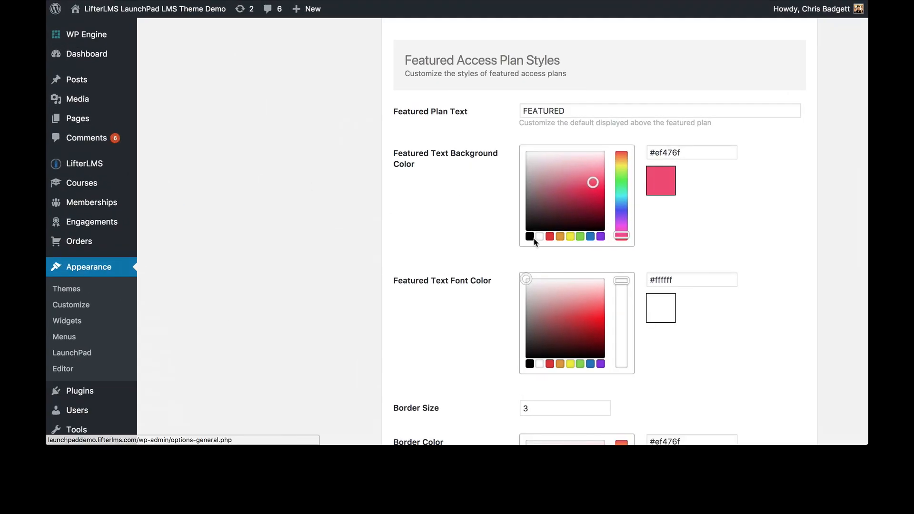
pyautogui.scroll(-5, 567, 251)
pyautogui.scroll(-2, 567, 255)
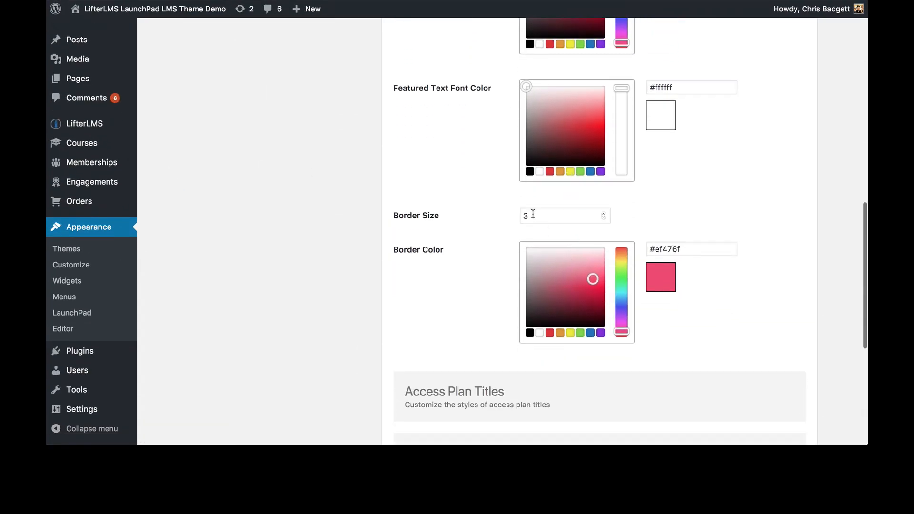
# - Expand Access Plan Titles and compare its background color, font color and font size options with the demo course's pricing table
pyautogui.scroll(-4, 559, 243)
pyautogui.click(455, 291)
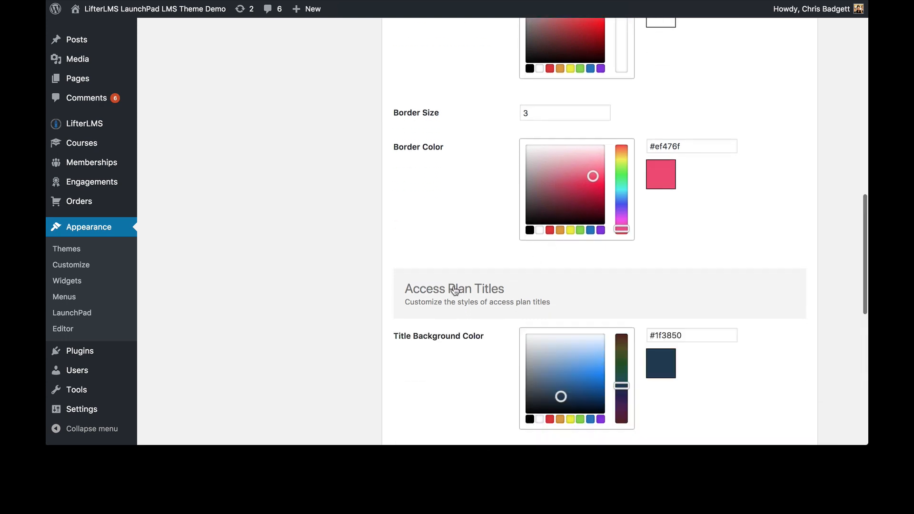
pyautogui.scroll(-8, 662, 328)
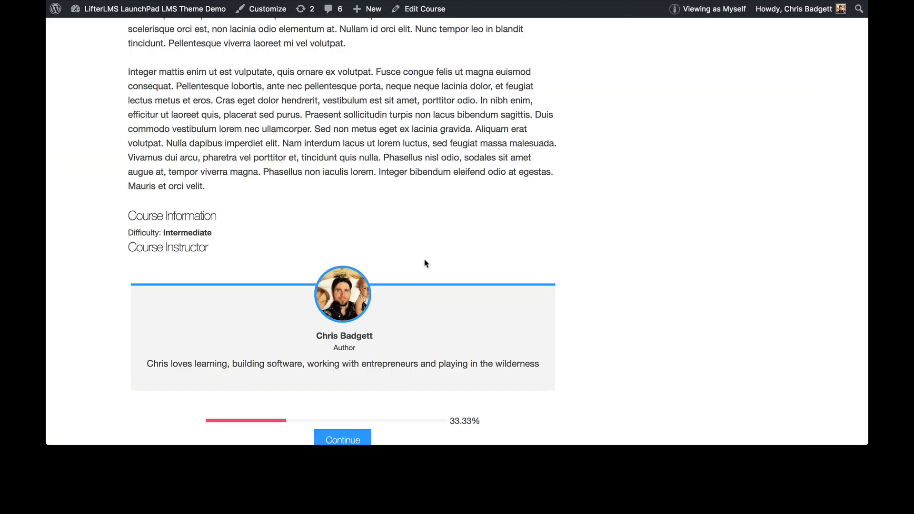
pyautogui.scroll(-2, 425, 263)
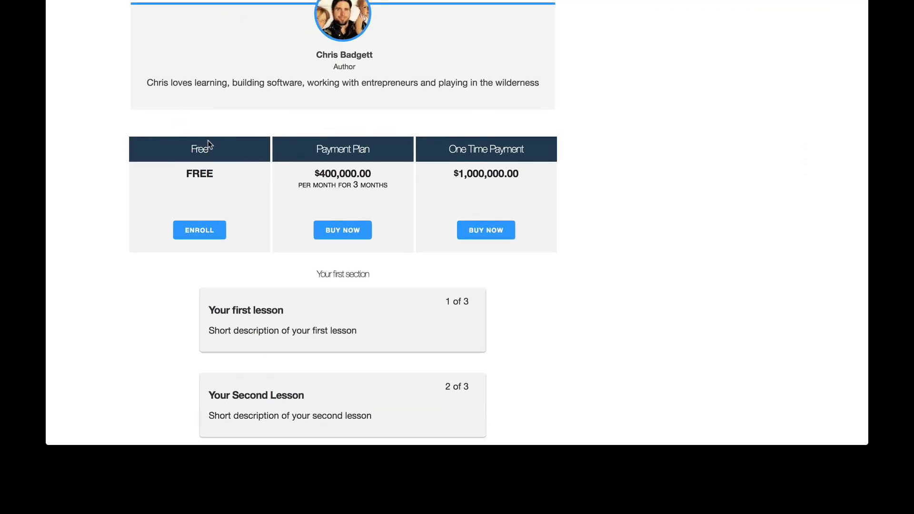
pyautogui.moveTo(47, 444)
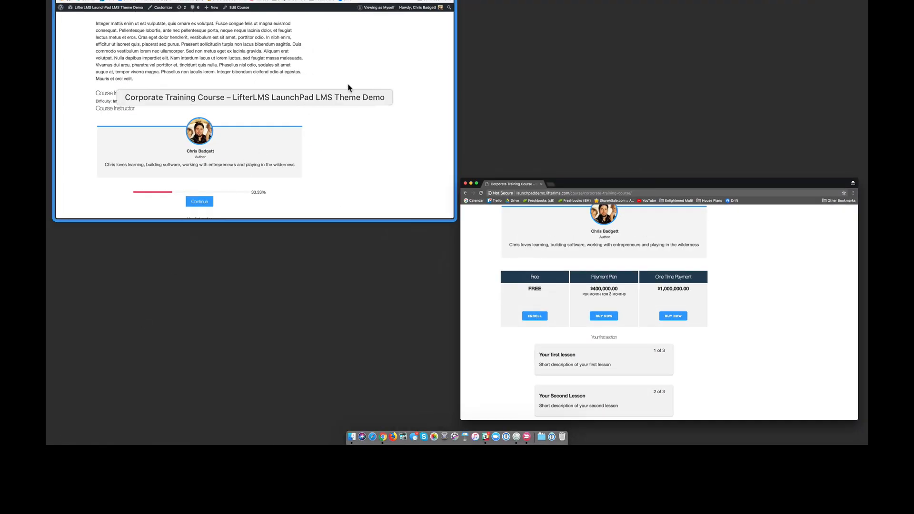
pyautogui.click(350, 87)
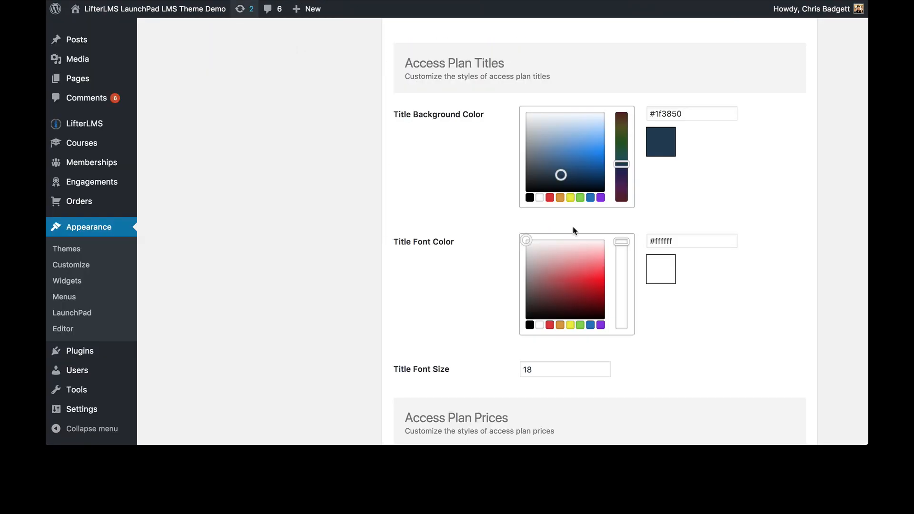
pyautogui.scroll(-1, 595, 243)
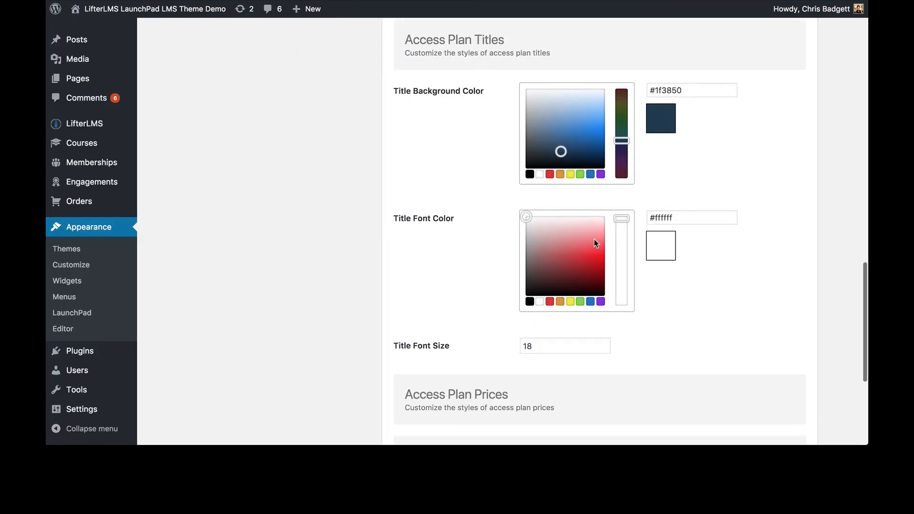
# - Expand Access Plan Prices and review the price font color and font size options
pyautogui.scroll(-3, 605, 272)
pyautogui.click(508, 265)
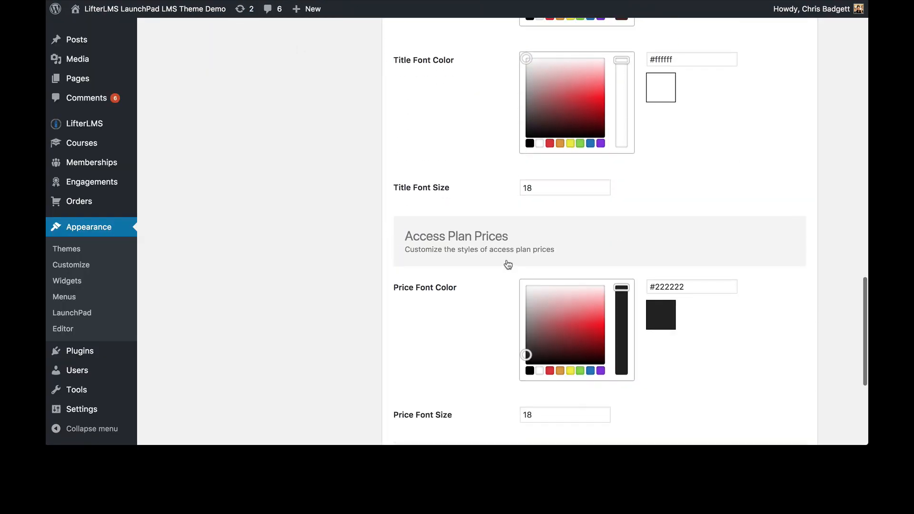
pyautogui.scroll(-2, 507, 263)
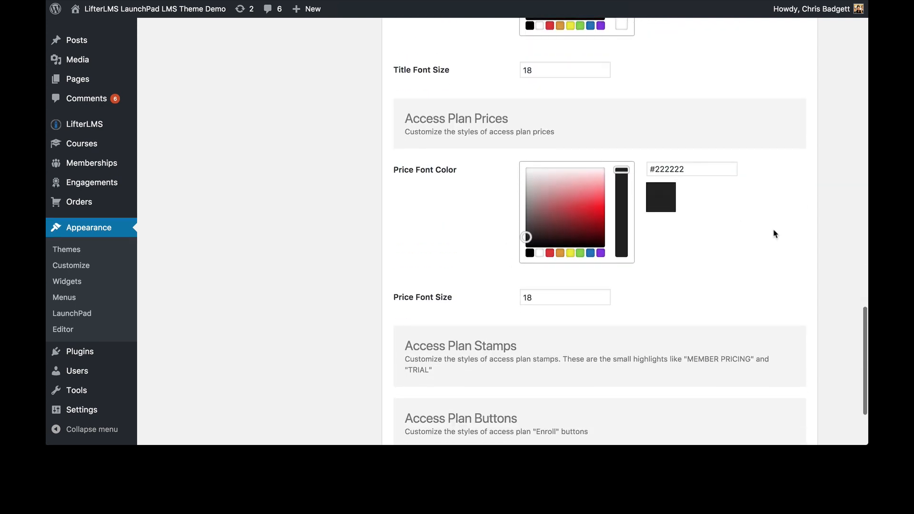
pyautogui.scroll(-2, 652, 187)
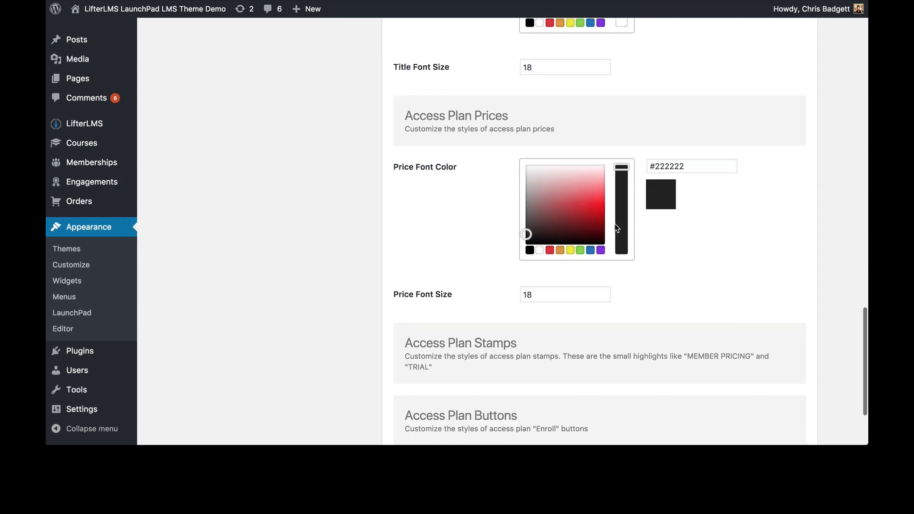
# - Expand Access Plan Stamps and review the stamp background color and font color options
pyautogui.click(575, 245)
pyautogui.scroll(-5, 575, 245)
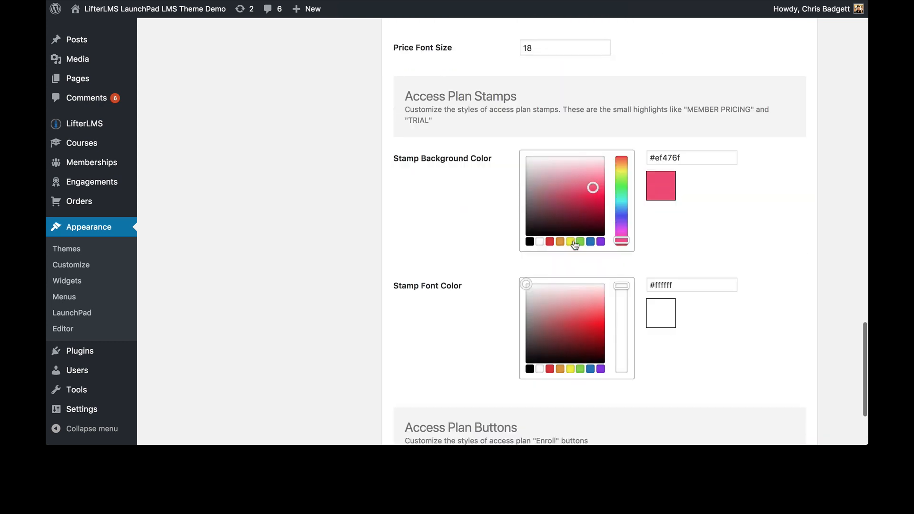
pyautogui.scroll(2, 576, 245)
pyautogui.scroll(1, 576, 245)
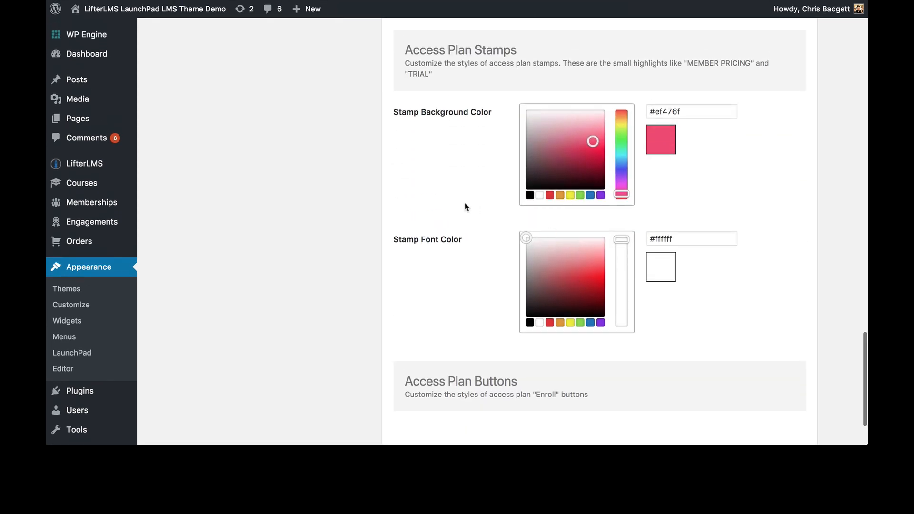
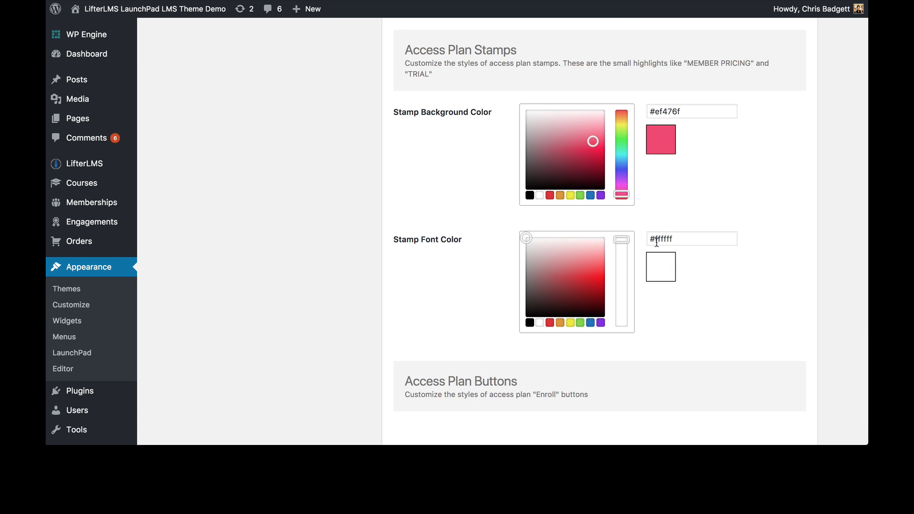
# - Expand Access Plan Buttons and review the button color, font color and border color options
pyautogui.scroll(-3, 676, 259)
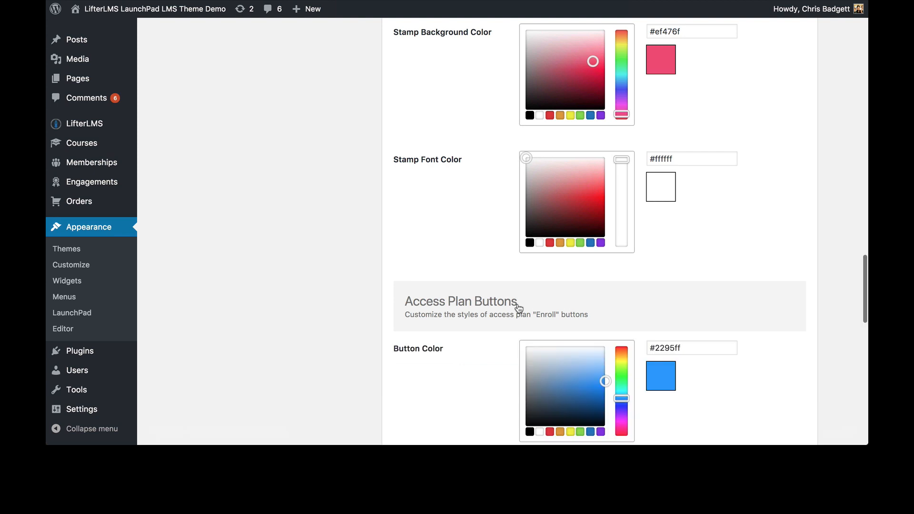
pyautogui.scroll(-5, 520, 309)
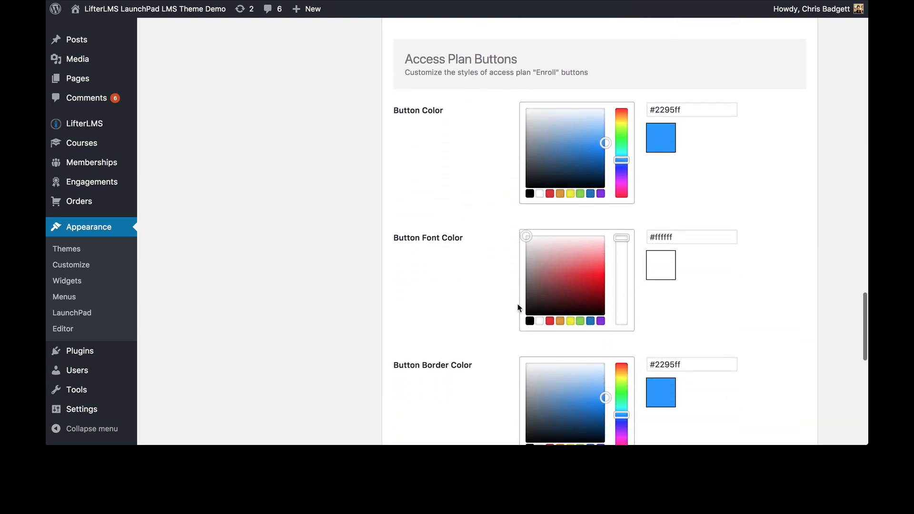
pyautogui.scroll(-2, 519, 309)
pyautogui.scroll(-1, 519, 308)
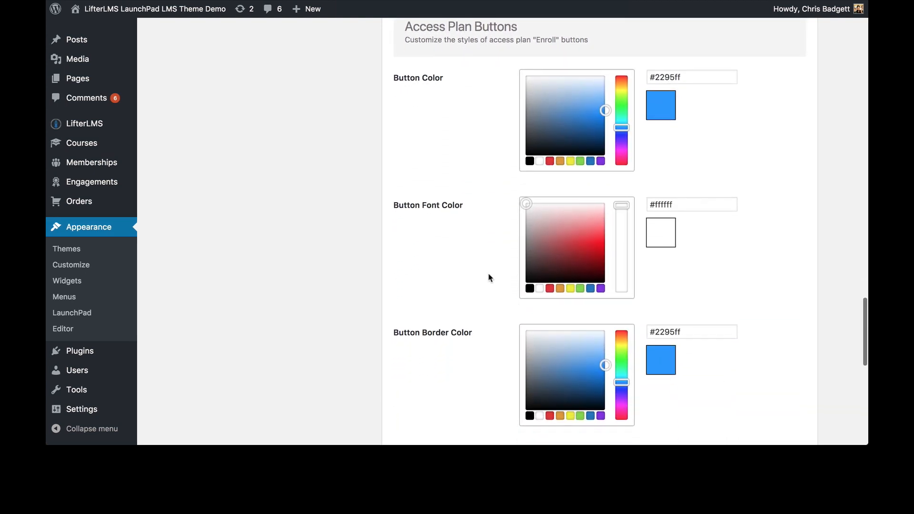
pyautogui.scroll(15, 479, 265)
pyautogui.scroll(-14, 479, 265)
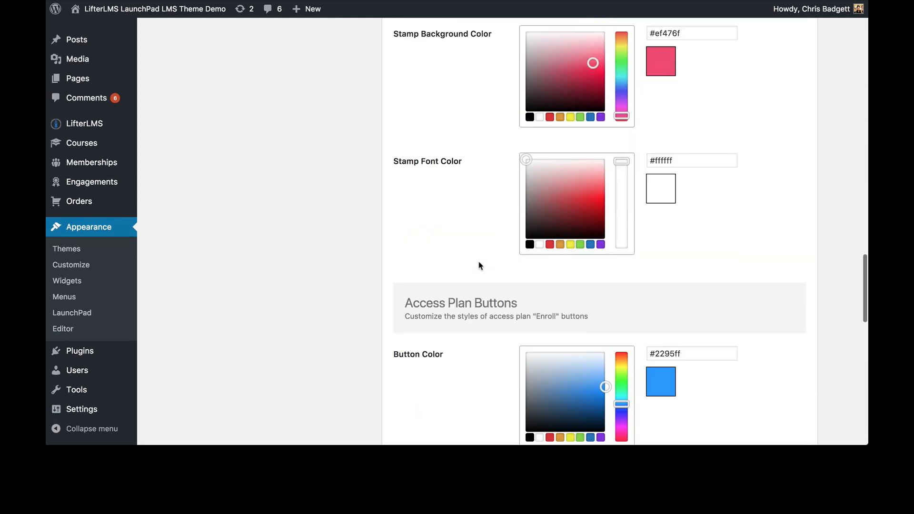
pyautogui.scroll(-1, 479, 266)
pyautogui.scroll(3, 479, 265)
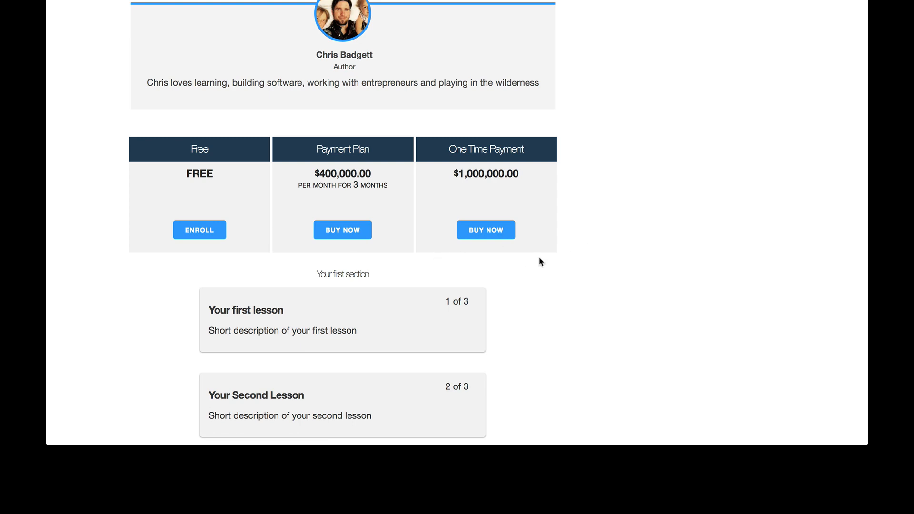
# - Check the enroll and buy buttons in the demo pricing table, and review the button hover color options in the settings
pyautogui.moveTo(46, 445)
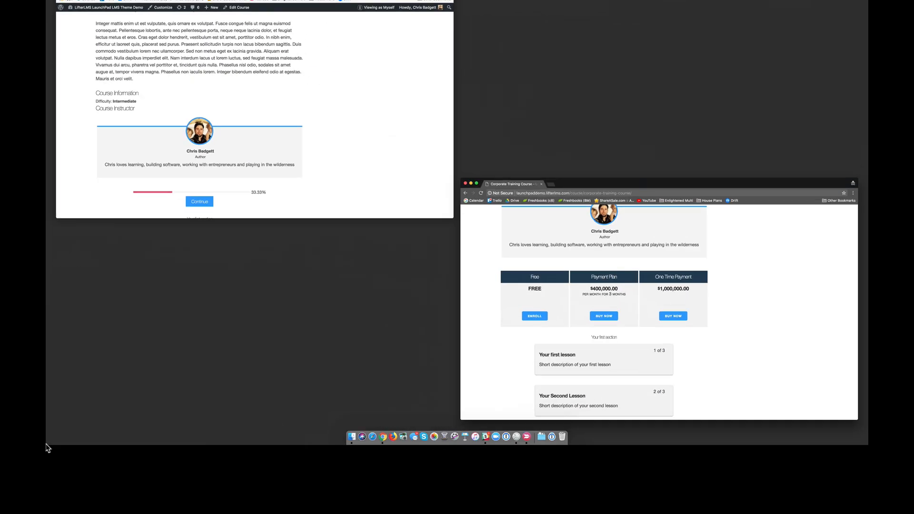
pyautogui.click(341, 78)
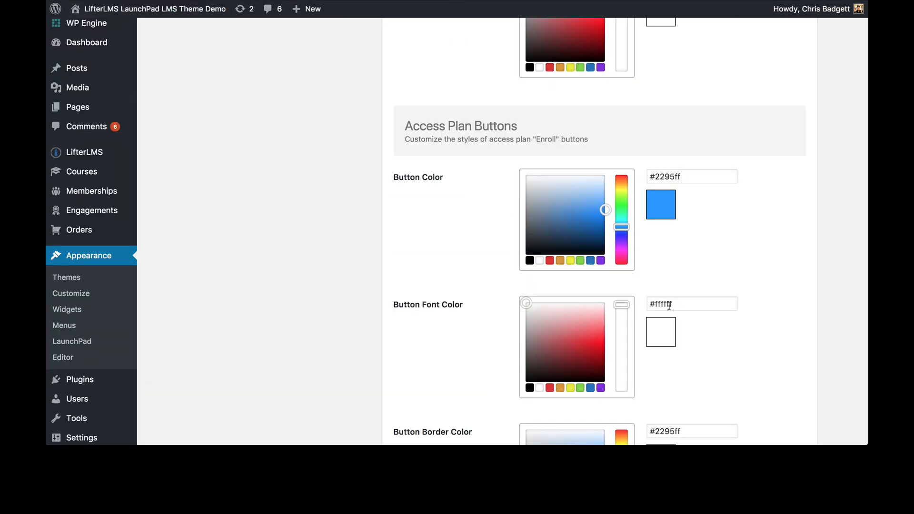
pyautogui.scroll(-6, 669, 305)
pyautogui.scroll(-6, 669, 305)
pyautogui.scroll(10, 669, 305)
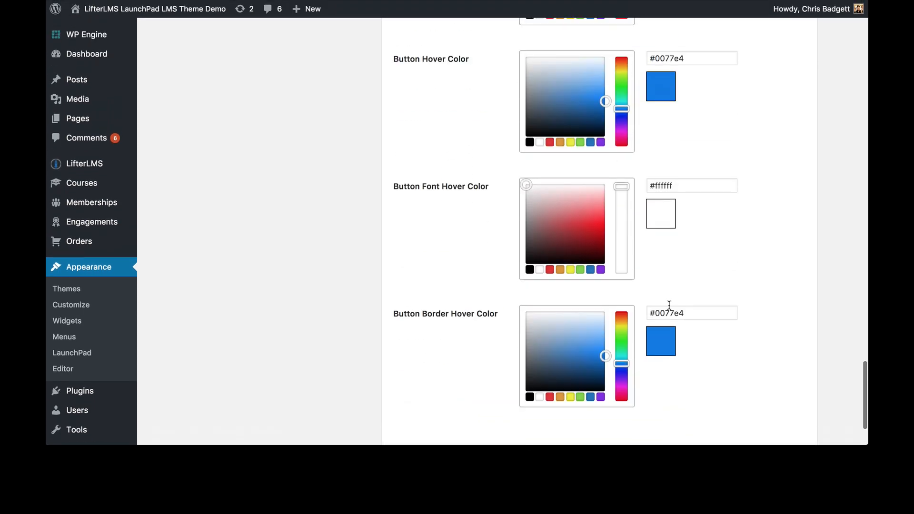
# - Open the LifterLMS Catalogs settings, and browse the Courses catalog page on the demo site
pyautogui.scroll(15, 669, 305)
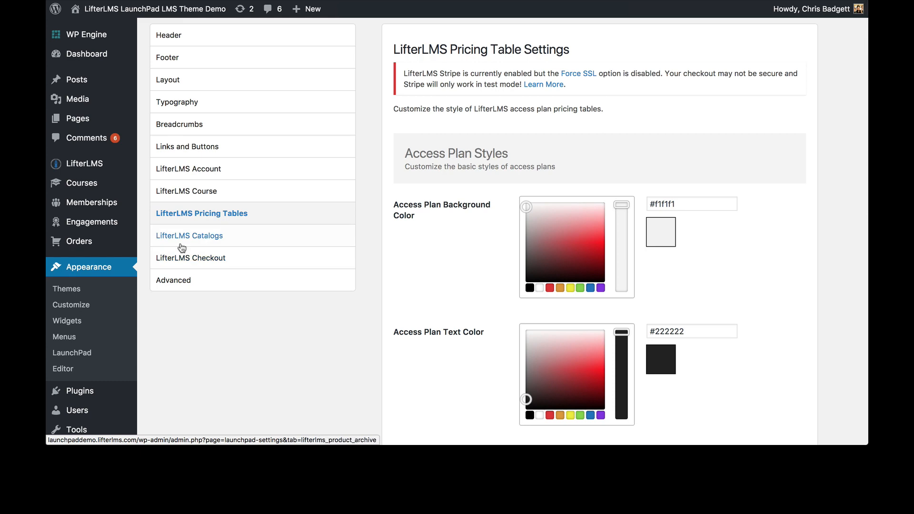
pyautogui.click(182, 246)
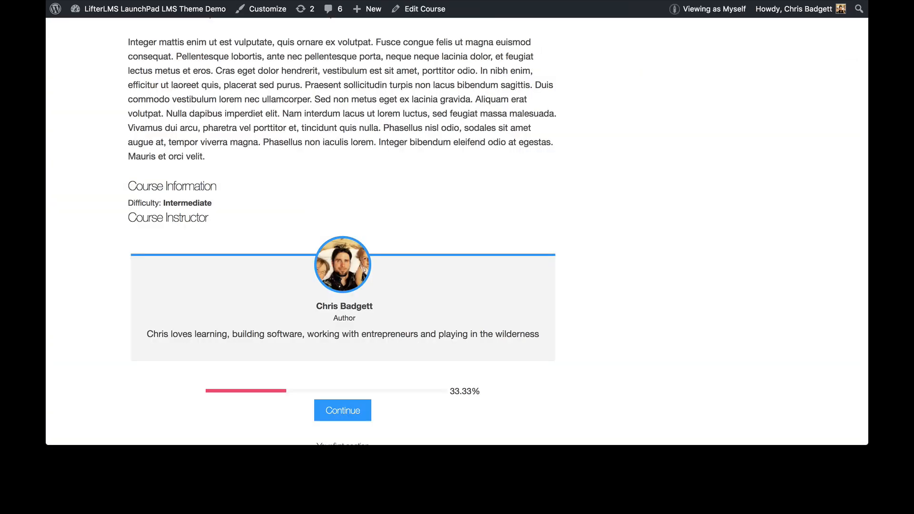
pyautogui.scroll(10, 639, 144)
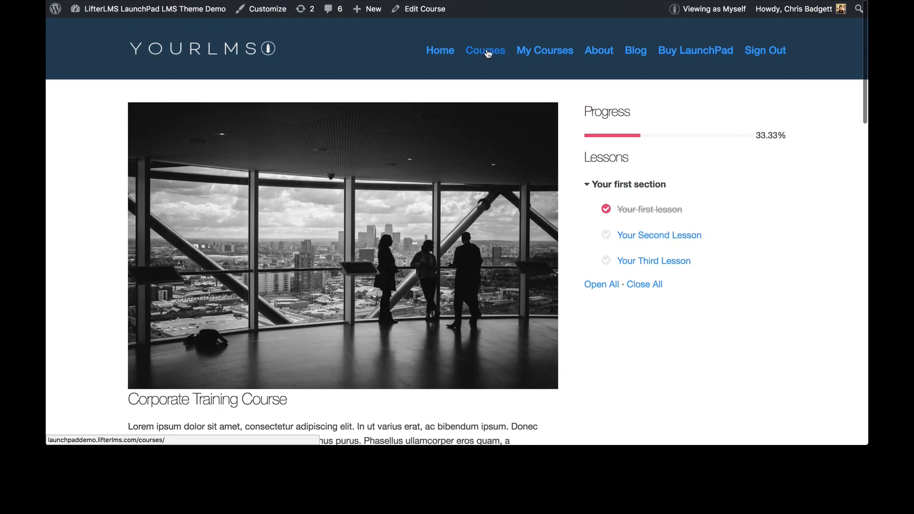
pyautogui.click(487, 52)
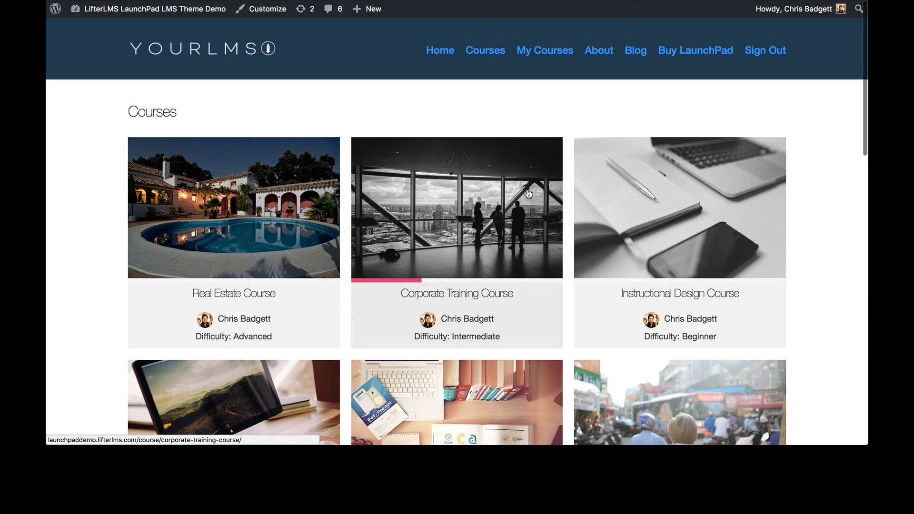
pyautogui.scroll(-3, 528, 193)
pyautogui.scroll(-15, 529, 193)
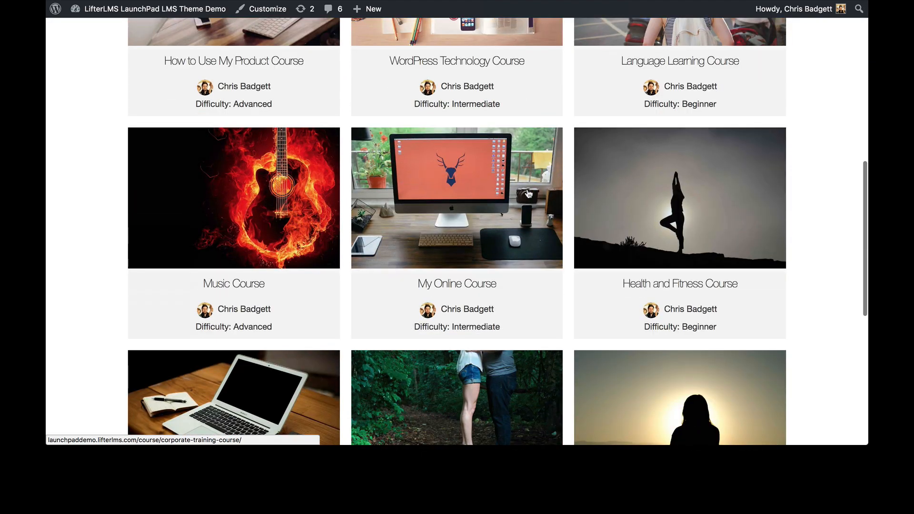
pyautogui.scroll(20, 529, 193)
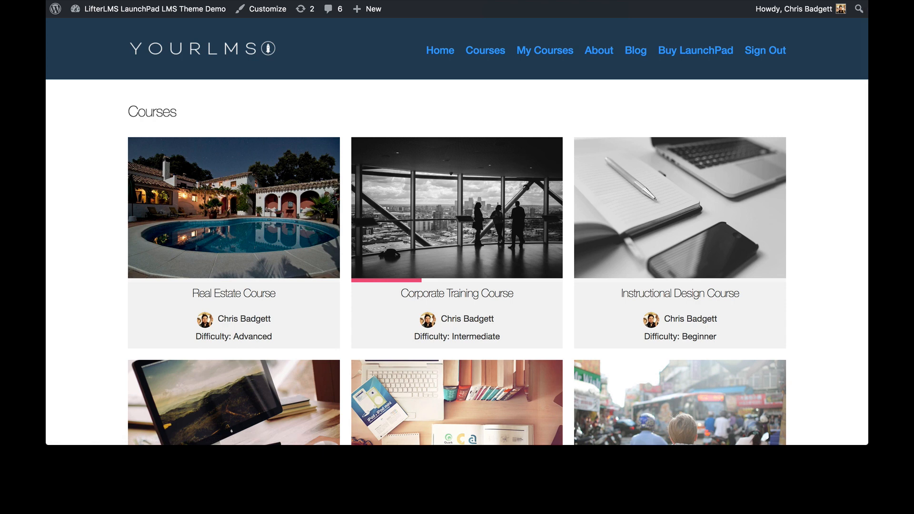
# - View the Membership Catalog at launchpaddemo.lifterlms.com/memberships, and return to the Courses catalog to look over its tiles
pyautogui.press('super+l')
pyautogui.write('launchpaddemo.lifterlms.com/memberships')
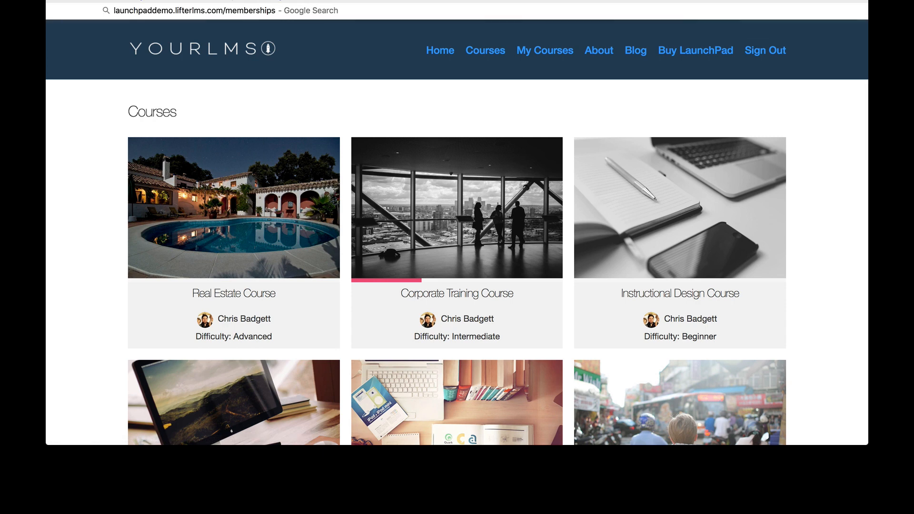
pyautogui.press('Return')
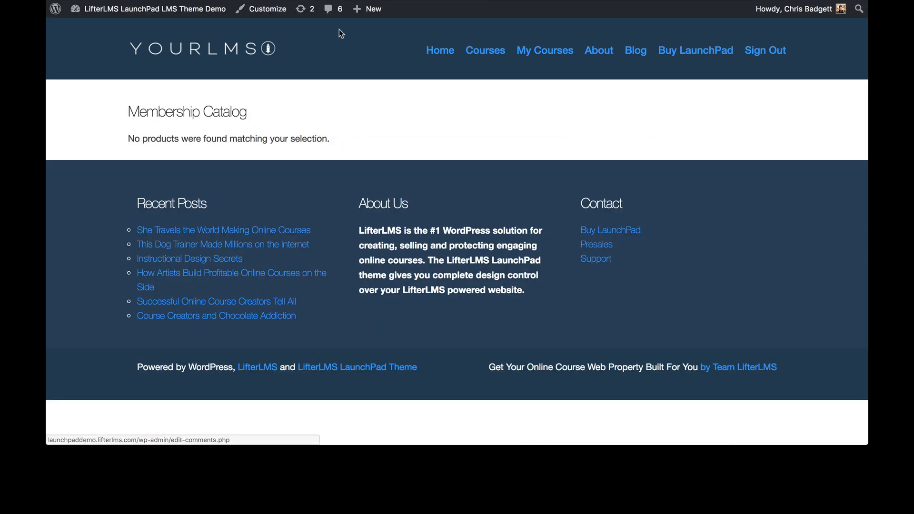
pyautogui.moveTo(127, 114); pyautogui.dragTo(339, 140)
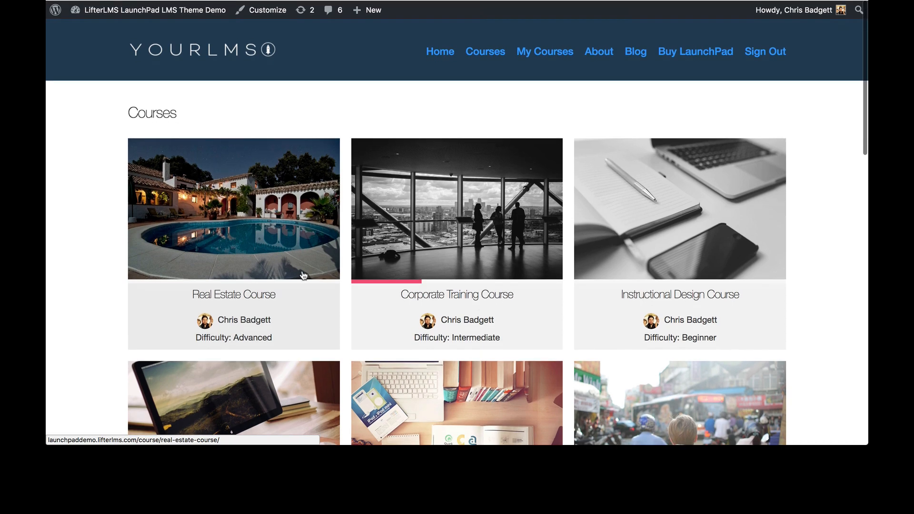
pyautogui.scroll(-5, 301, 275)
pyautogui.scroll(5, 302, 276)
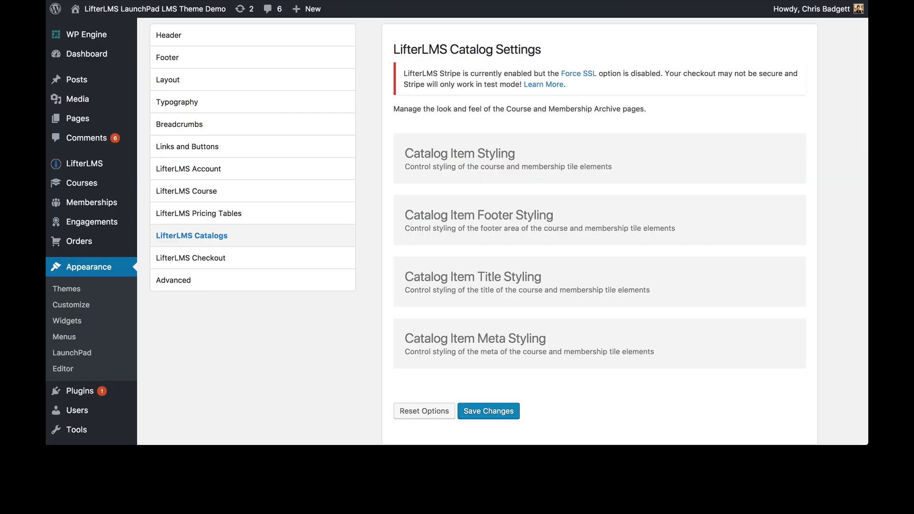
# - Expand Catalog Item Styling, set the number of columns to 4, and save the catalog settings
pyautogui.click(437, 152)
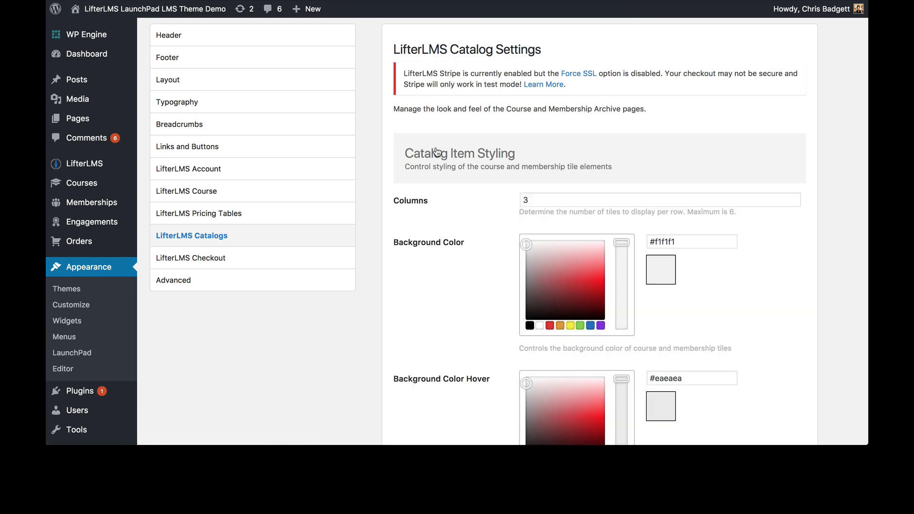
pyautogui.scroll(-3, 437, 151)
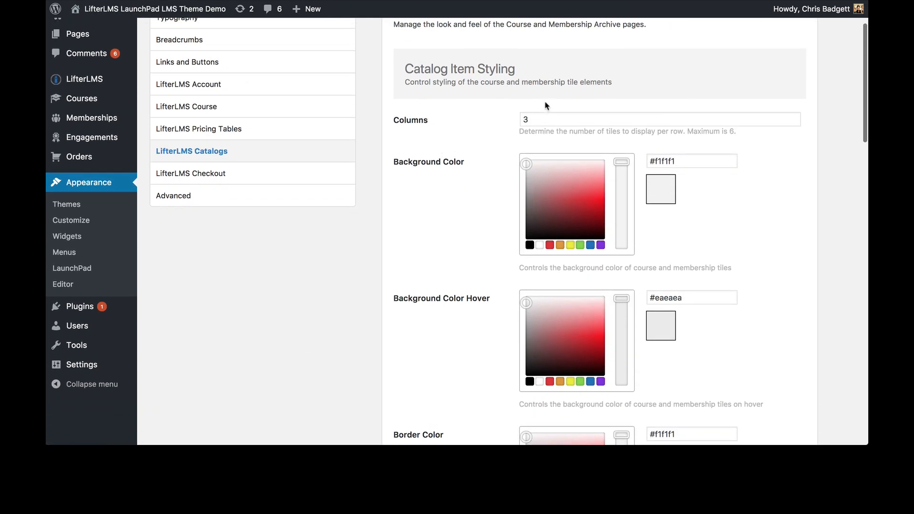
pyautogui.moveTo(543, 119); pyautogui.dragTo(495, 123)
pyautogui.write('4')
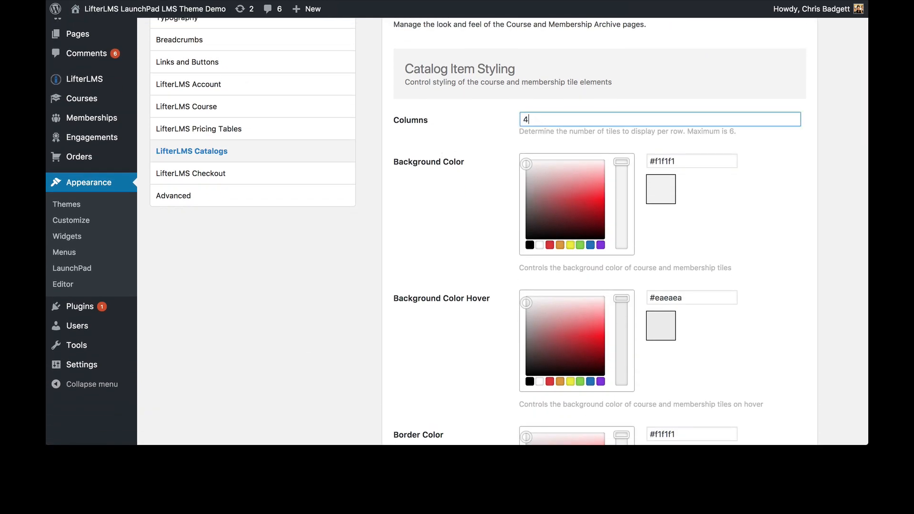
pyautogui.scroll(-15, 484, 179)
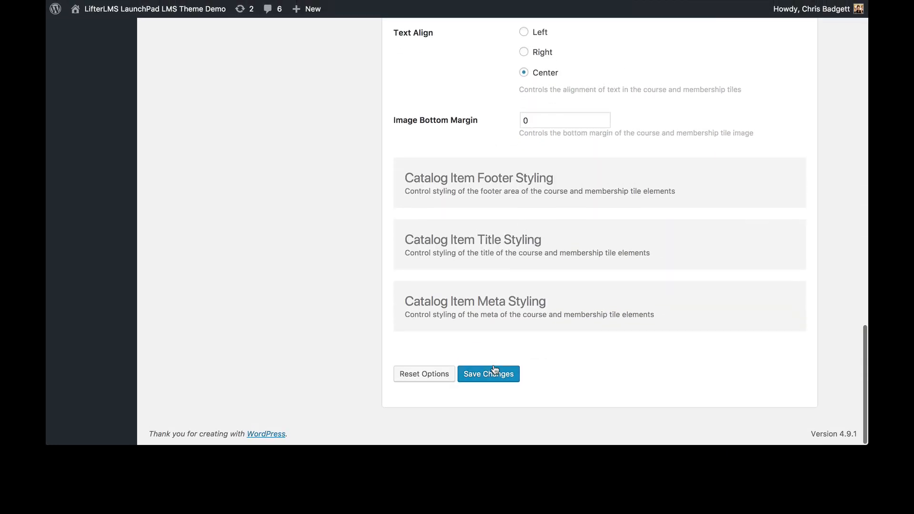
pyautogui.click(494, 372)
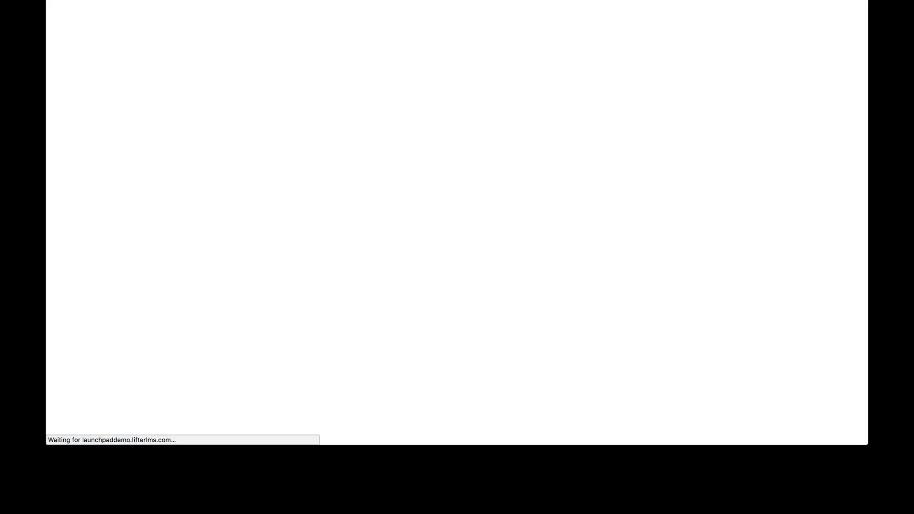
# - Reload the Courses catalog page on the demo site and look over its tile layout
pyautogui.click(284, 1)
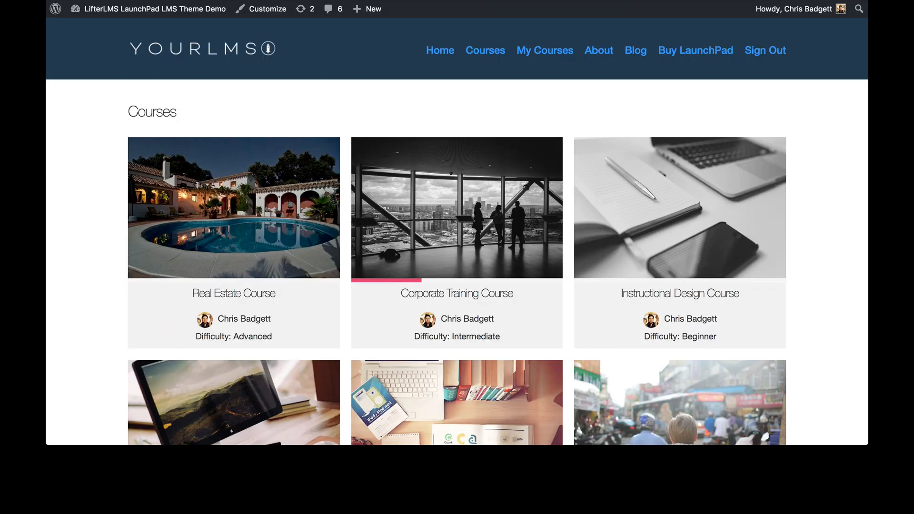
pyautogui.press('super+r')
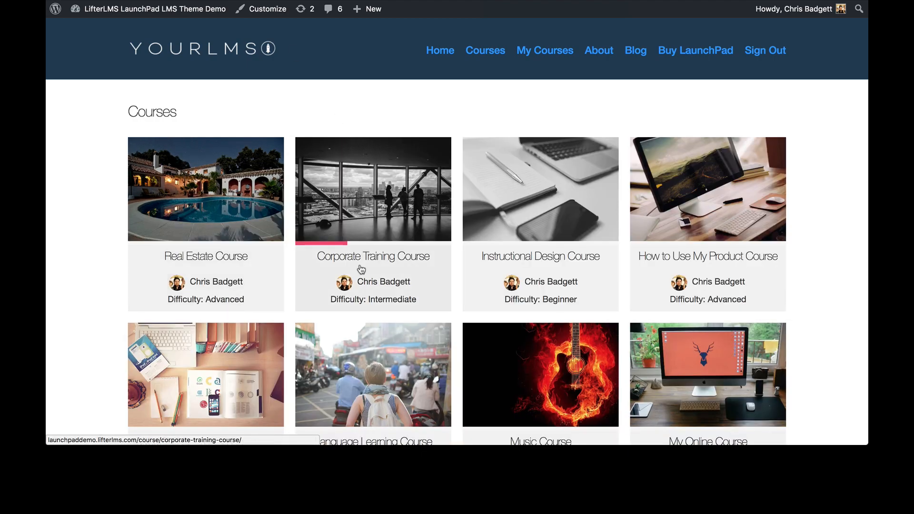
pyautogui.scroll(-7, 362, 269)
pyautogui.scroll(-3, 367, 271)
pyautogui.scroll(10, 368, 270)
pyautogui.scroll(-4, 367, 271)
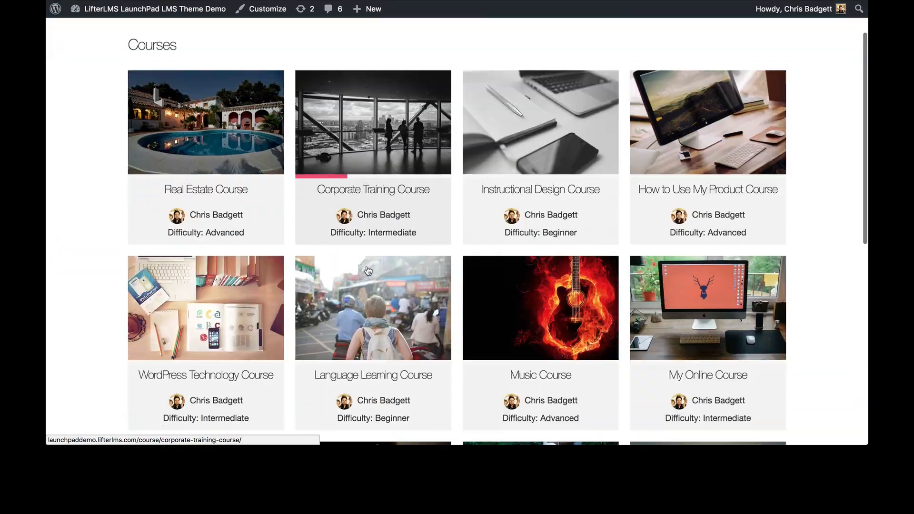
pyautogui.scroll(-4, 367, 270)
pyautogui.scroll(10, 367, 267)
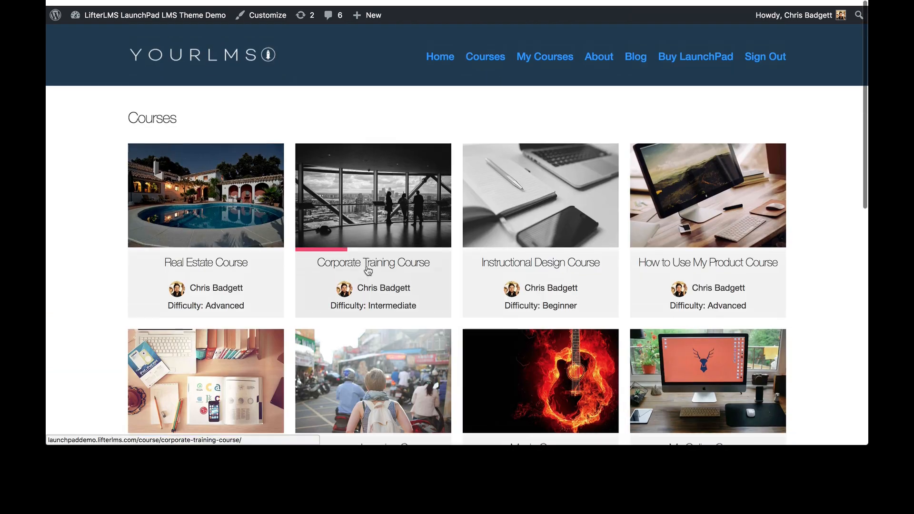
# - Return to the catalog settings, expand Catalog Item Styling, and review its color, border, padding, shadow and text alignment options
pyautogui.click(191, 1)
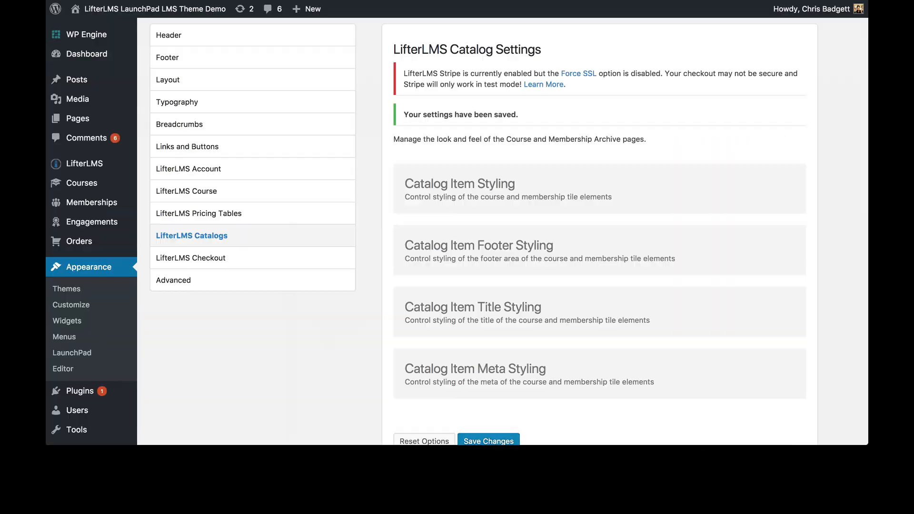
pyautogui.click(521, 184)
pyautogui.scroll(-3, 653, 311)
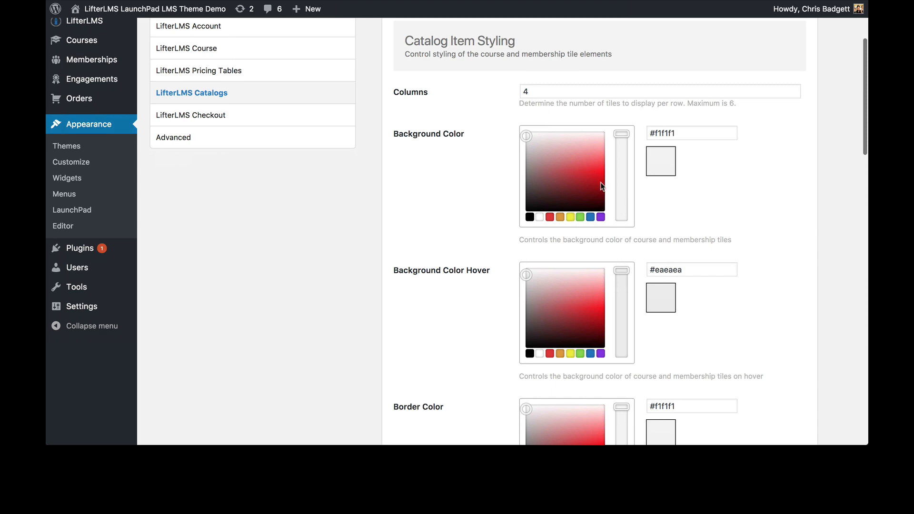
pyautogui.scroll(-2, 453, 293)
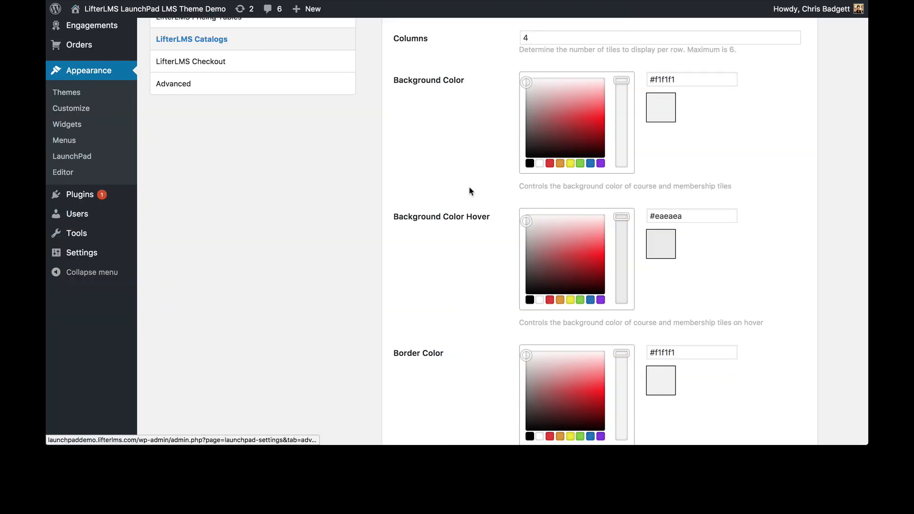
pyautogui.scroll(-5, 470, 190)
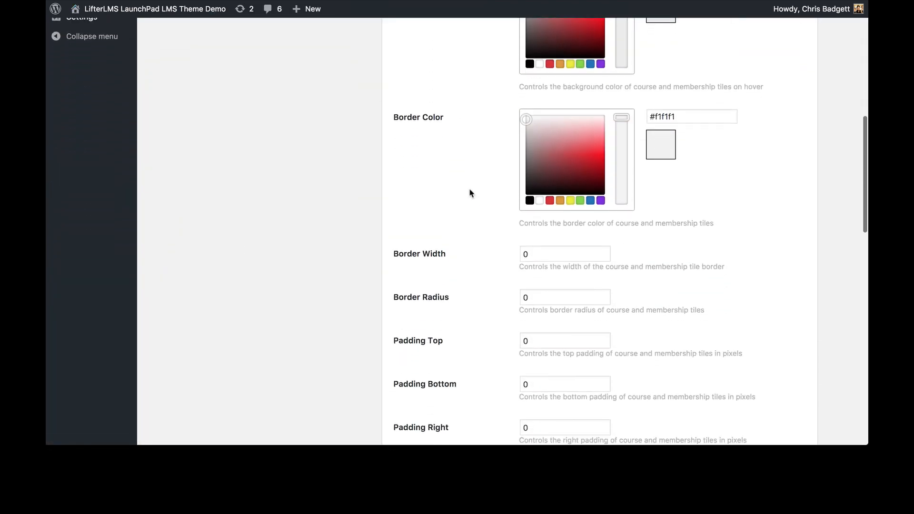
pyautogui.scroll(-3, 469, 193)
pyautogui.scroll(-7, 575, 363)
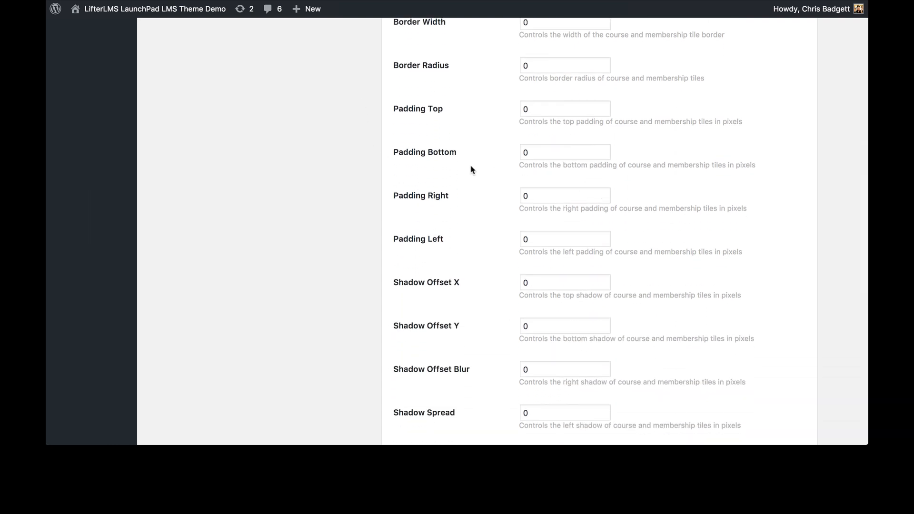
pyautogui.scroll(-2, 515, 365)
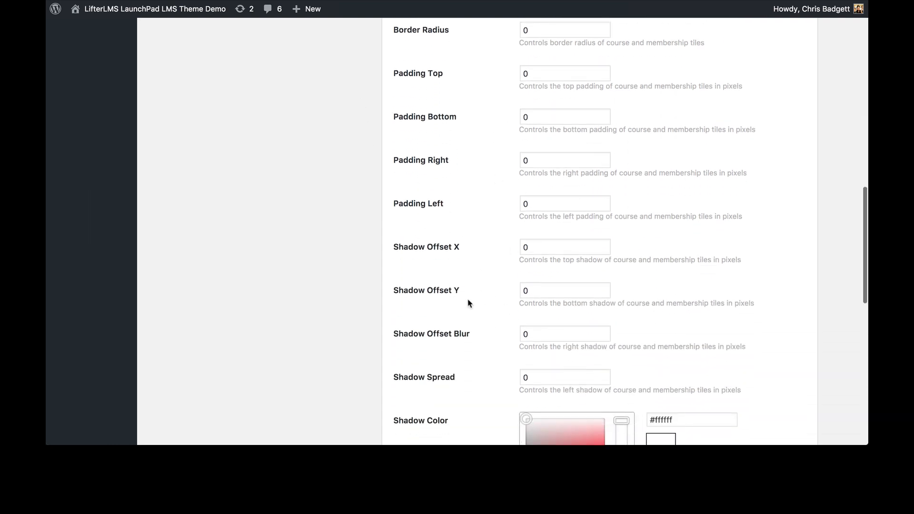
pyautogui.scroll(-8, 447, 340)
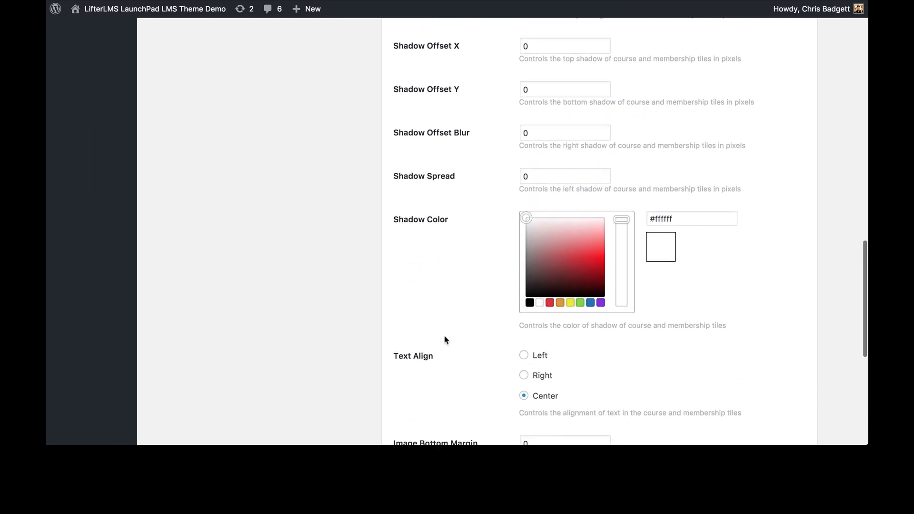
pyautogui.scroll(-4, 446, 339)
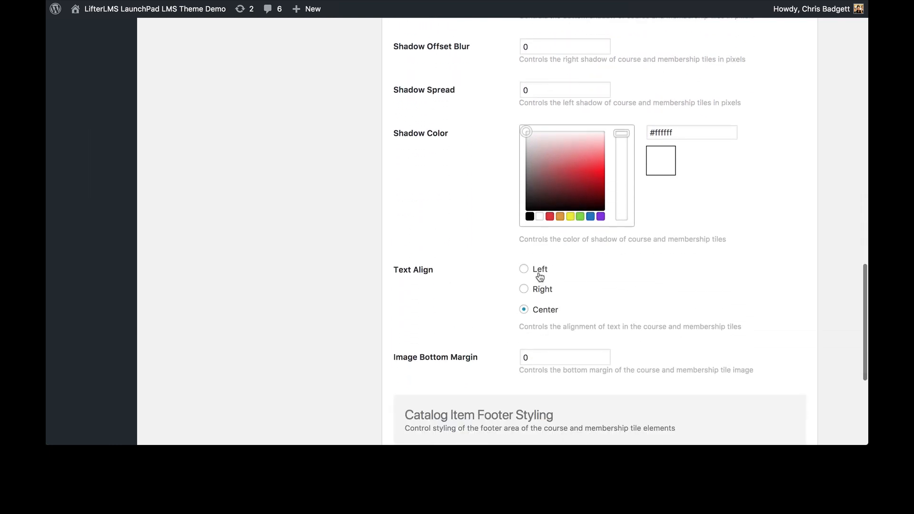
pyautogui.scroll(-5, 540, 277)
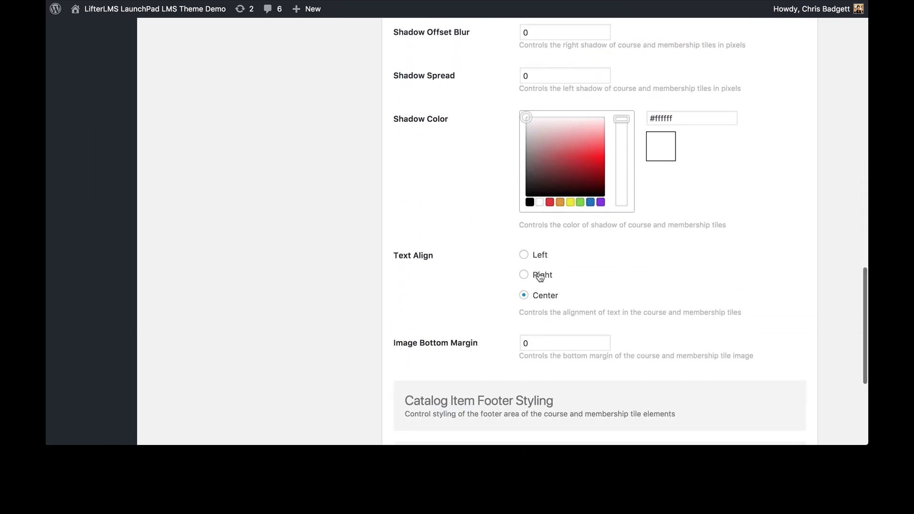
# - Expand Catalog Item Footer Styling and review its padding, margin and border options
pyautogui.click(524, 277)
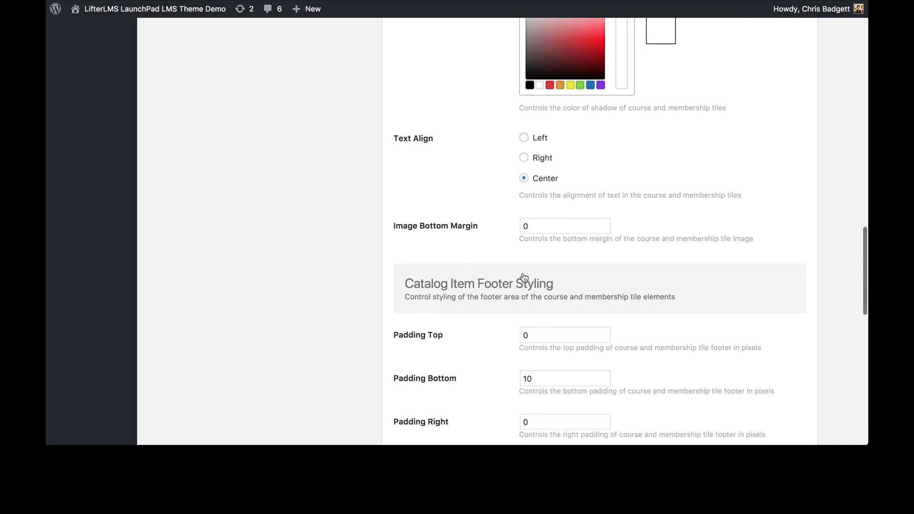
pyautogui.scroll(-8, 424, 165)
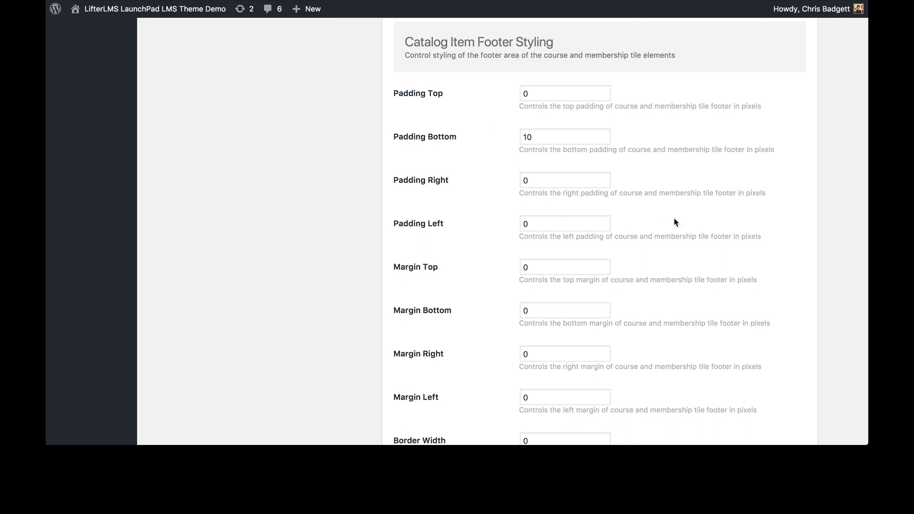
pyautogui.scroll(-1, 672, 220)
pyautogui.scroll(1, 672, 219)
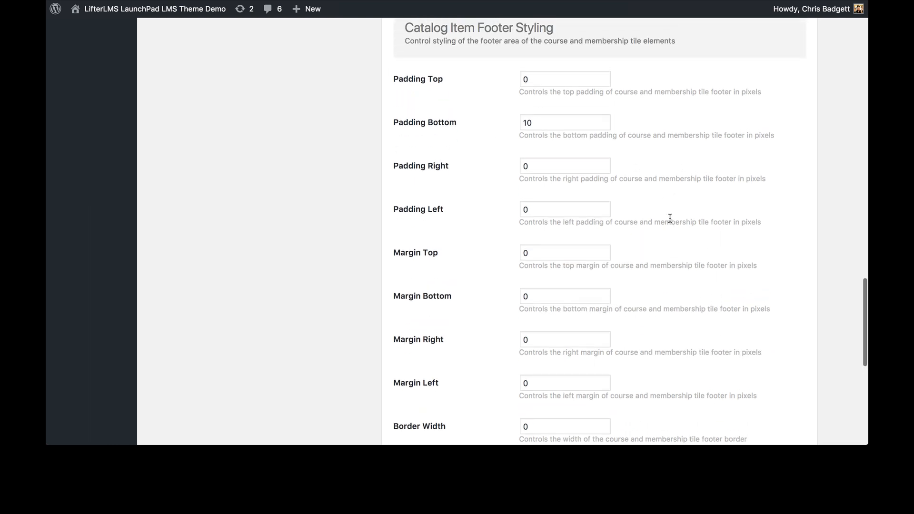
pyautogui.scroll(-5, 455, 306)
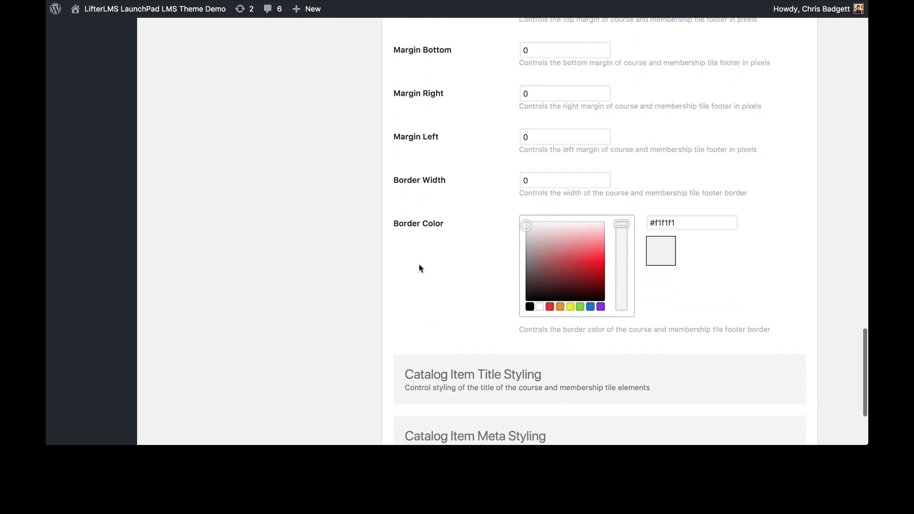
pyautogui.scroll(-2, 531, 210)
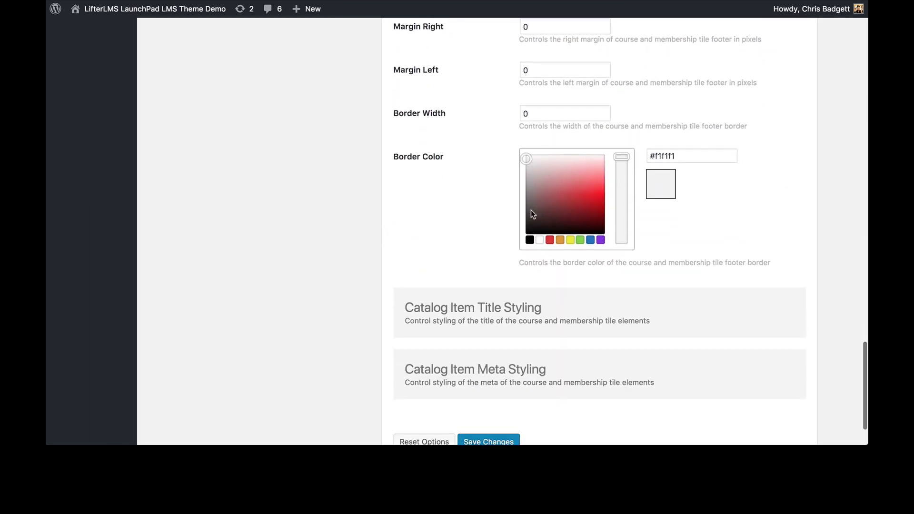
# - Expand Catalog Item Title Styling and review its font size, font color, hover color and margin options
pyautogui.click(506, 296)
pyautogui.scroll(-4, 507, 298)
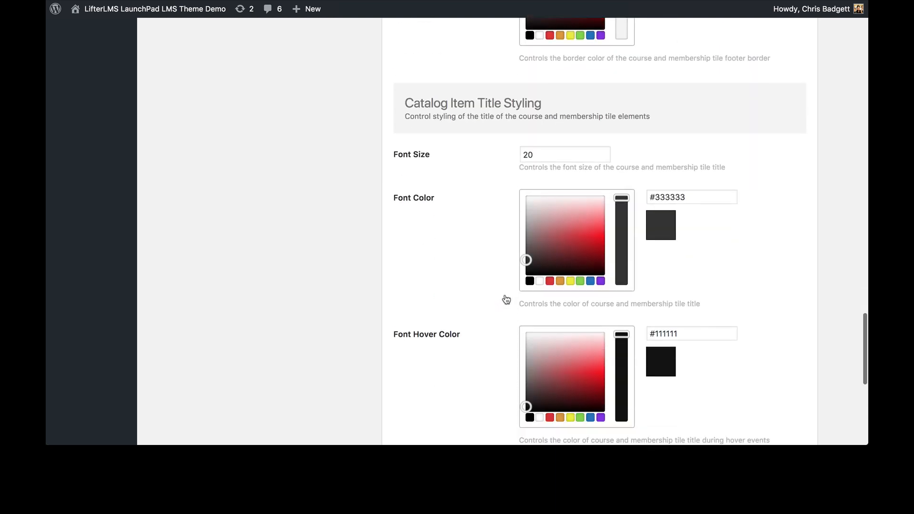
pyautogui.scroll(-2, 506, 299)
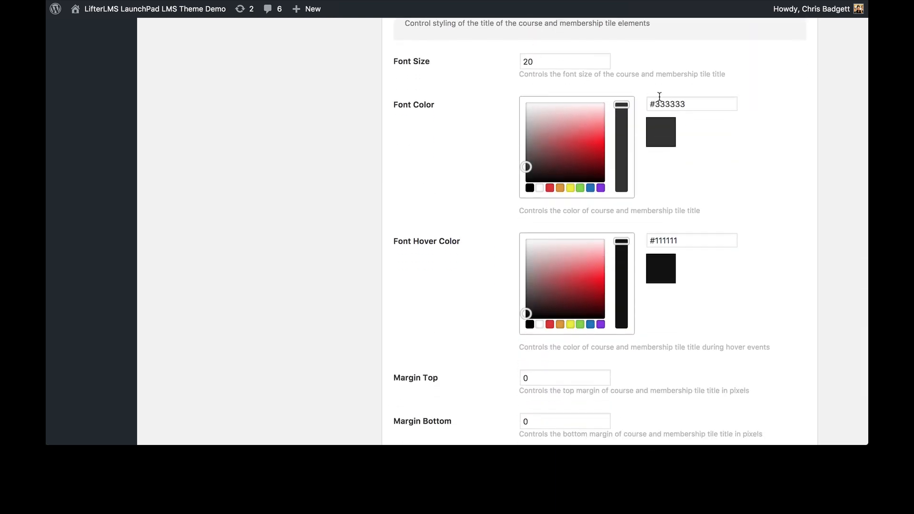
pyautogui.scroll(2, 407, 92)
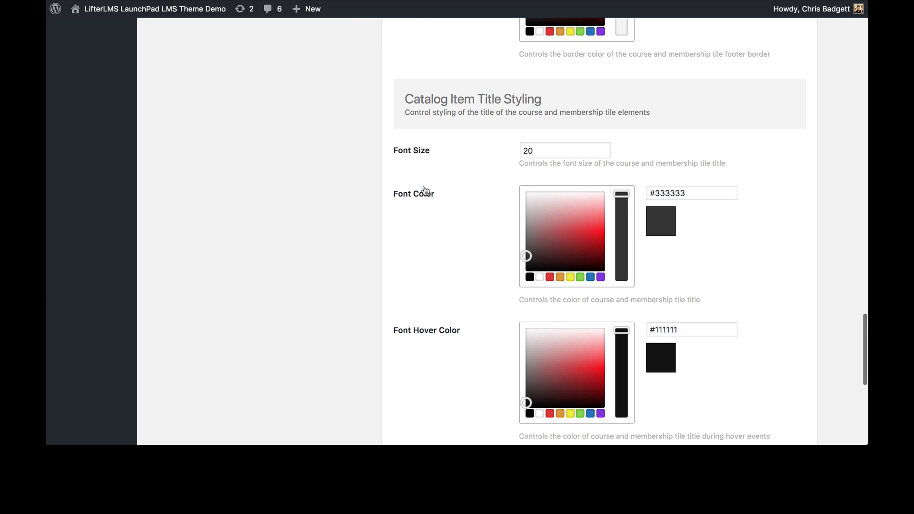
pyautogui.click(687, 193)
pyautogui.scroll(-2, 714, 335)
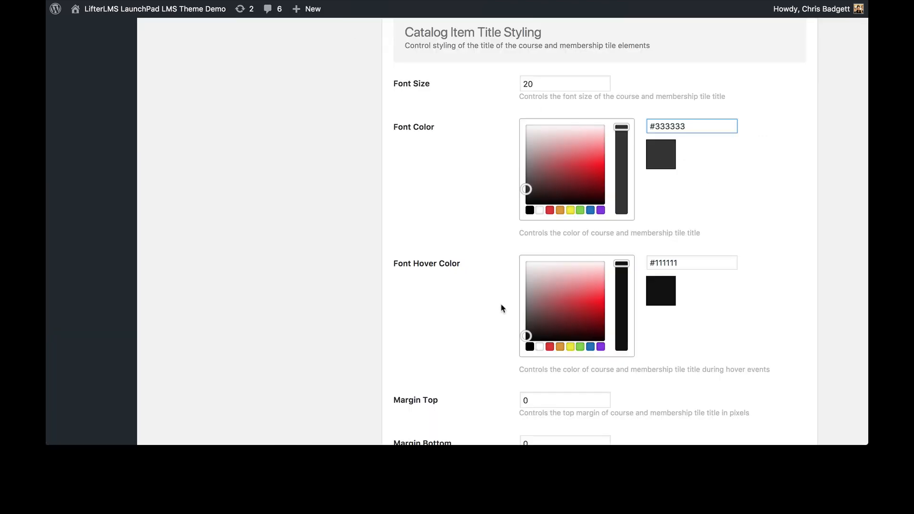
pyautogui.scroll(-5, 441, 196)
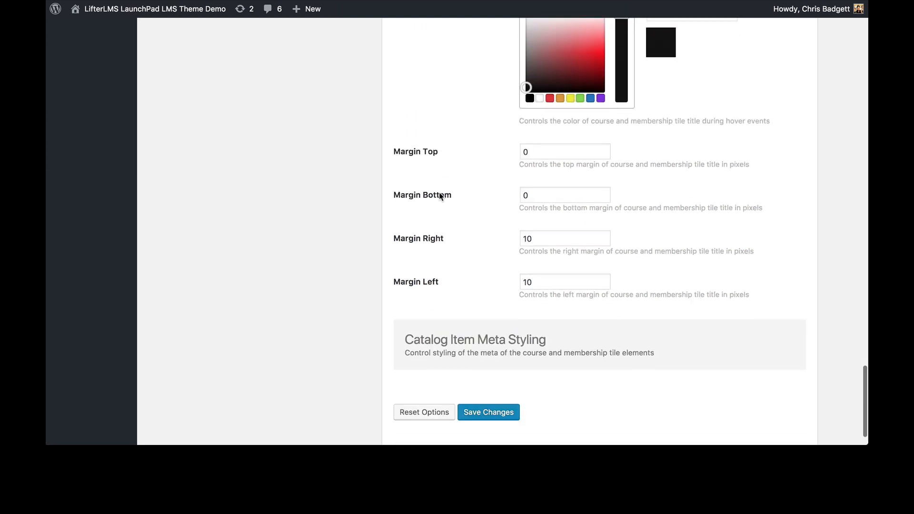
pyautogui.scroll(-1, 440, 198)
# - Go back to the catalog title's Font Size value and select it, and recheck the title margin options
pyautogui.scroll(2, 439, 195)
pyautogui.scroll(3, 429, 190)
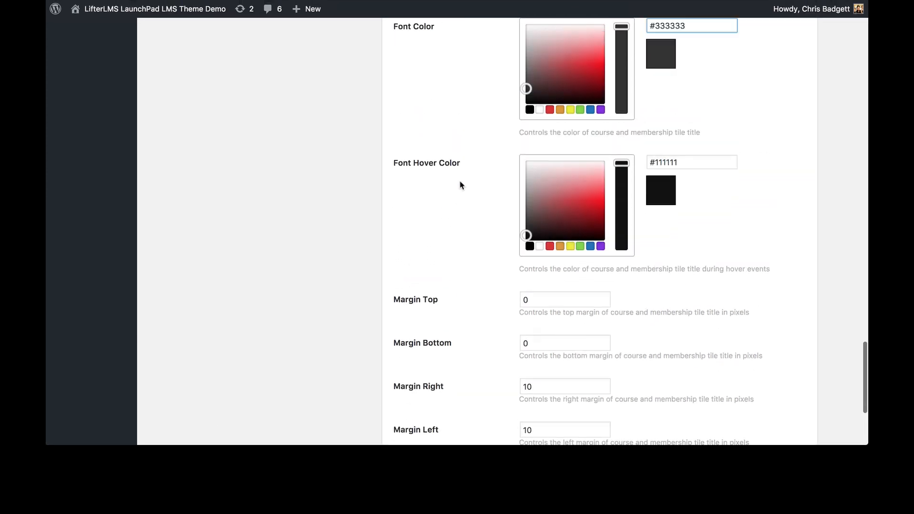
pyautogui.scroll(5, 460, 185)
pyautogui.click(566, 195)
pyautogui.doubleClick(549, 196)
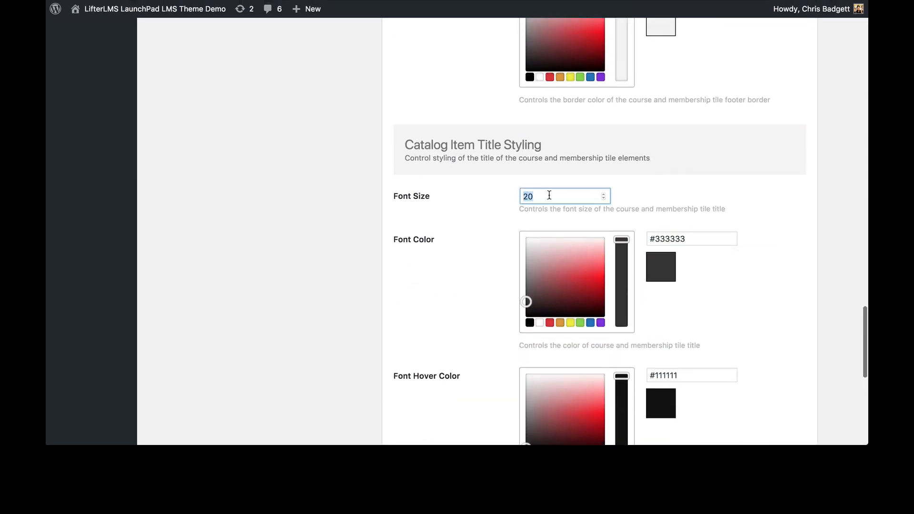
pyautogui.scroll(-7, 557, 210)
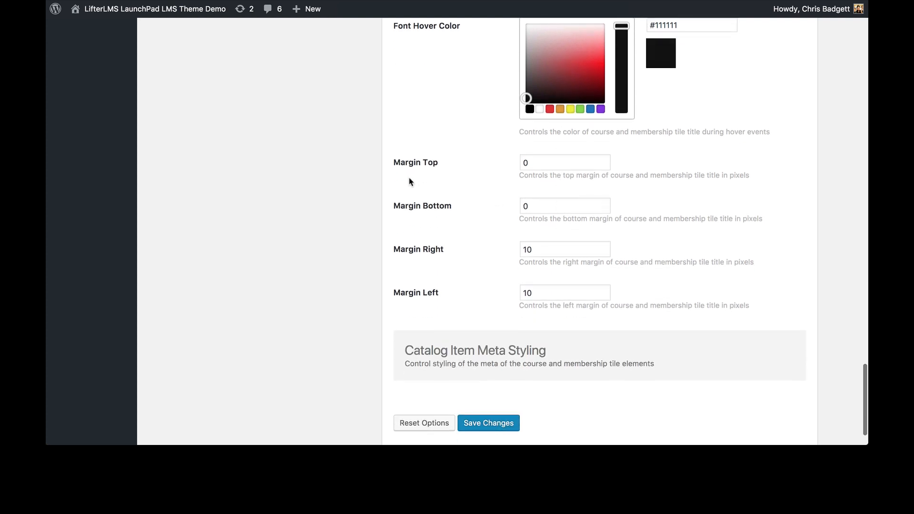
# - Expand Catalog Item Meta Styling, review its font and padding options, and return to the start of the catalog settings
pyautogui.scroll(-5, 461, 345)
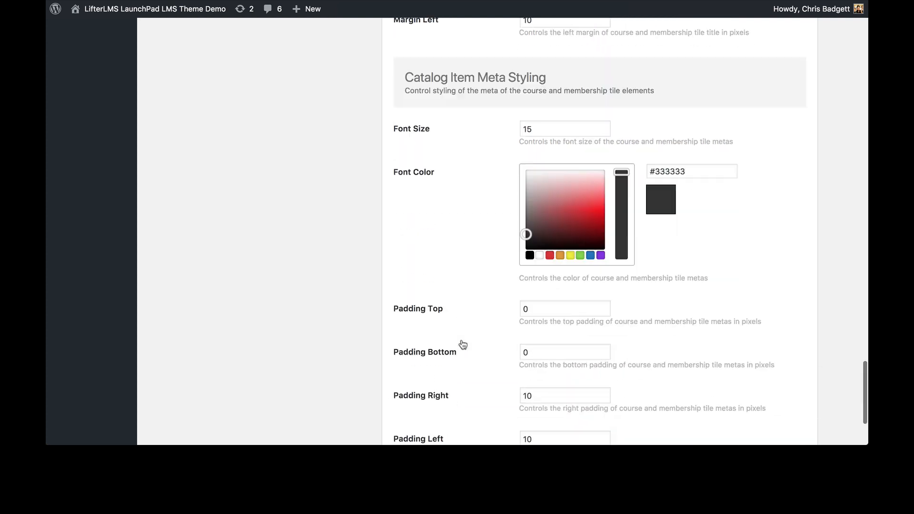
pyautogui.scroll(-2, 461, 346)
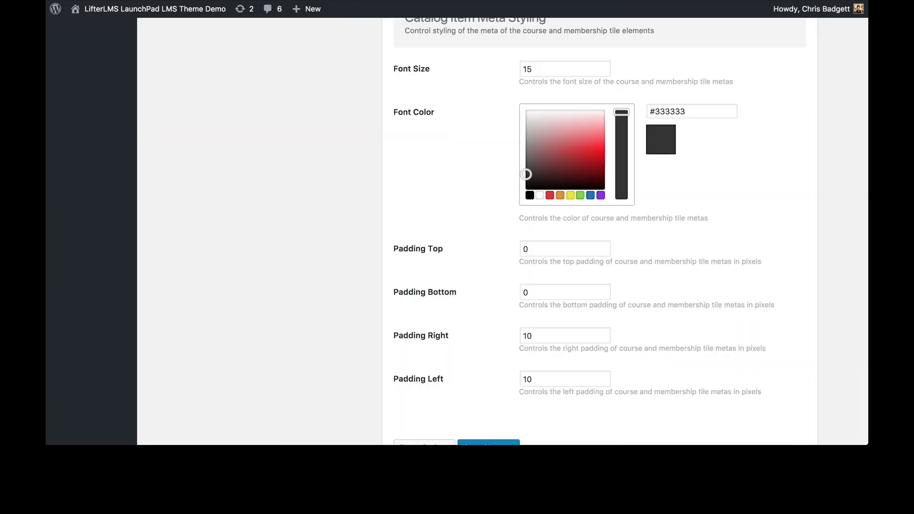
pyautogui.scroll(-3, 408, 184)
pyautogui.scroll(15, 408, 183)
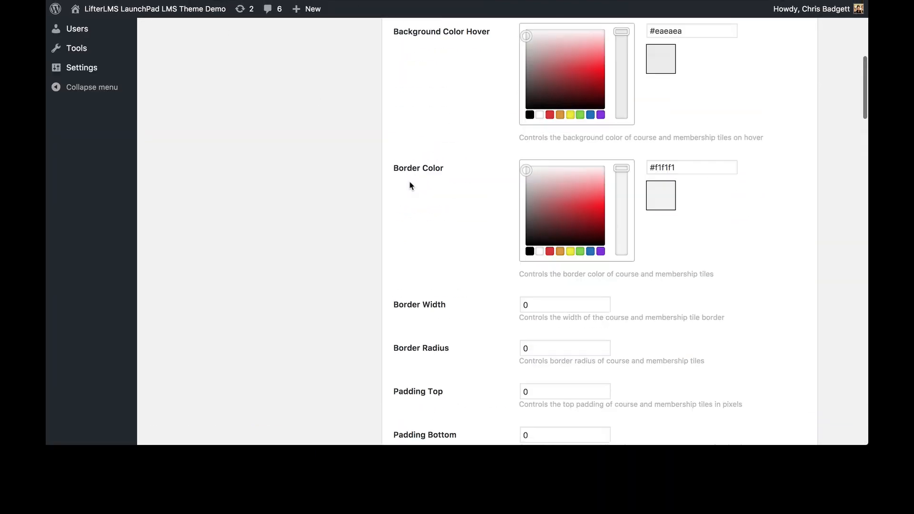
pyautogui.scroll(8, 411, 185)
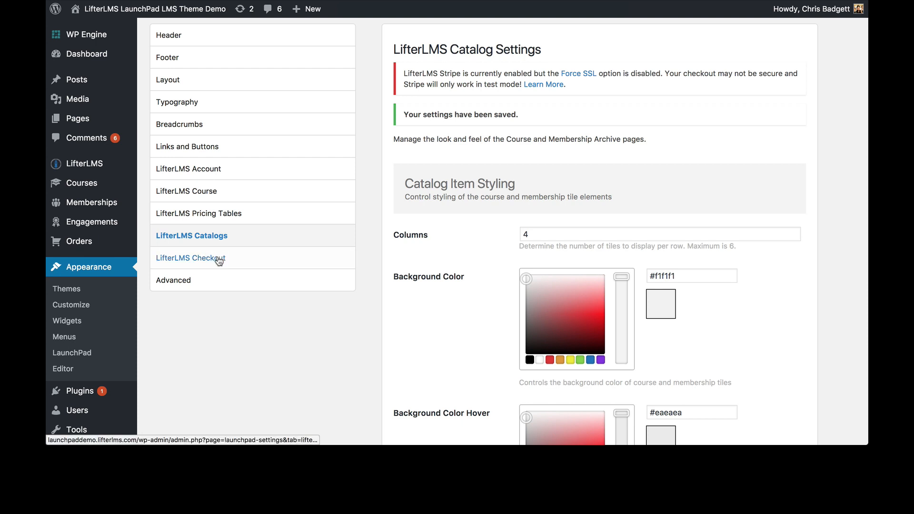
# - Open the LifterLMS Checkout settings and review the checkout form's border, corner radius and title color options
pyautogui.click(218, 260)
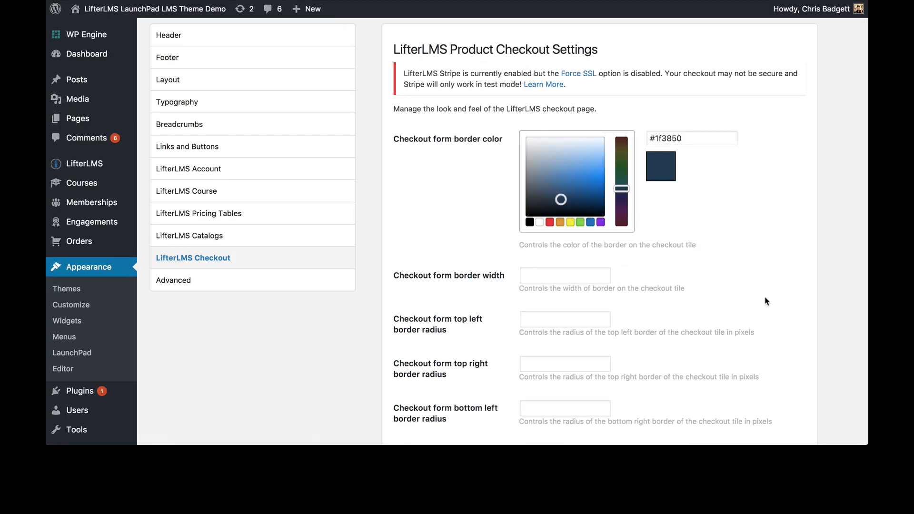
pyautogui.scroll(-2, 767, 301)
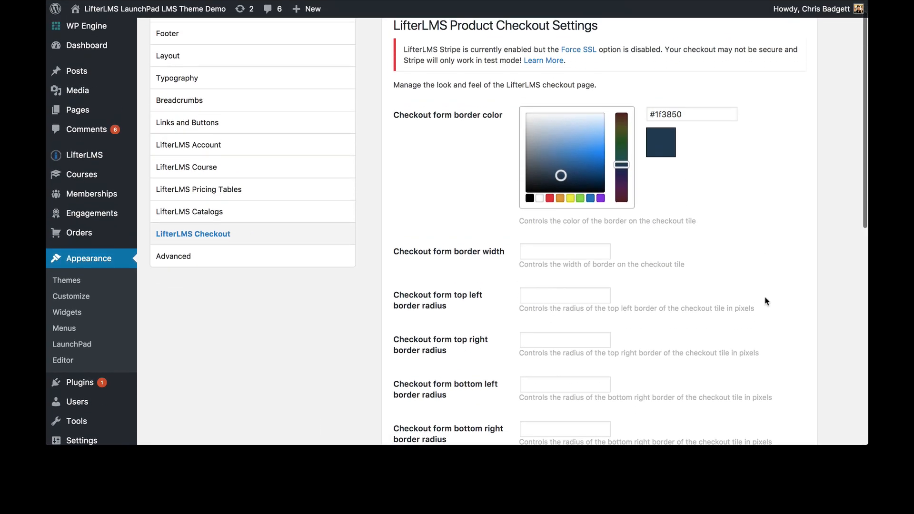
pyautogui.scroll(-7, 665, 246)
pyautogui.scroll(3, 665, 246)
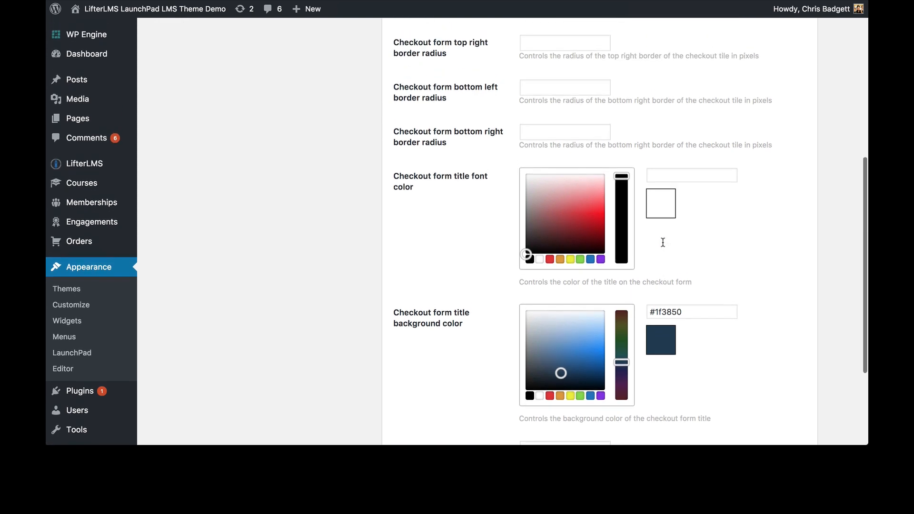
pyautogui.scroll(-1, 665, 246)
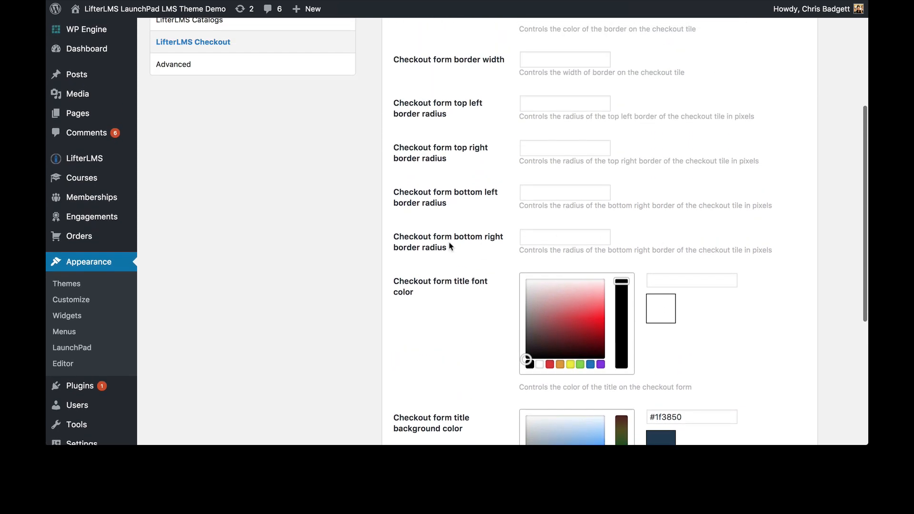
pyautogui.scroll(1, 426, 361)
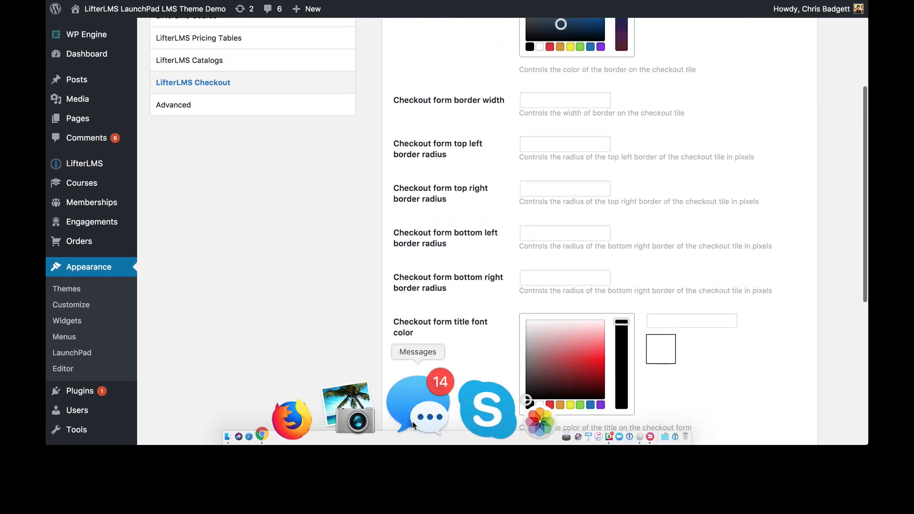
# - Open the purchase page for the Corporate Training Course's Payment Plan and examine its title, billing, order summary and payment sections
pyautogui.scroll(-4, 547, 210)
pyautogui.scroll(-3, 547, 209)
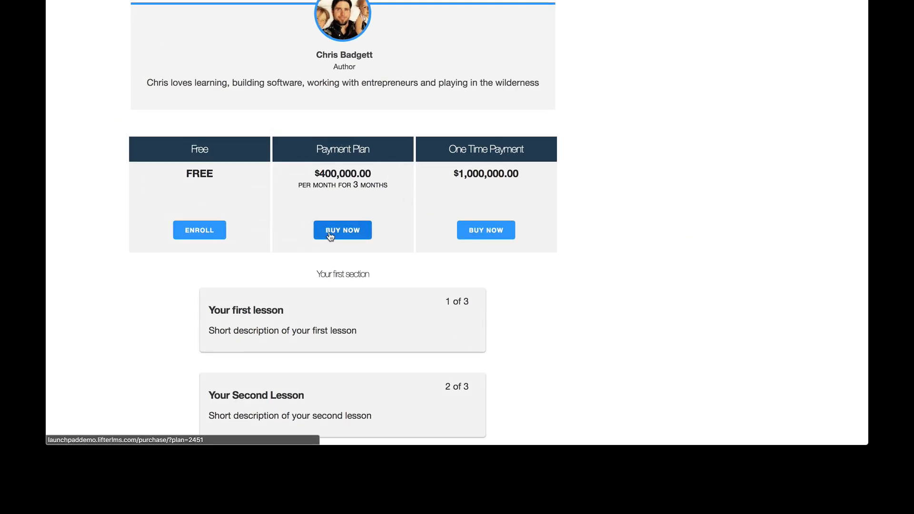
pyautogui.click(330, 233)
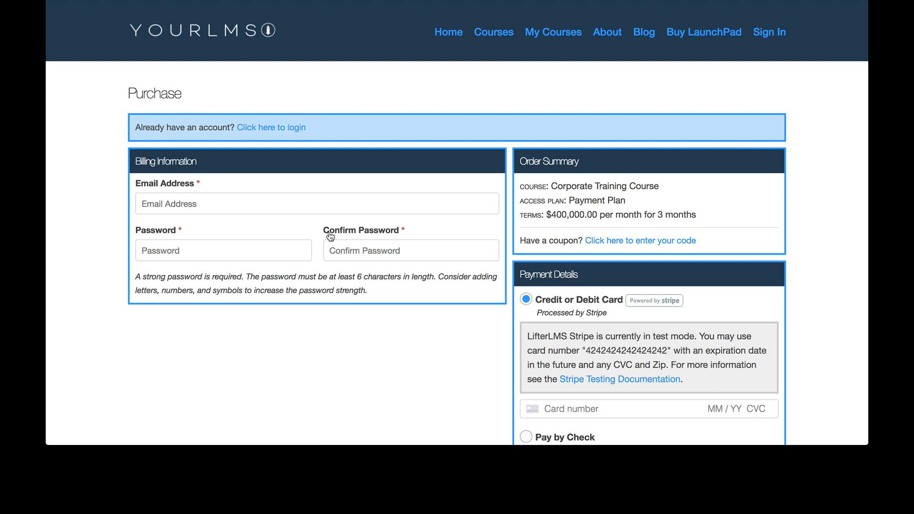
pyautogui.scroll(-3, 330, 236)
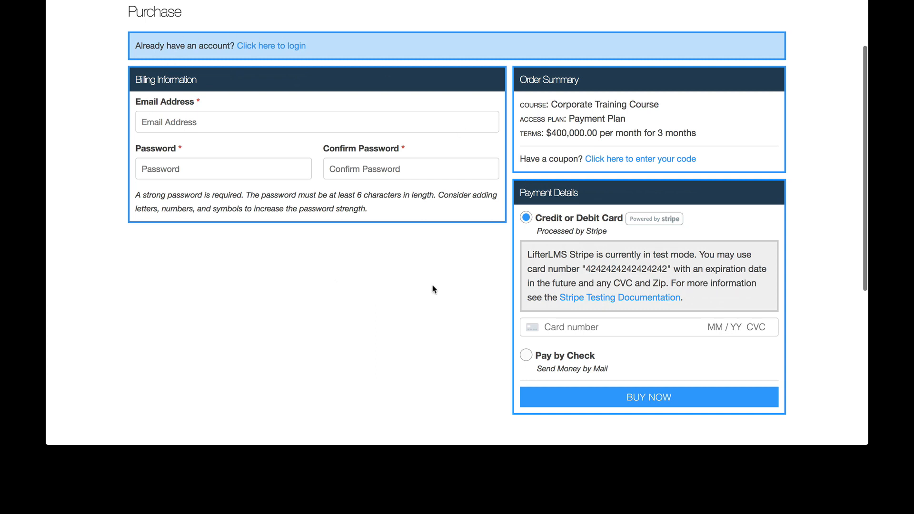
pyautogui.scroll(2, 270, 93)
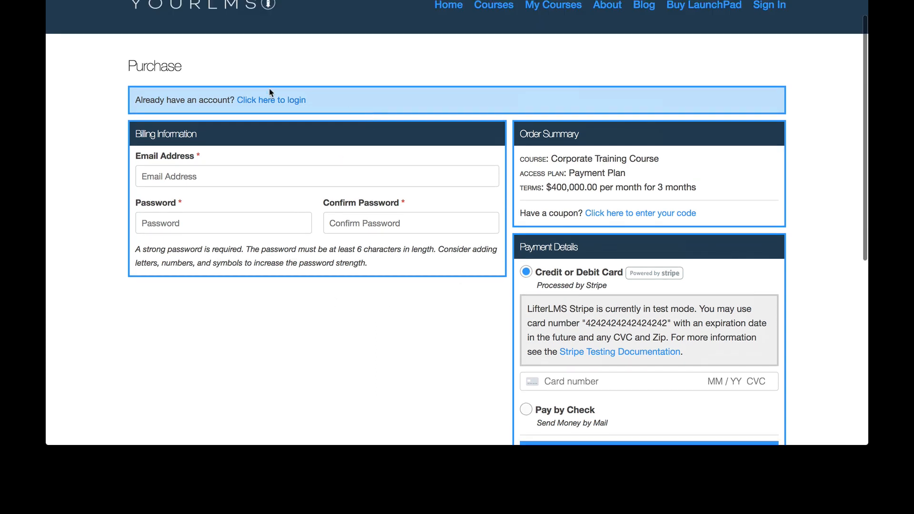
pyautogui.moveTo(190, 67); pyautogui.dragTo(104, 57)
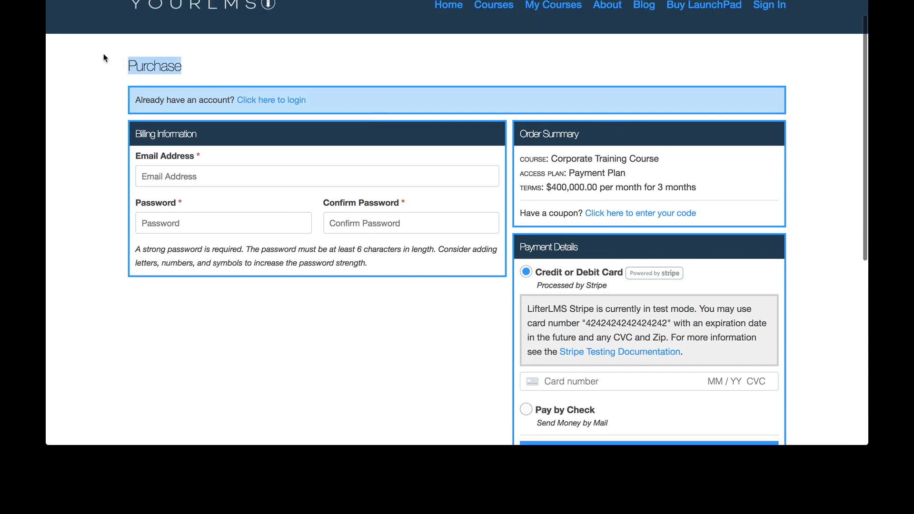
pyautogui.click(405, 144)
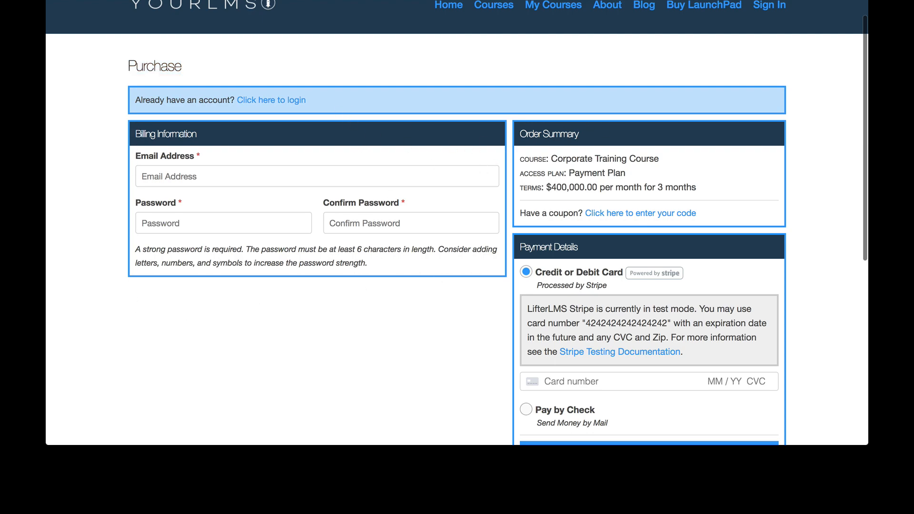
# - Return to the LifterLMS Checkout settings and recheck the checkout form's title and border options
pyautogui.moveTo(47, 445)
pyautogui.click(260, 90)
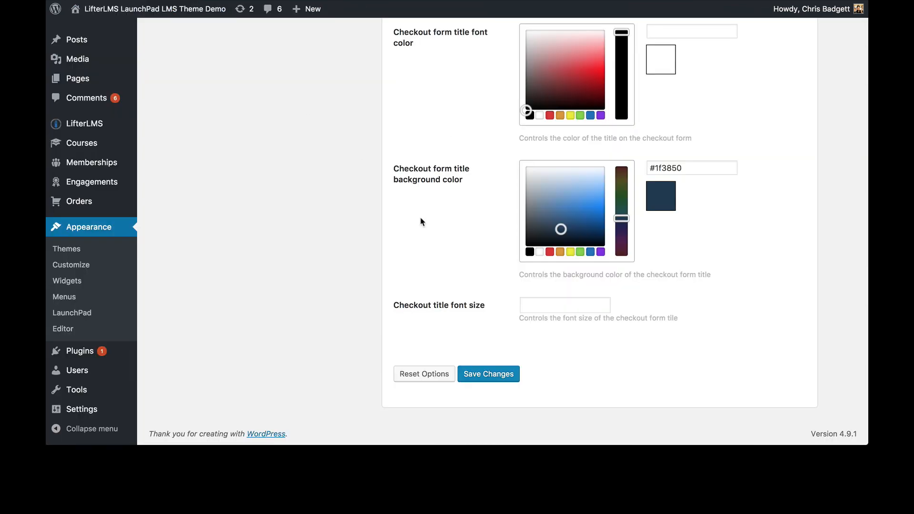
pyautogui.scroll(10, 421, 220)
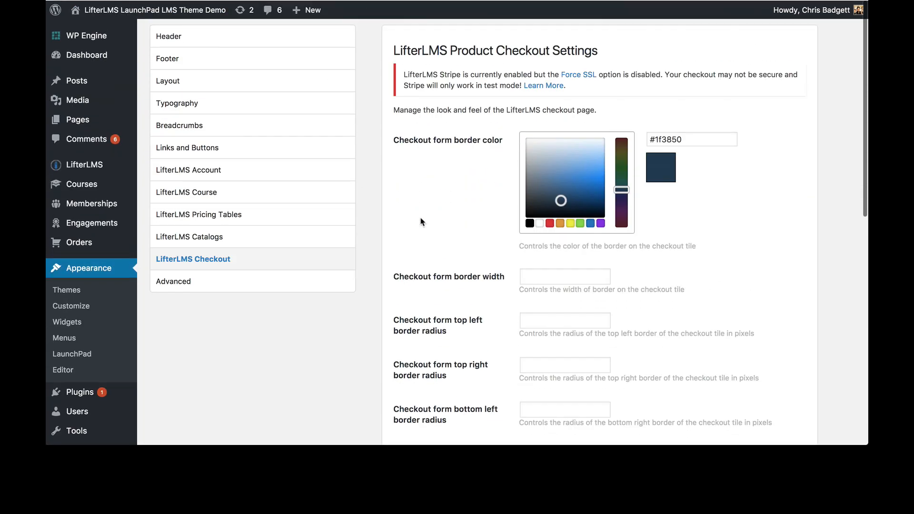
pyautogui.scroll(-2, 420, 221)
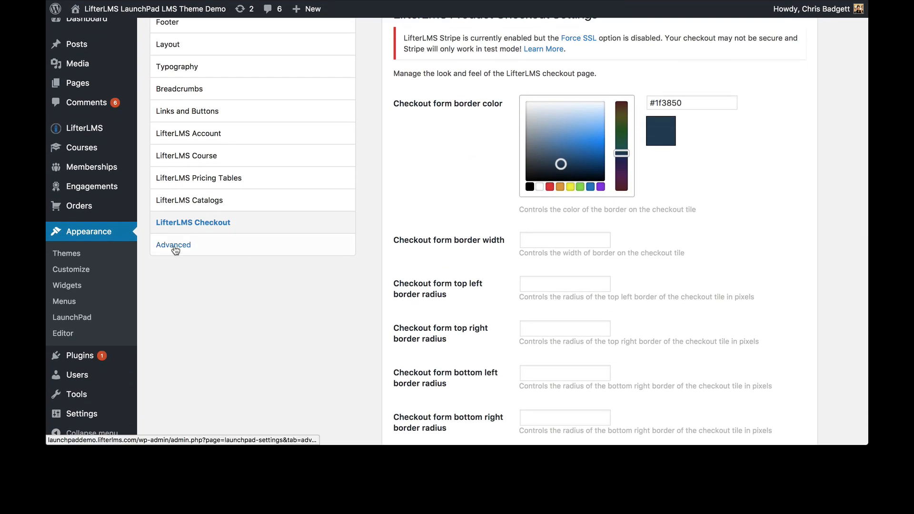
# - Open the Advanced theme settings and place the cursor in the empty Custom CSS field
pyautogui.click(173, 246)
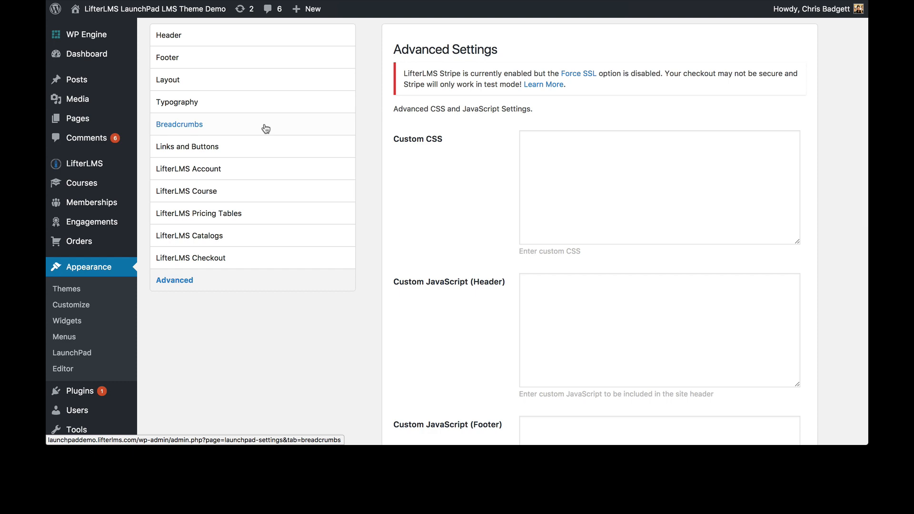
pyautogui.click(596, 157)
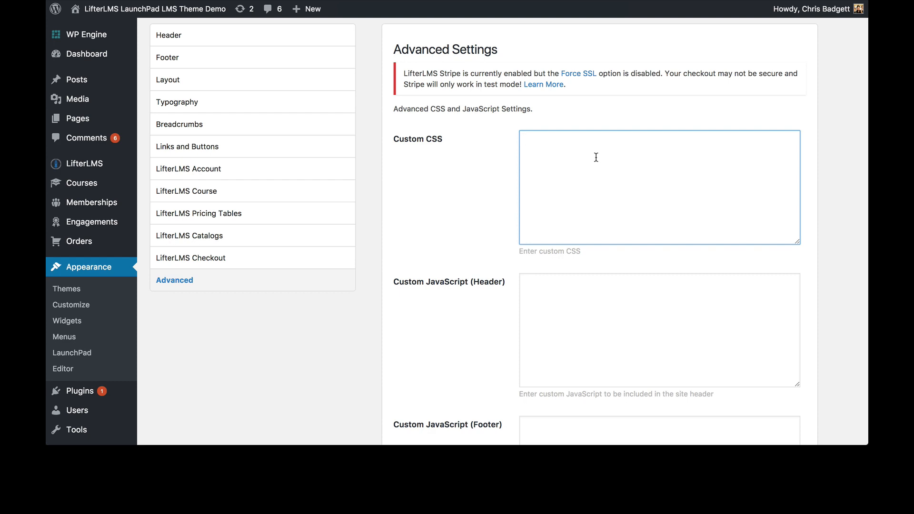
pyautogui.moveTo(445, 139); pyautogui.dragTo(393, 139)
pyautogui.click(559, 152)
# - Review the custom JavaScript fields for header and footer, and place the cursor in the header script field
pyautogui.scroll(-3, 560, 153)
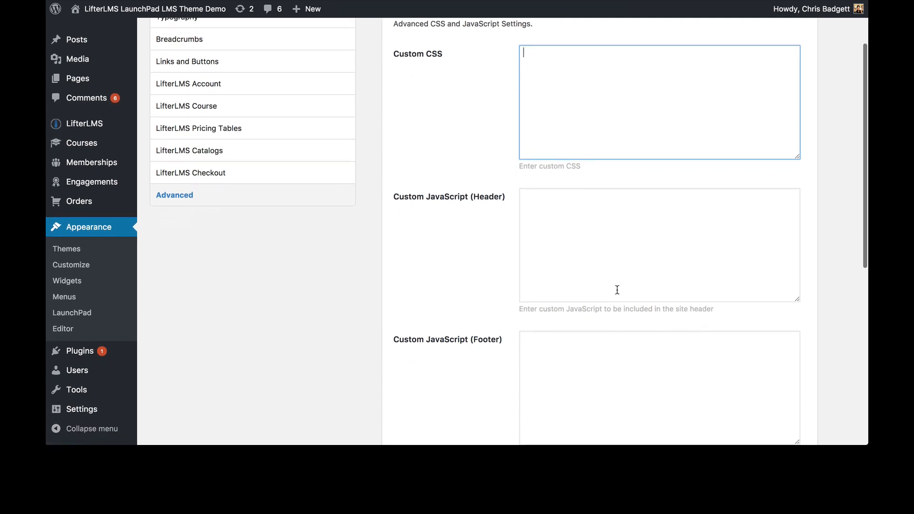
pyautogui.scroll(-5, 617, 290)
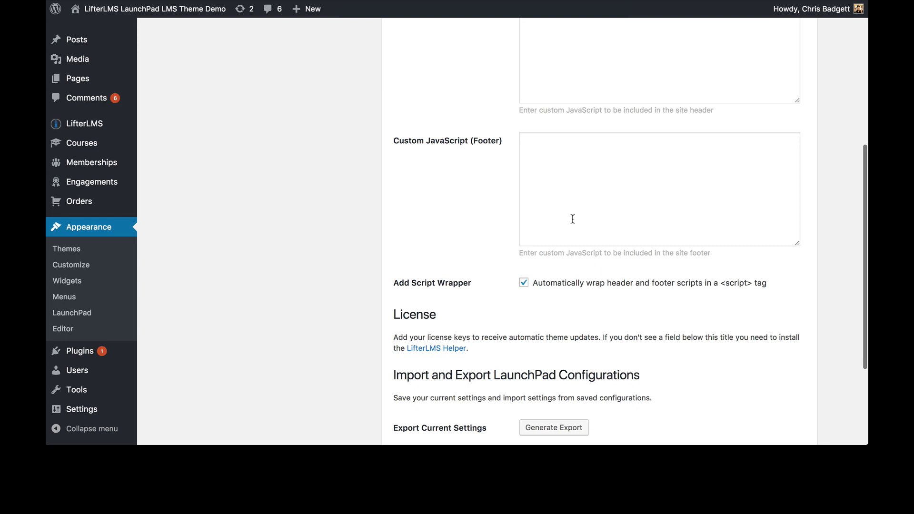
pyautogui.scroll(1, 623, 169)
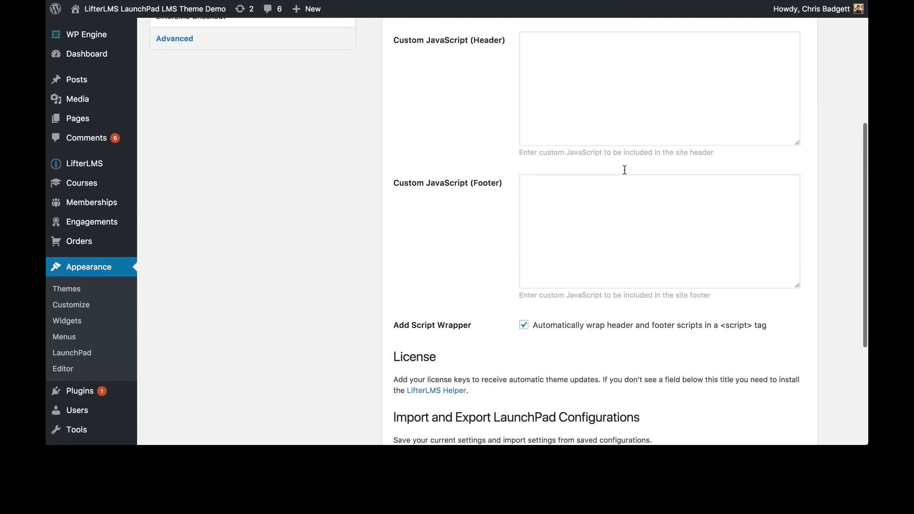
pyautogui.scroll(2, 625, 169)
pyautogui.click(577, 155)
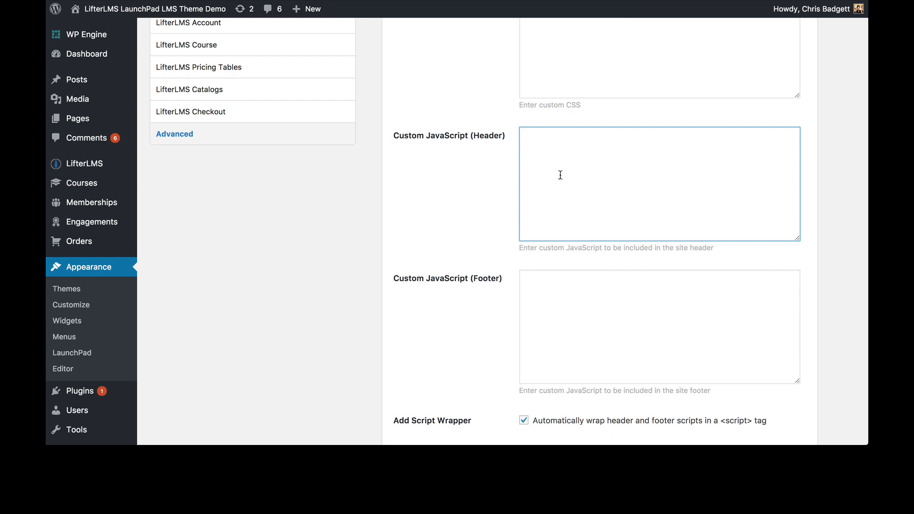
# - Generate an export of the current LaunchPad settings
pyautogui.scroll(-3, 592, 312)
pyautogui.scroll(-4, 592, 315)
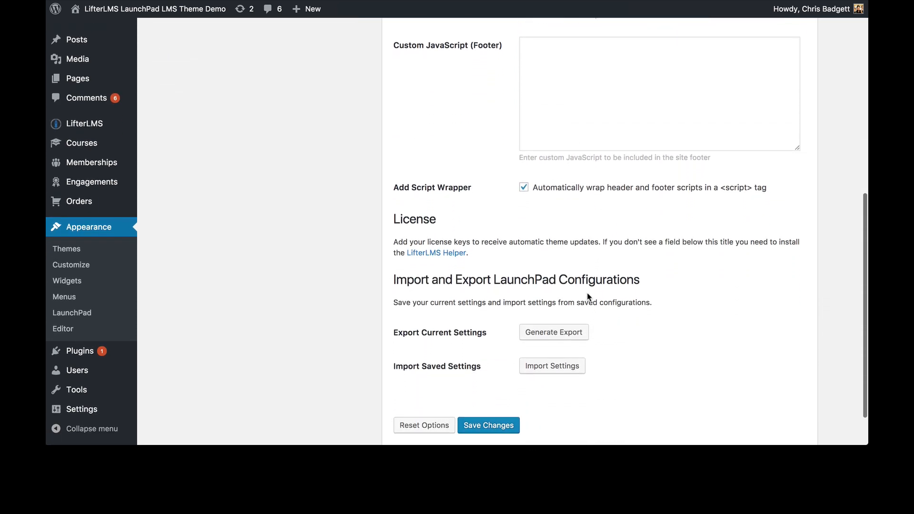
pyautogui.scroll(-1, 588, 298)
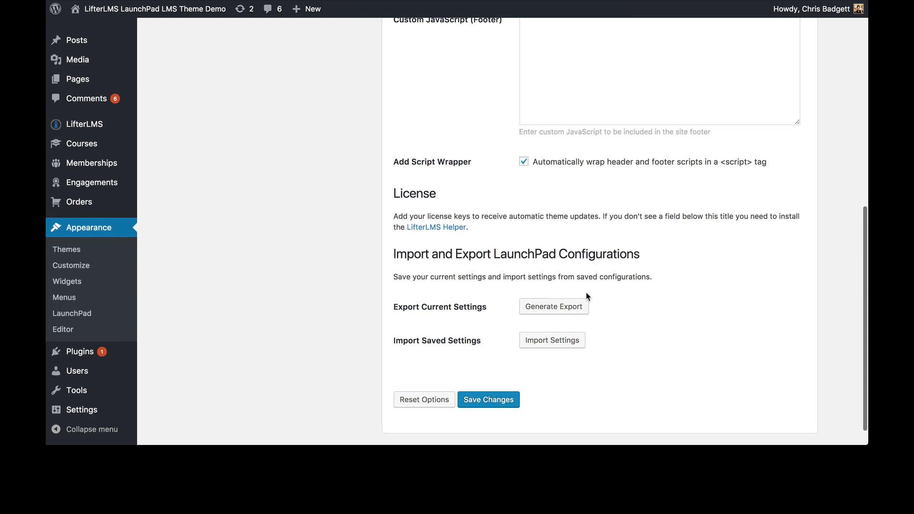
pyautogui.scroll(-1, 588, 297)
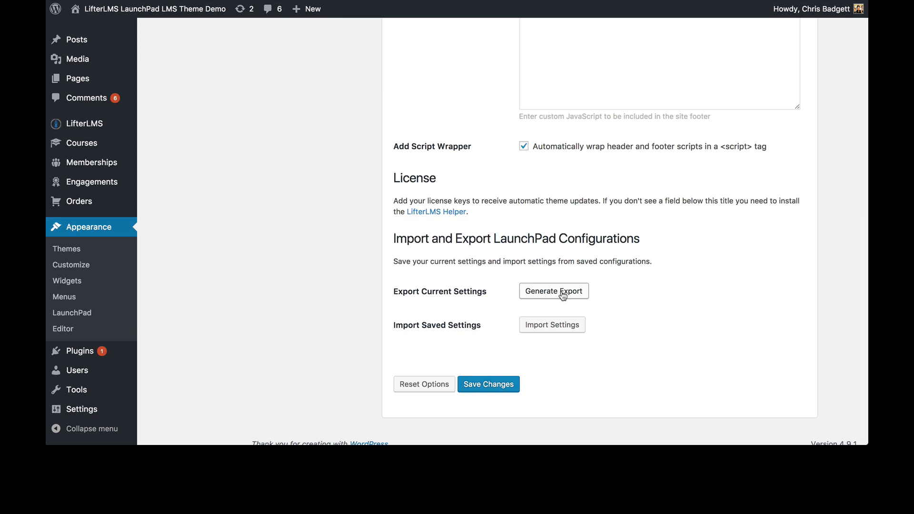
pyautogui.click(564, 296)
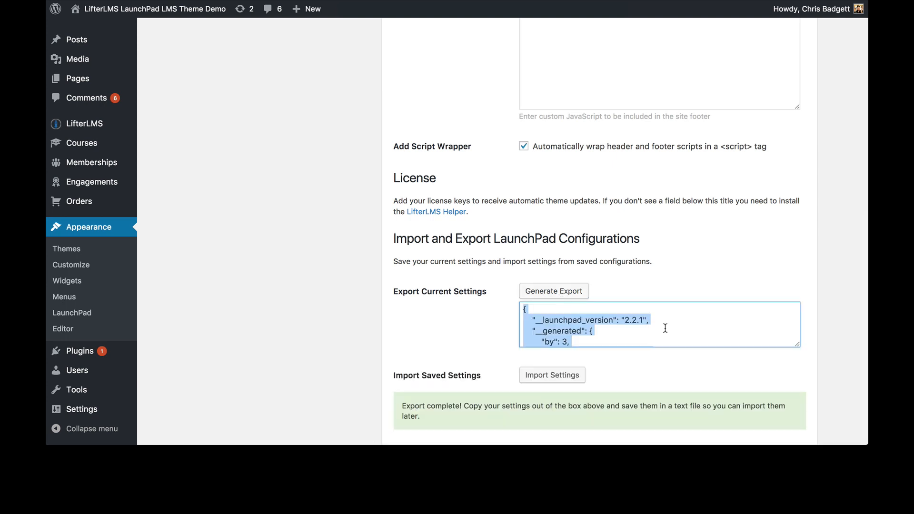
# - Enlarge the exported settings box and look through the exported configuration code
pyautogui.scroll(-5, 663, 328)
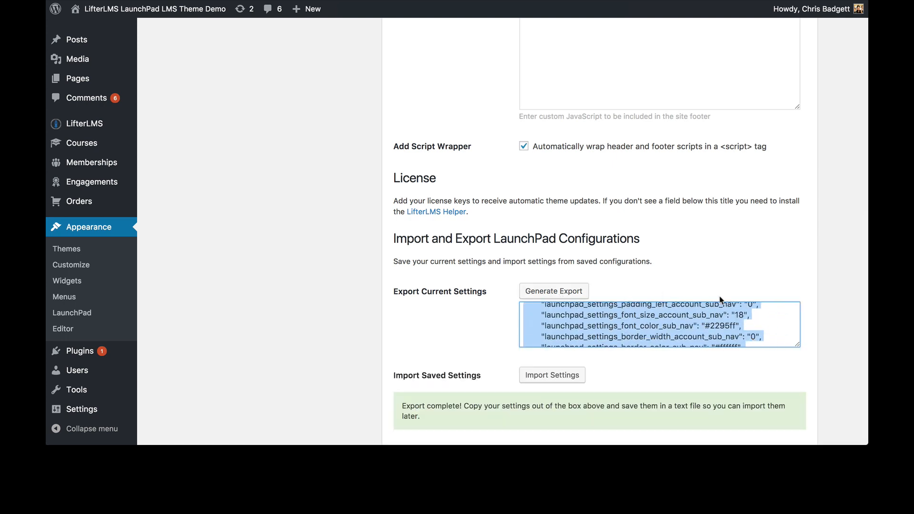
pyautogui.moveTo(800, 350); pyautogui.dragTo(791, 448)
pyautogui.scroll(-10, 730, 371)
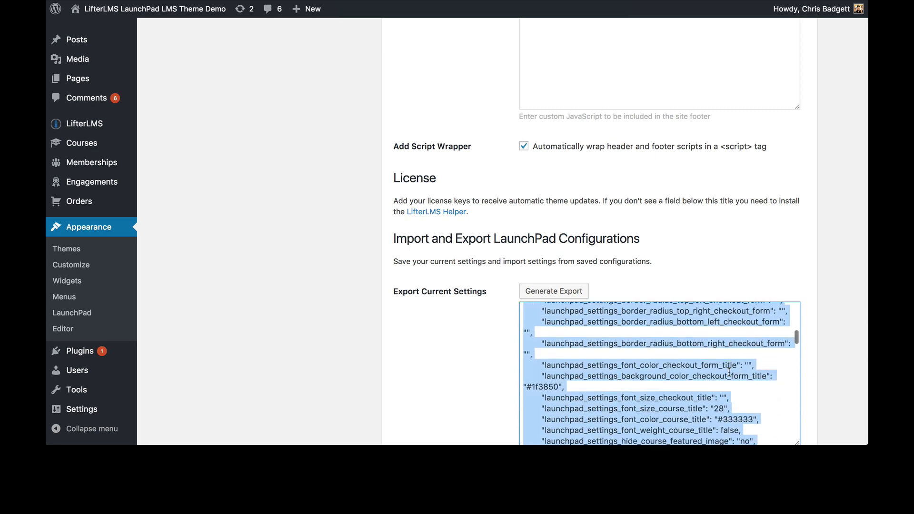
pyautogui.press('super+space')
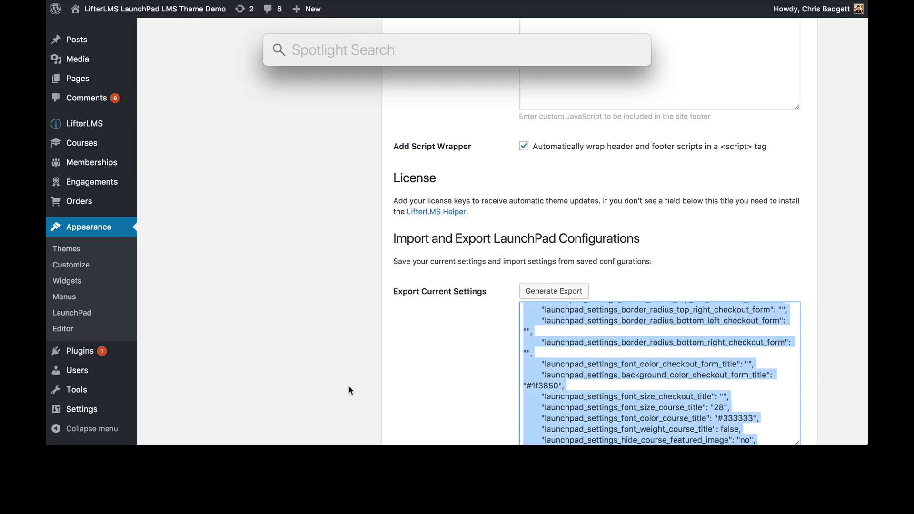
pyautogui.click(324, 325)
pyautogui.scroll(-1, 689, 335)
pyautogui.scroll(-10, 689, 335)
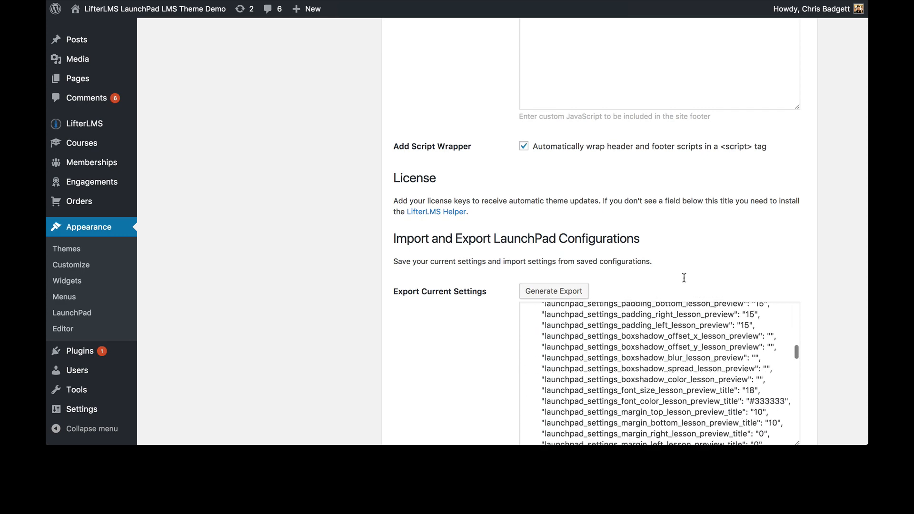
pyautogui.scroll(-5, 684, 238)
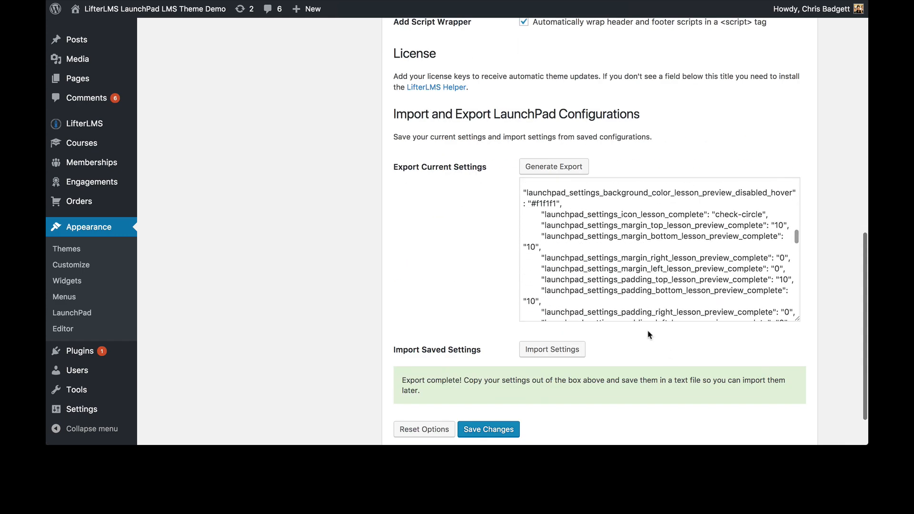
# - Open the Import Saved Settings field and place the cursor in it without importing anything
pyautogui.click(564, 358)
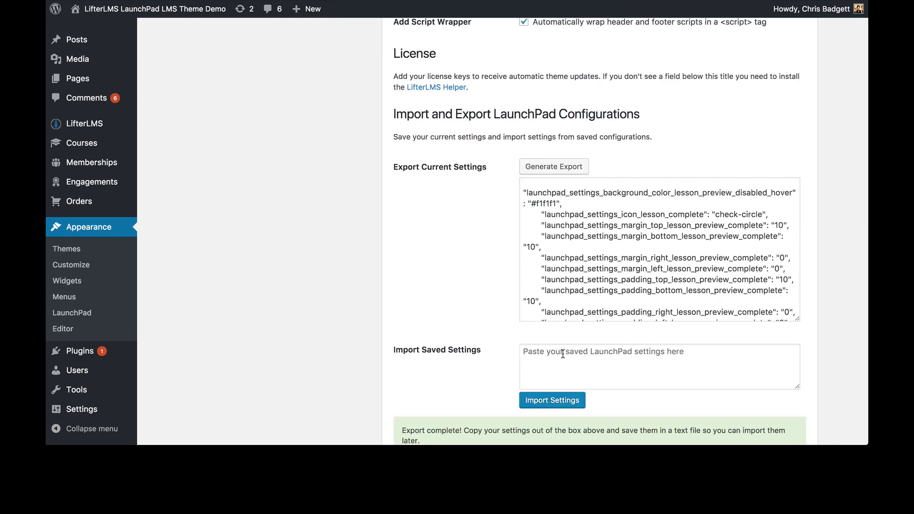
pyautogui.click(635, 354)
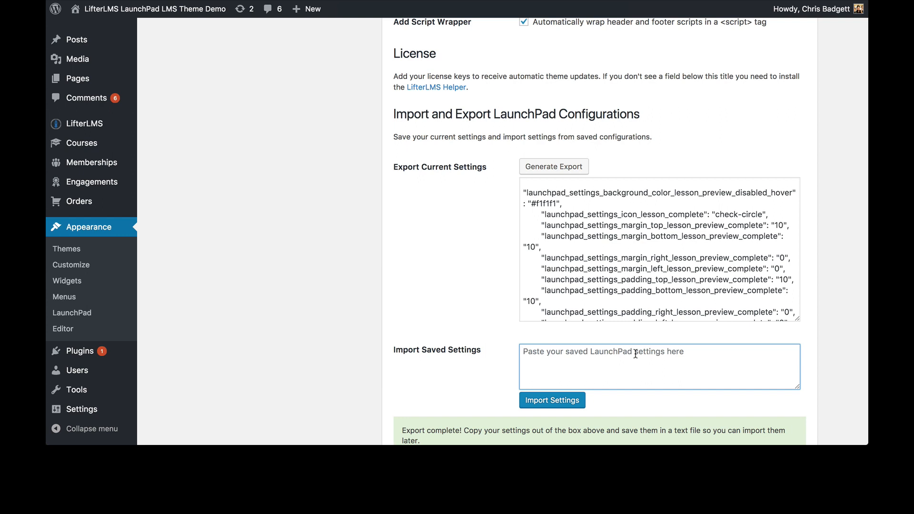
pyautogui.click(466, 231)
pyautogui.scroll(-3, 466, 231)
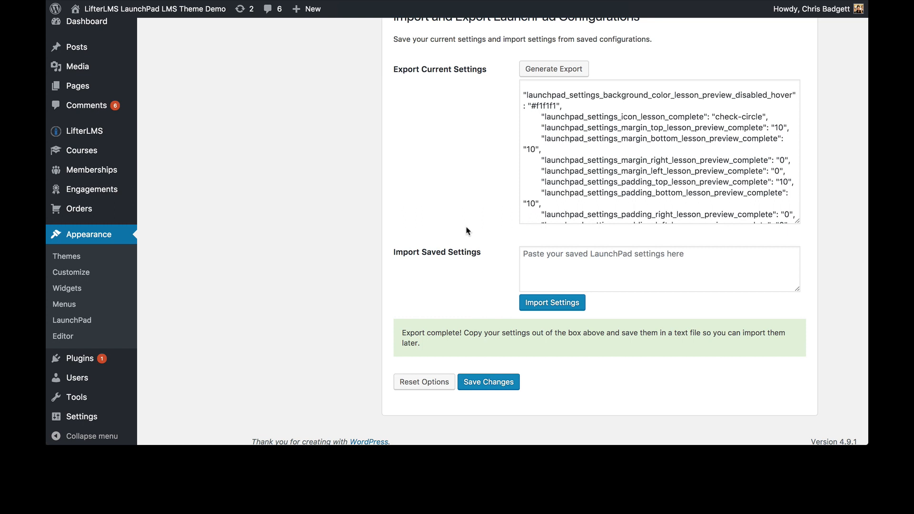
# - Look over the Advanced settings again, from the custom script fields to the export and import boxes
pyautogui.scroll(1, 467, 231)
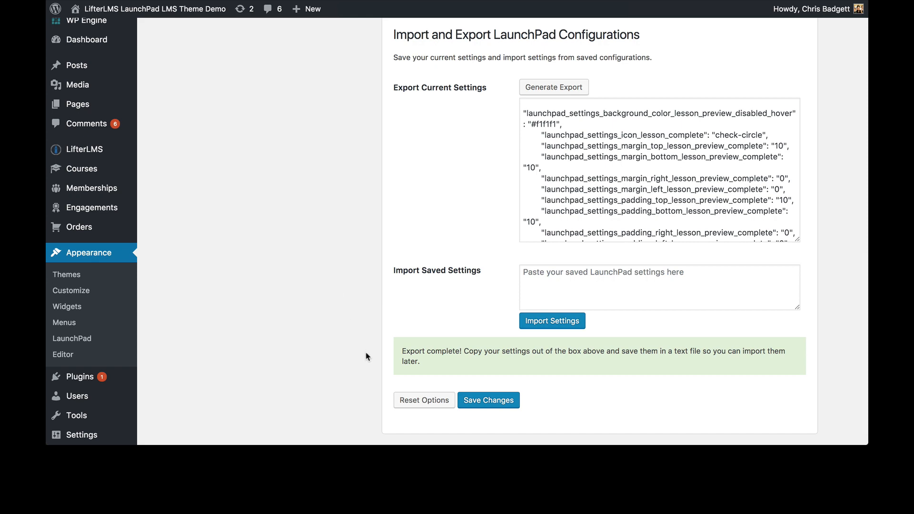
pyautogui.scroll(1, 333, 312)
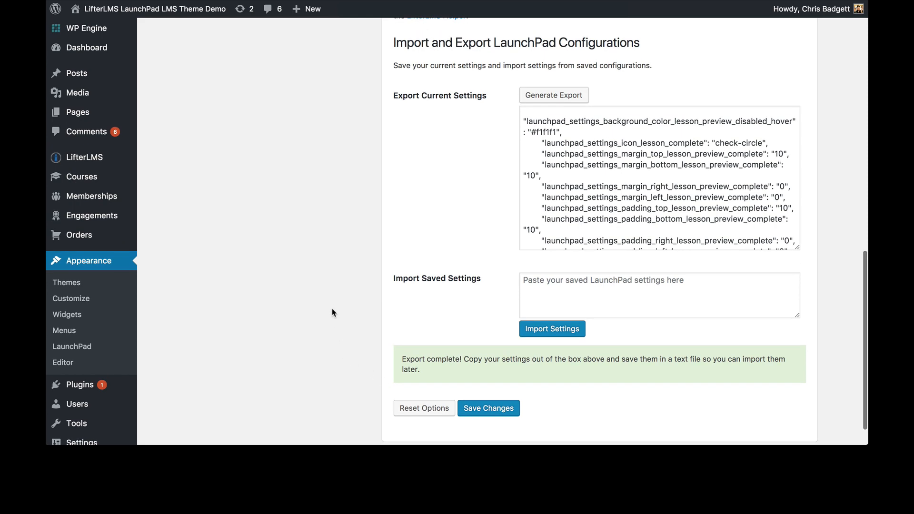
pyautogui.scroll(15, 333, 311)
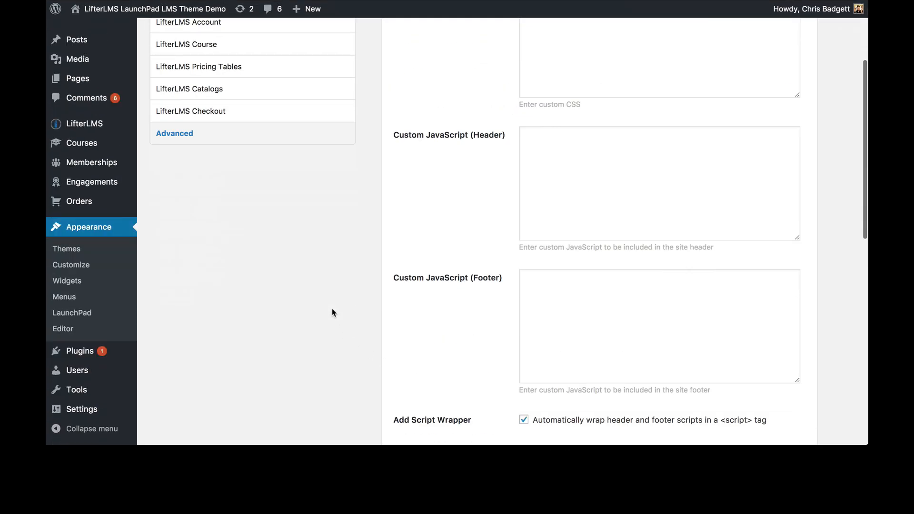
pyautogui.click(728, 209)
pyautogui.scroll(-15, 729, 208)
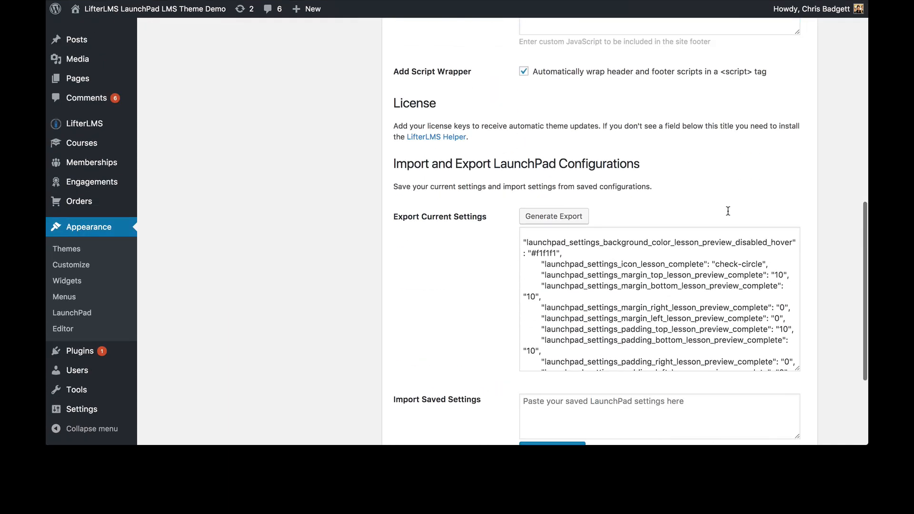
pyautogui.scroll(-10, 728, 211)
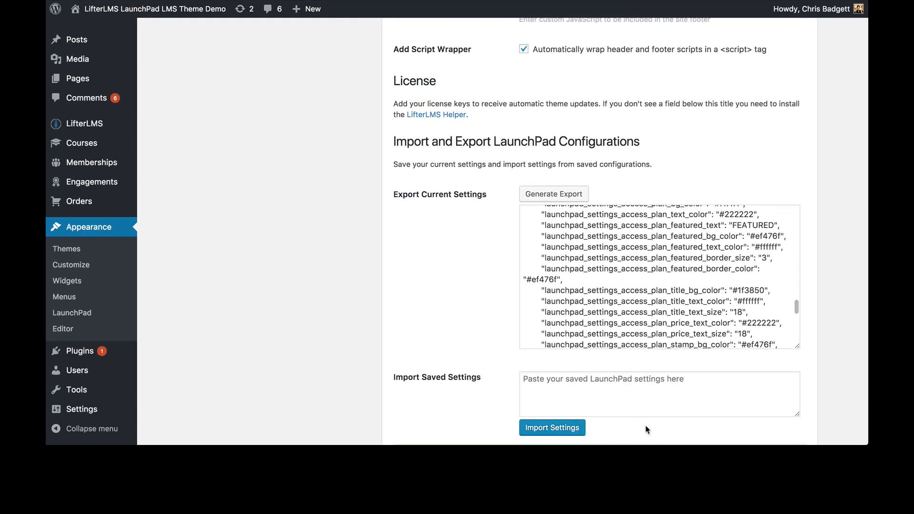
pyautogui.scroll(-3, 645, 434)
pyautogui.scroll(10, 550, 275)
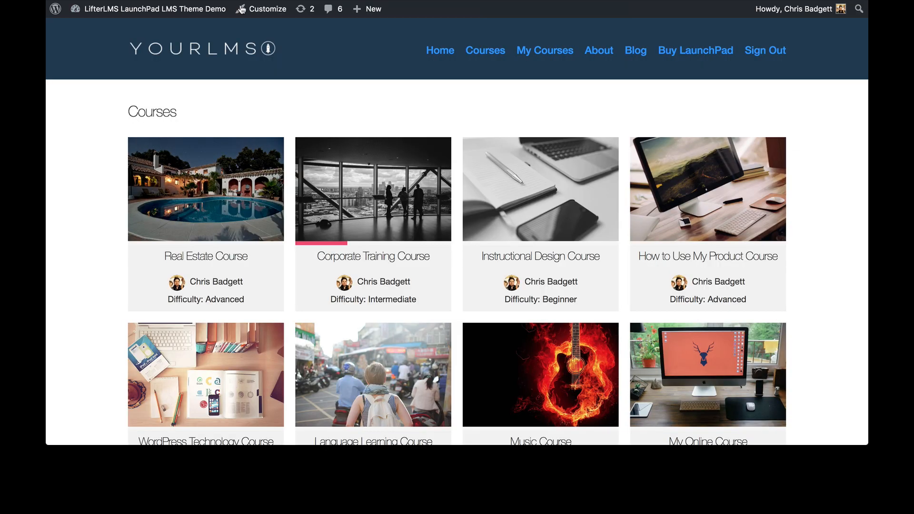
# - Switch to the demo site, go to its home page and look over the course grid
pyautogui.click(209, 49)
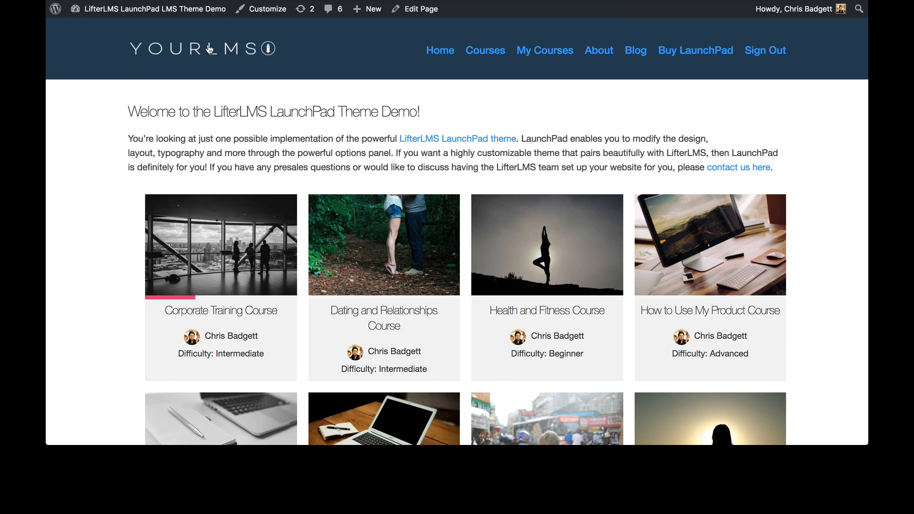
pyautogui.scroll(-10, 461, 151)
pyautogui.scroll(10, 468, 153)
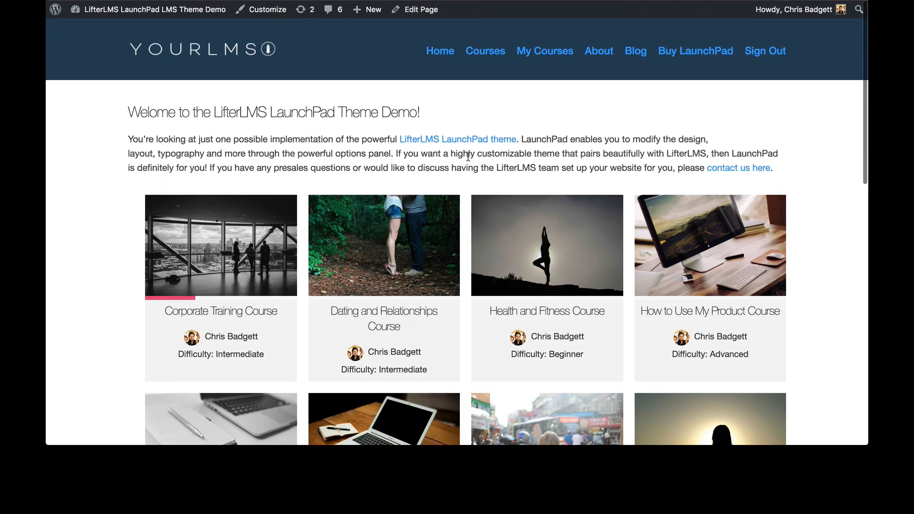